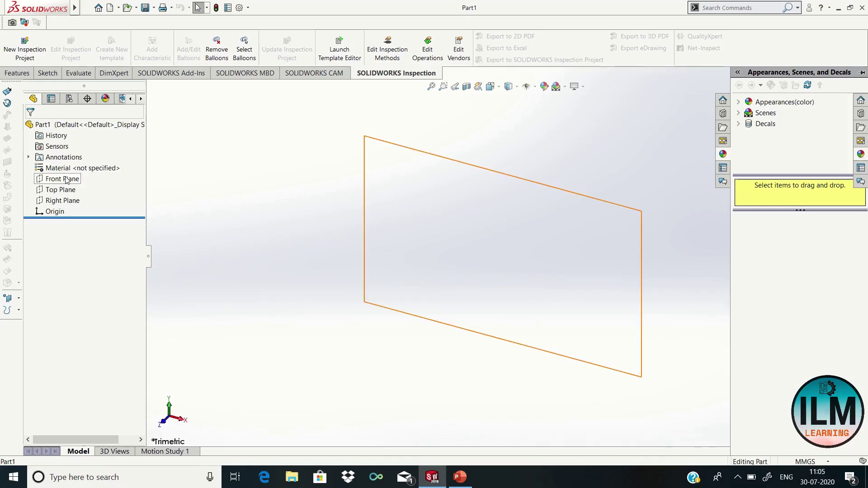
Step: Open Sketch1 on Part1's Front Plane
click(62, 179)
click(77, 160)
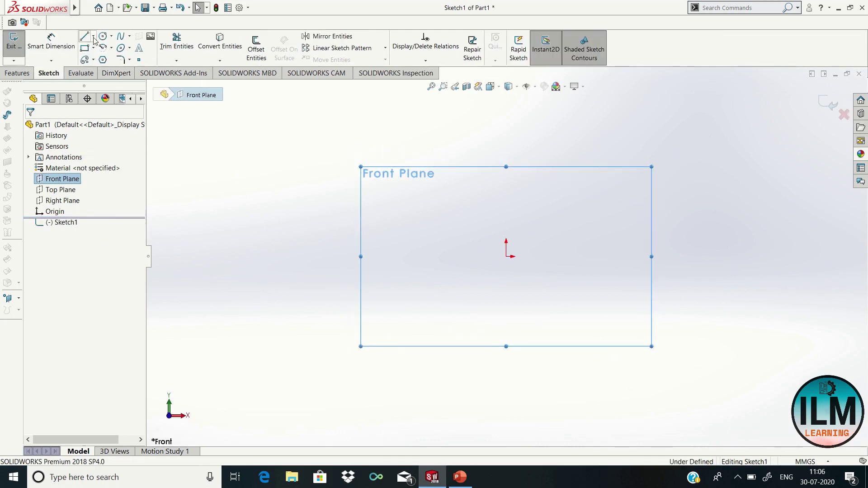
Step: Draw a vertical construction centerline through the origin
click(94, 41)
click(106, 61)
click(506, 154)
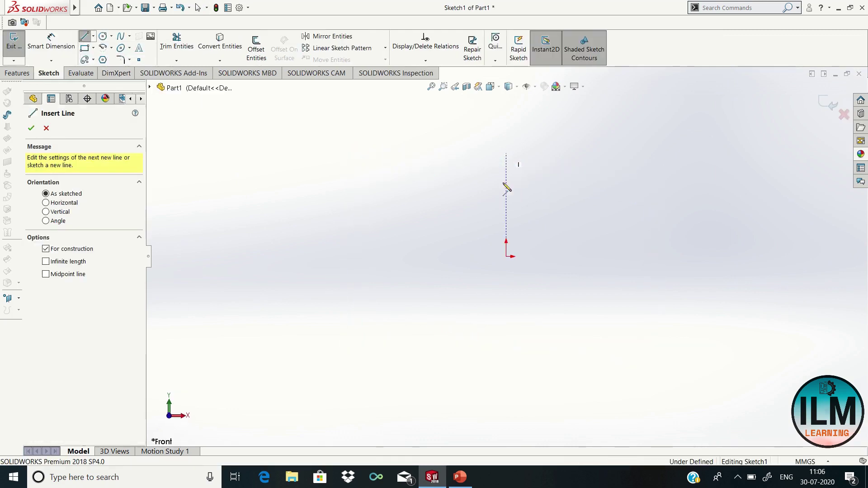
click(506, 381)
right_click(506, 381)
click(532, 374)
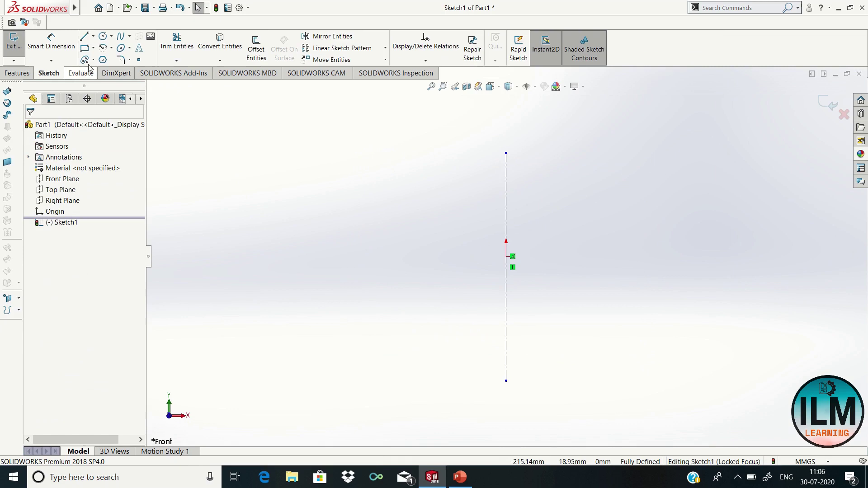
Step: Draw a closed six-sided stepped L-shaped profile left of the centerline
click(85, 38)
click(462, 334)
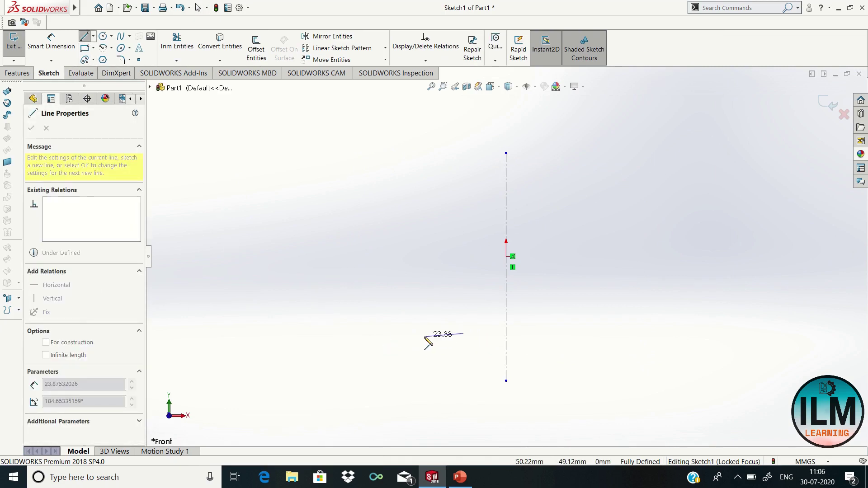
click(424, 334)
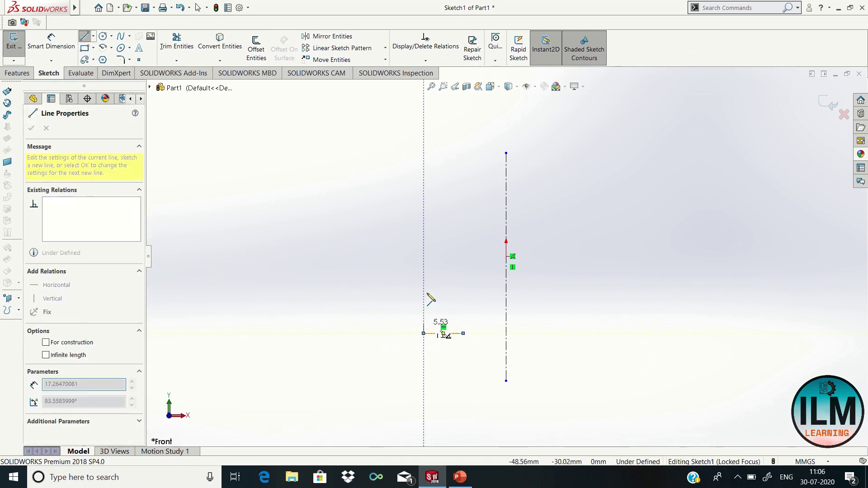
click(397, 250)
click(398, 223)
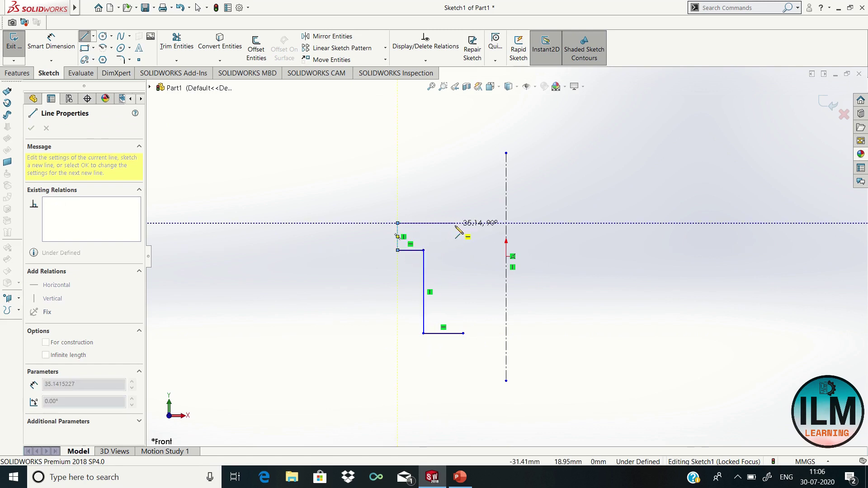
click(463, 223)
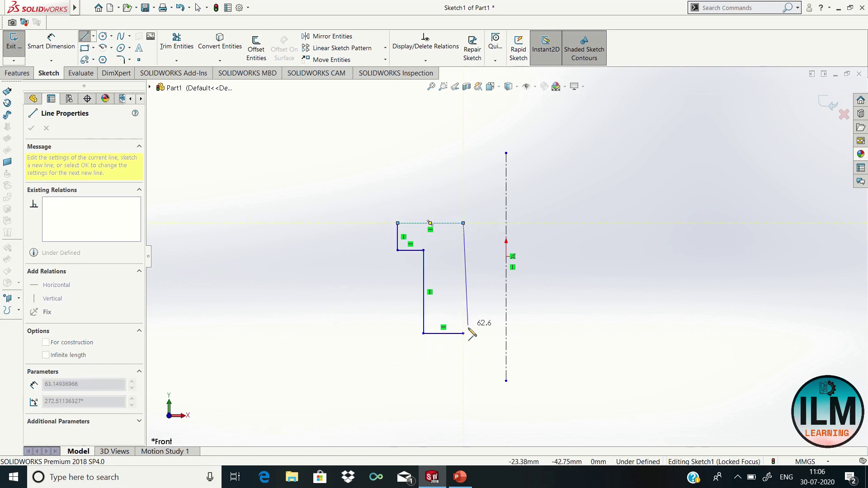
click(463, 333)
right_click(465, 333)
click(495, 340)
click(51, 43)
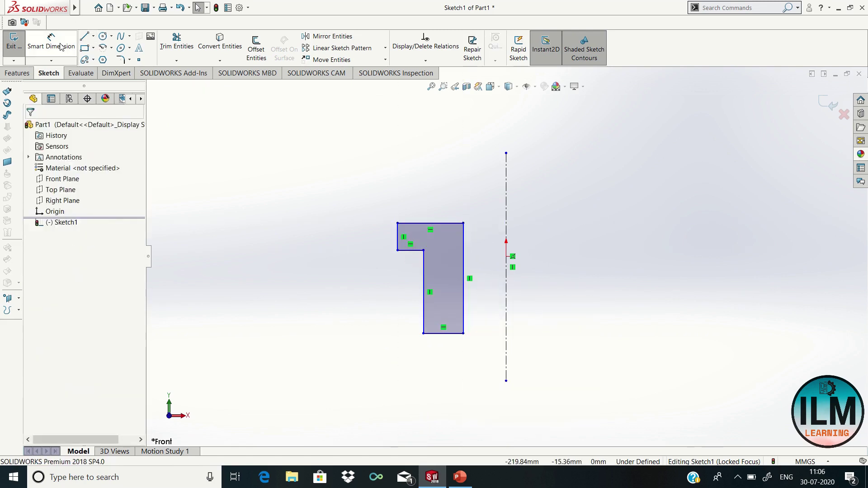
Step: Dimension the profile 30 mm from the centerline with a 5 mm bottom width
click(423, 333)
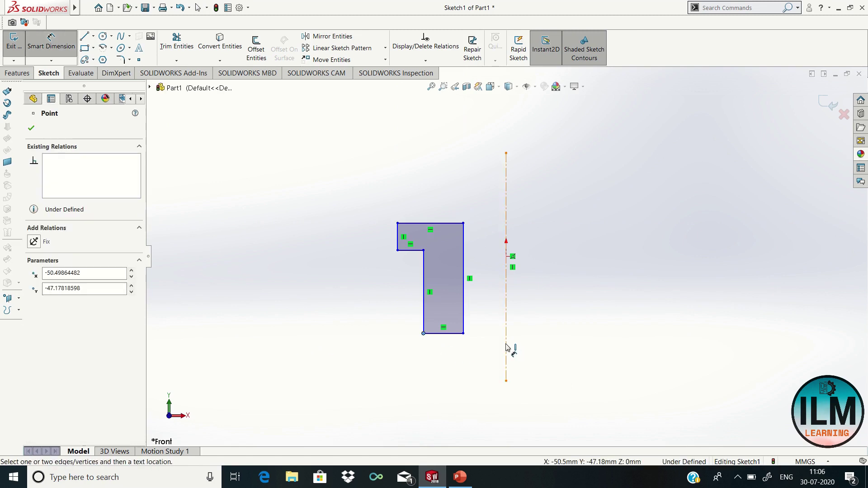
click(506, 349)
click(473, 376)
text(30)
key(Return)
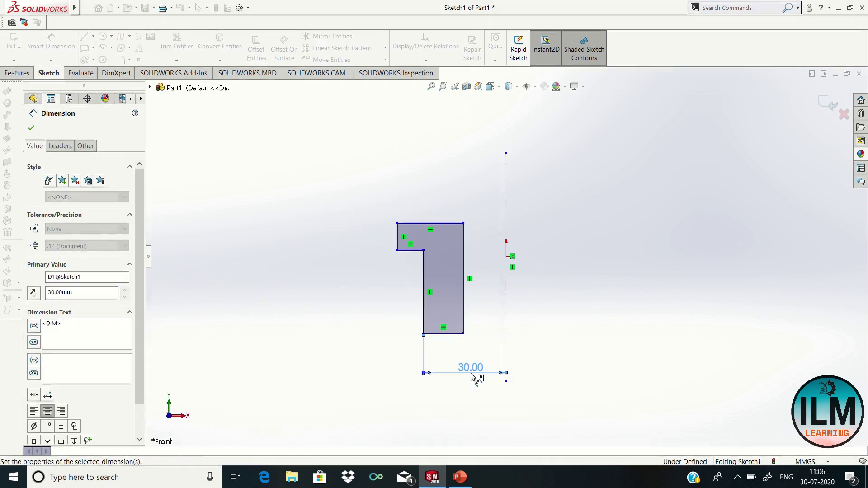
click(442, 334)
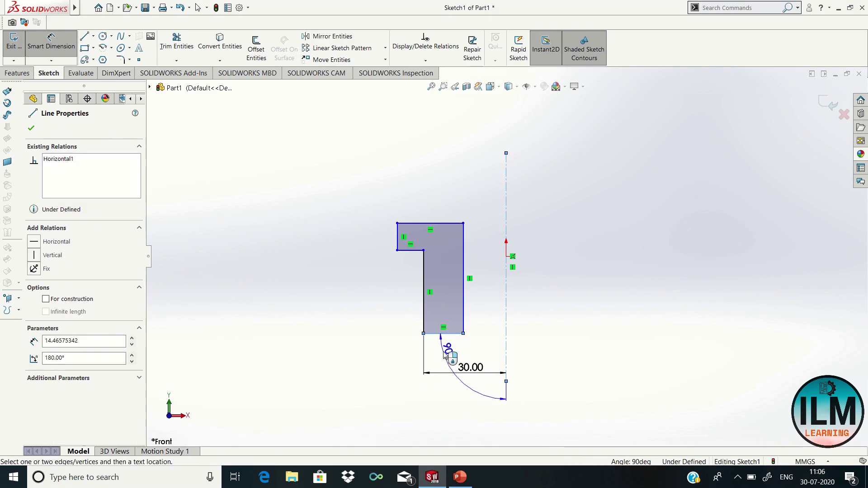
click(443, 339)
click(446, 354)
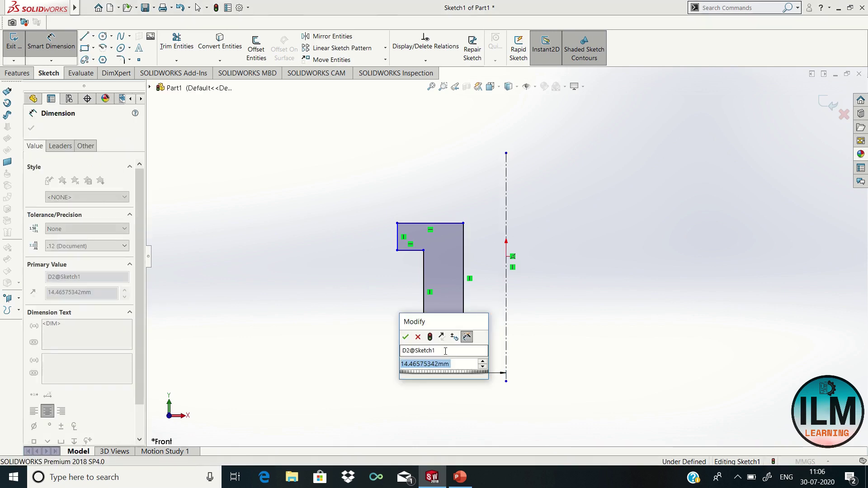
text(5)
key(Return)
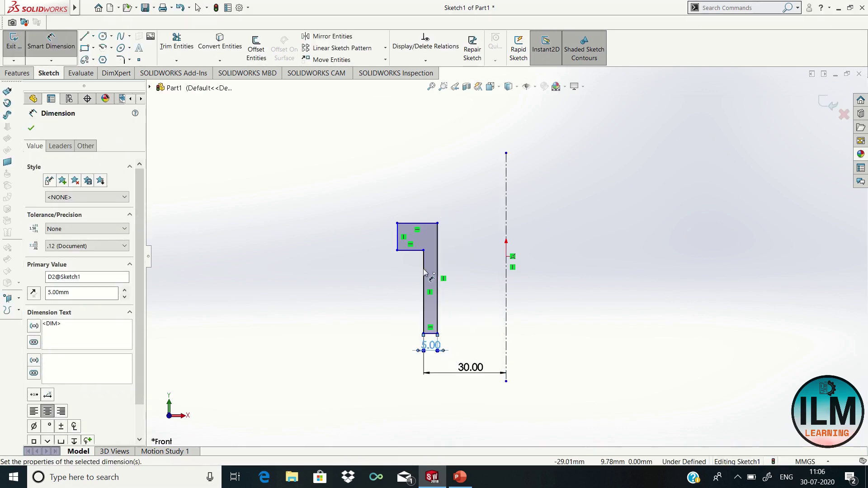
Step: Dimension the 20 mm leg height, 5 mm step height and 2.50 mm step width
click(428, 295)
click(357, 301)
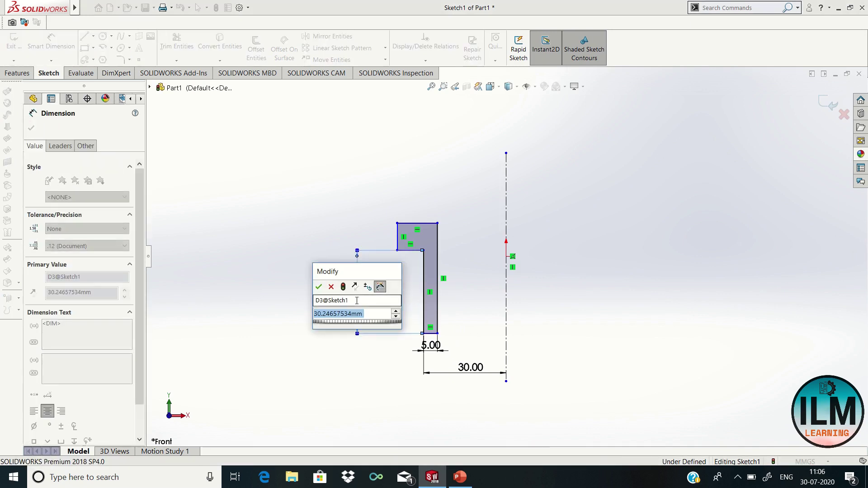
text(20)
key(Return)
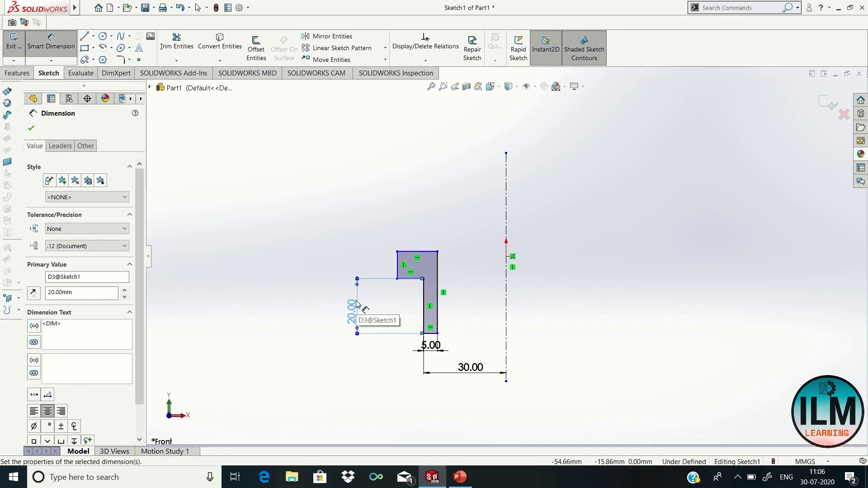
click(397, 267)
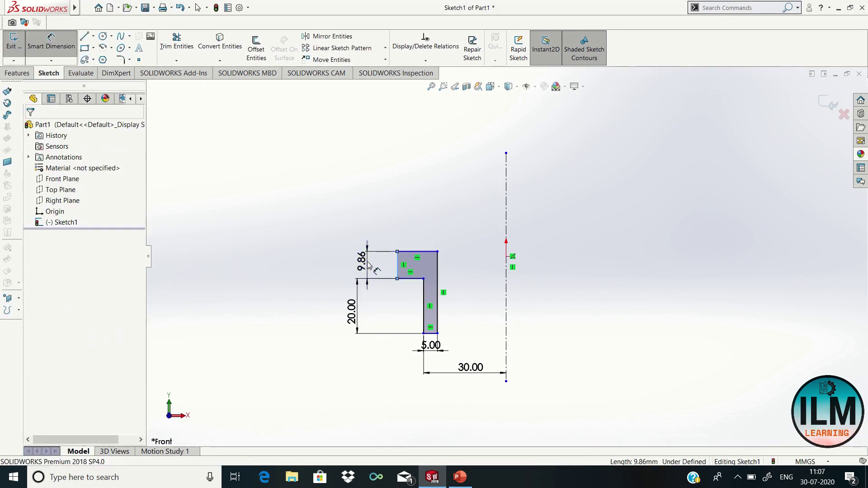
click(362, 265)
text(5)
key(Return)
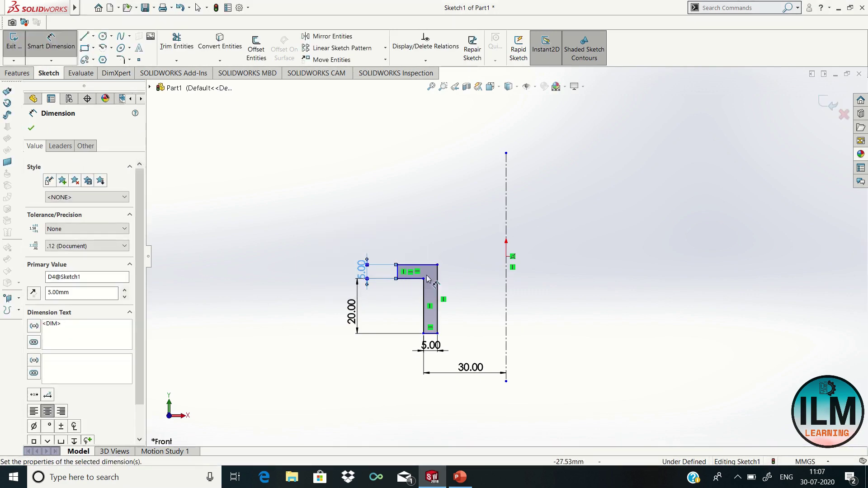
click(410, 284)
click(409, 304)
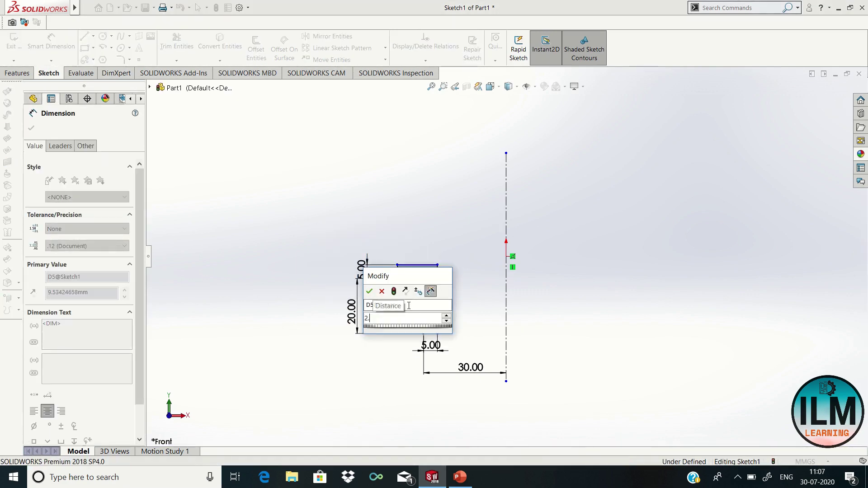
text(2.5)
key(Return)
key(Escape)
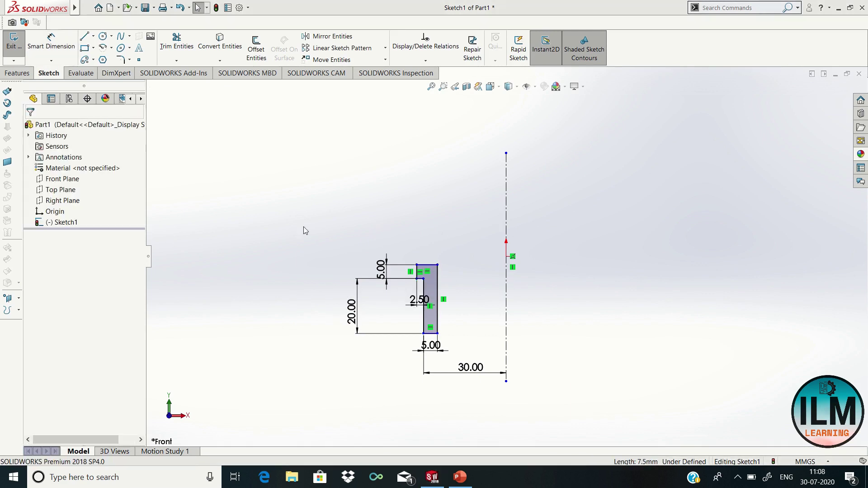
click(85, 37)
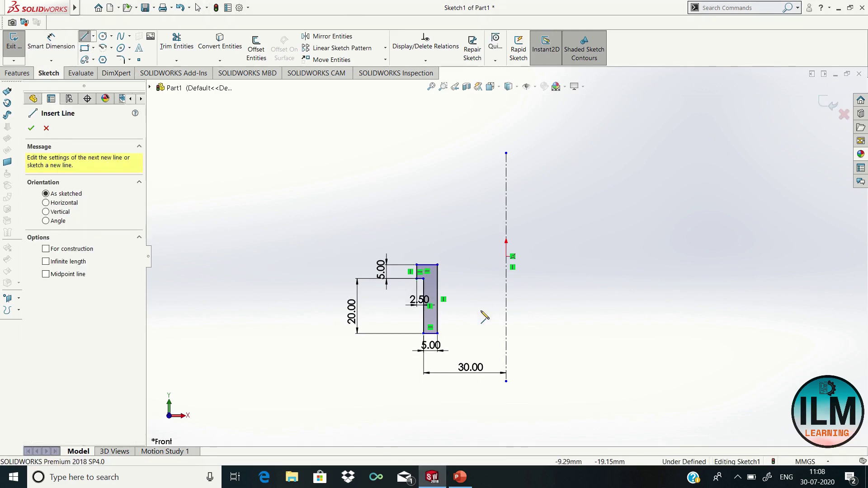
Step: Sketch a narrow rectangle close to the centerline
scroll(487, 289, up, 1)
click(485, 284)
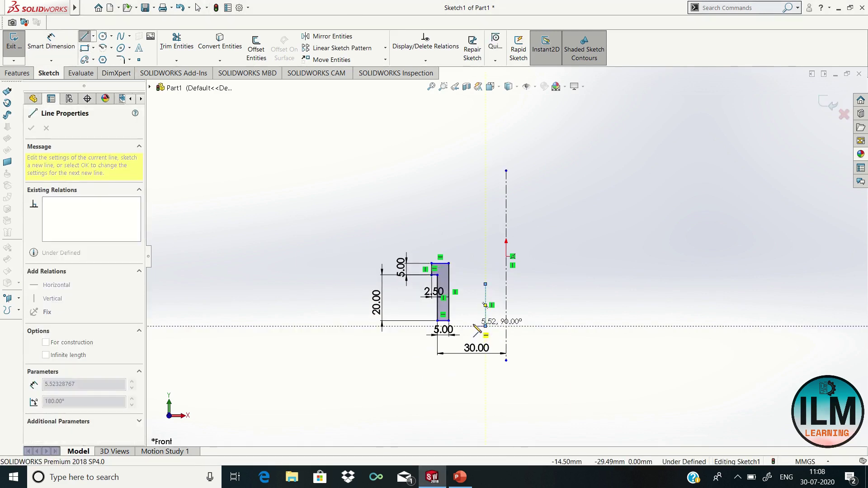
click(485, 326)
click(473, 284)
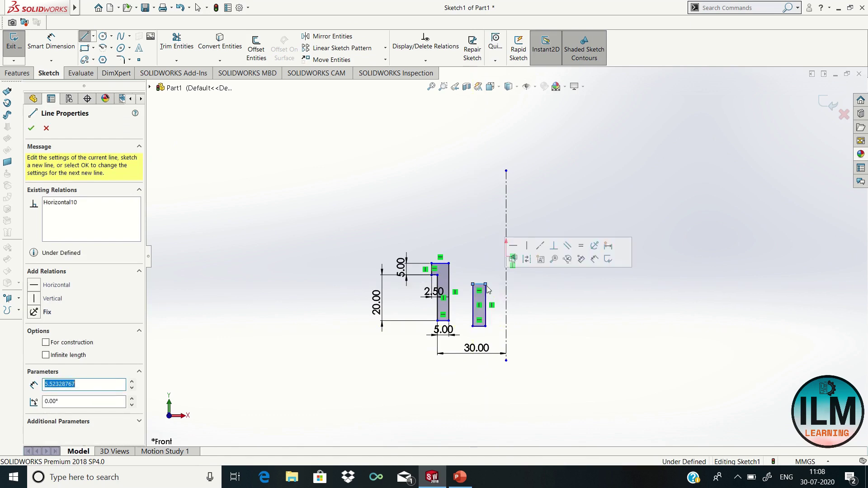
right_click(487, 289)
click(520, 293)
click(431, 86)
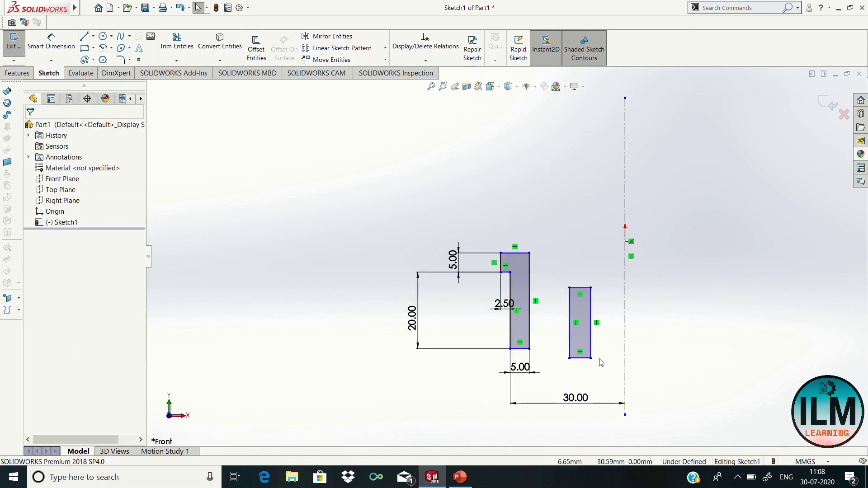
Step: Dimension the rectangle 5 mm below the profile's top with a 2 mm width
key(d)
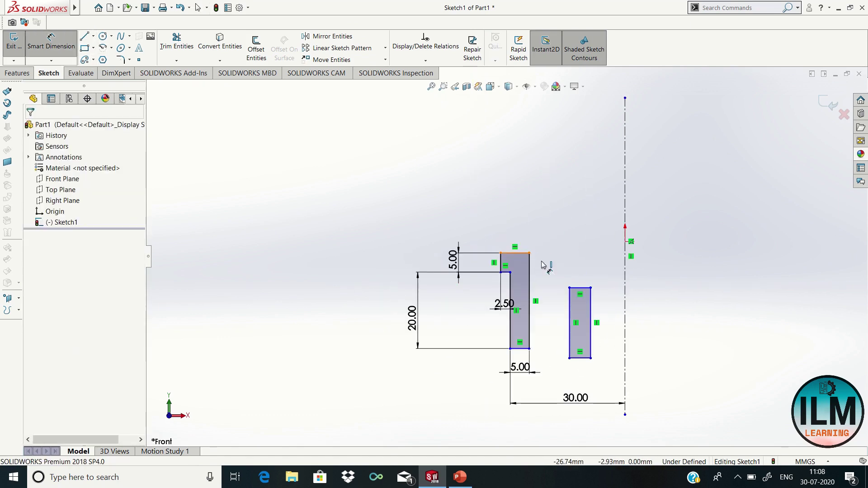
click(520, 253)
click(581, 287)
click(561, 271)
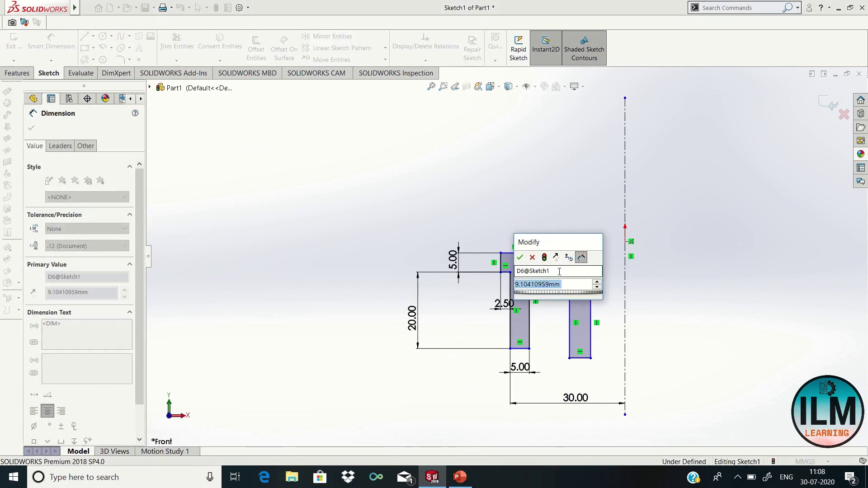
text(5)
key(Return)
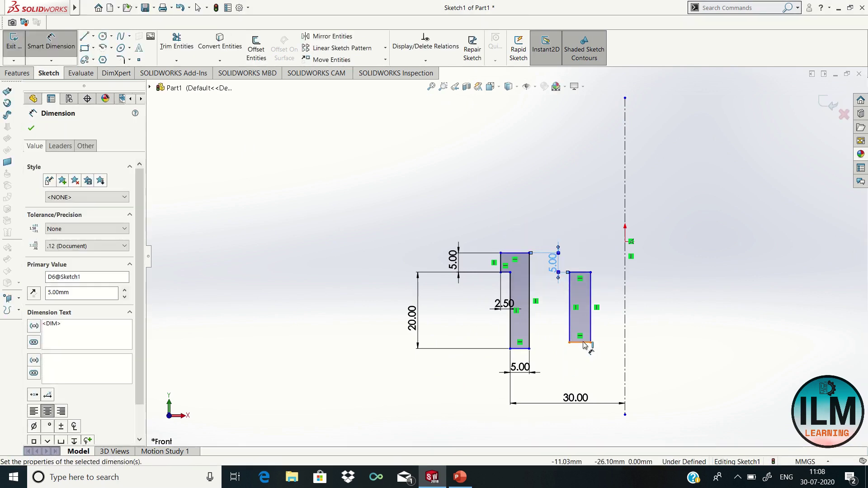
click(583, 344)
click(581, 358)
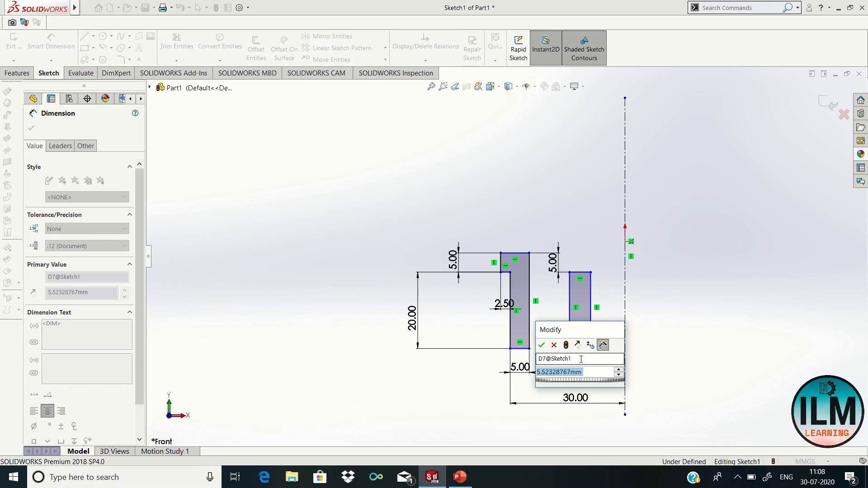
text(2)
key(Return)
Step: Place the rectangle 5.00 mm from the centerline and make it 25.00 mm tall
scroll(518, 242, up, 2)
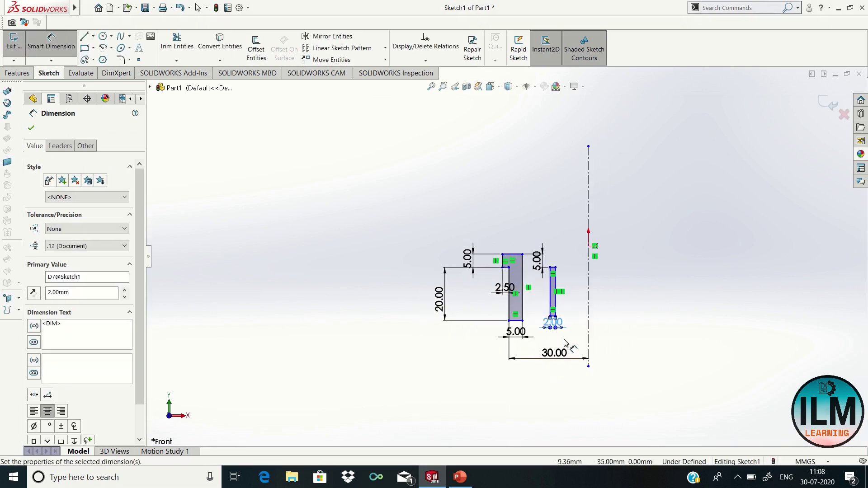
click(588, 294)
scroll(480, 294, up, 2)
scroll(480, 294, up, 1)
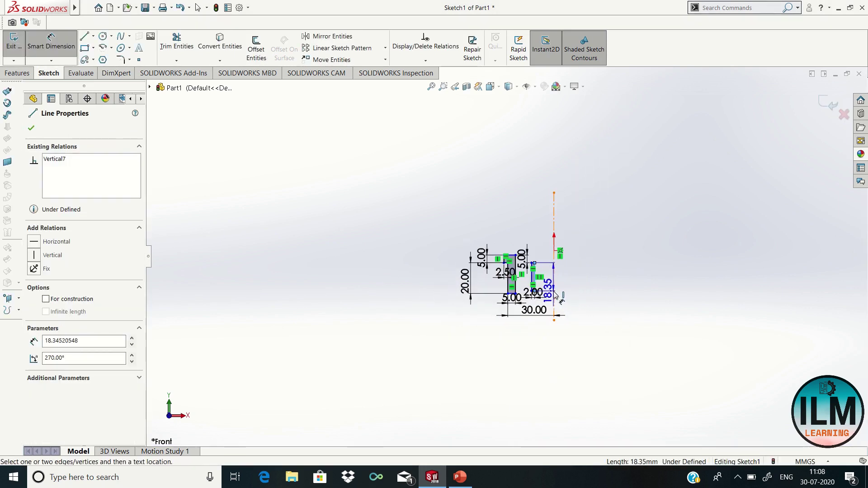
click(569, 280)
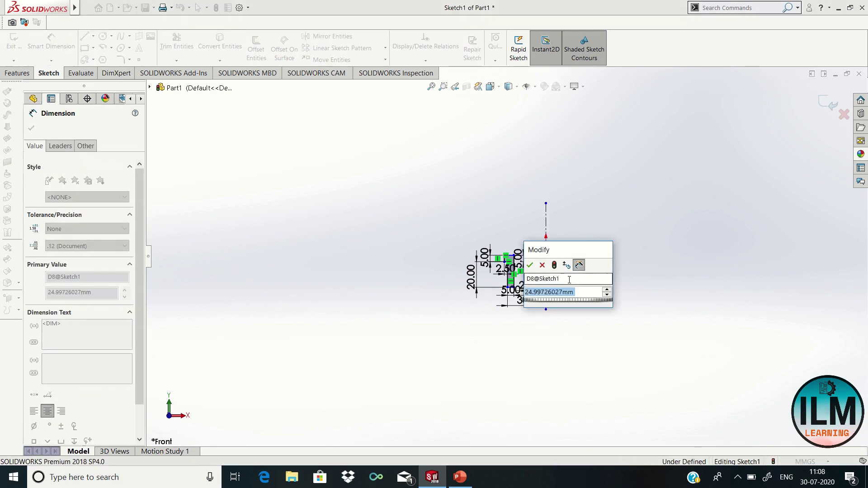
key(Return)
key(f)
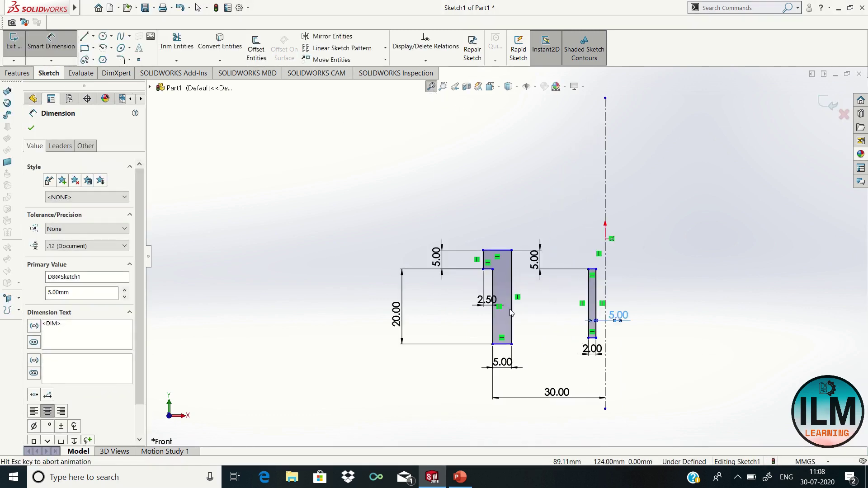
click(589, 311)
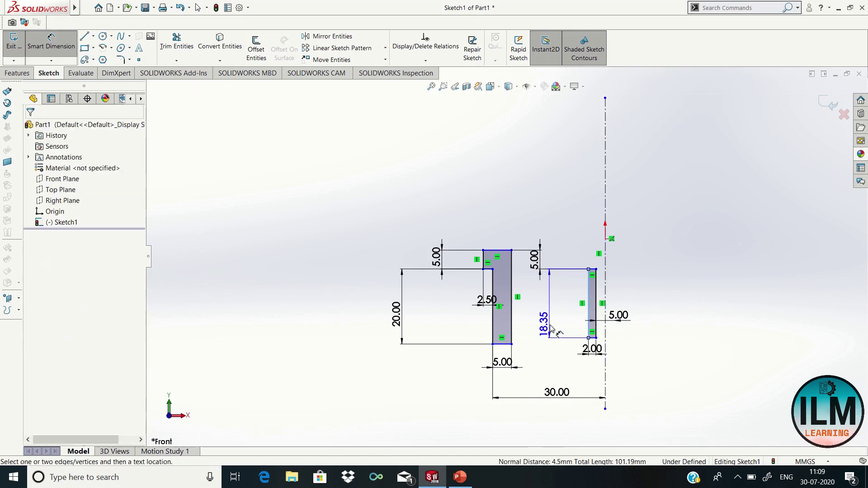
click(550, 328)
text(25)
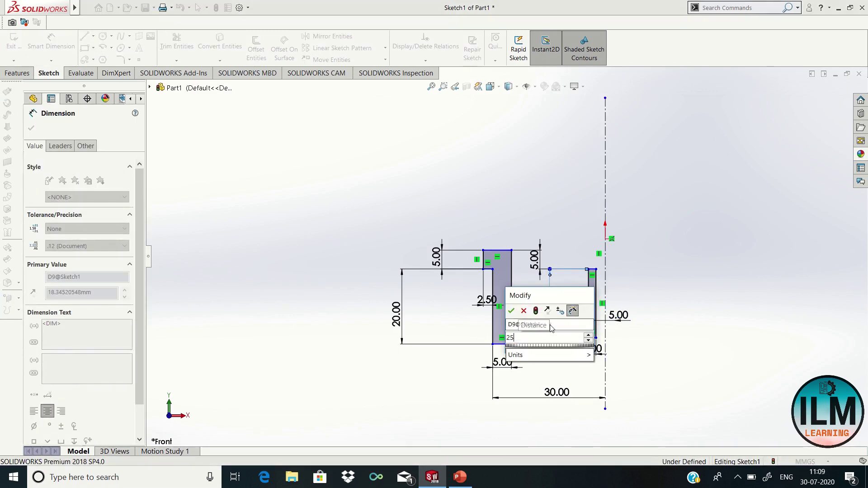
key(Return)
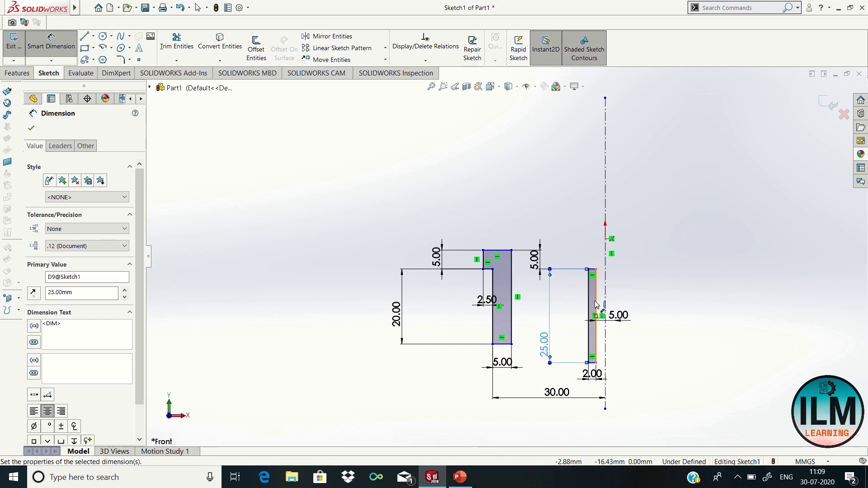
key(Escape)
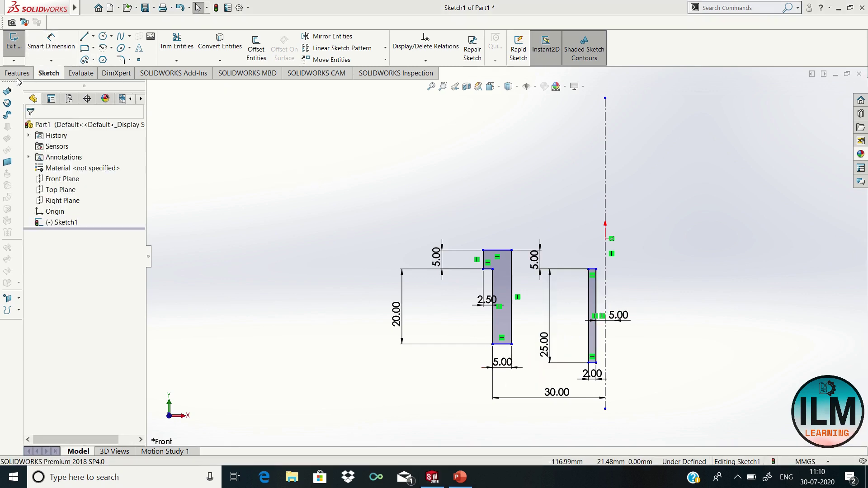
Step: Revolve the sketch about the centerline into a solid bushing
click(18, 74)
click(50, 49)
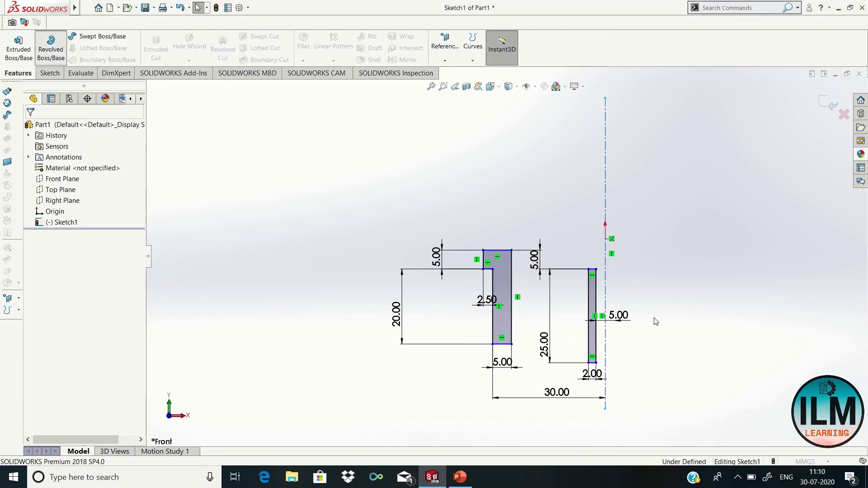
click(31, 128)
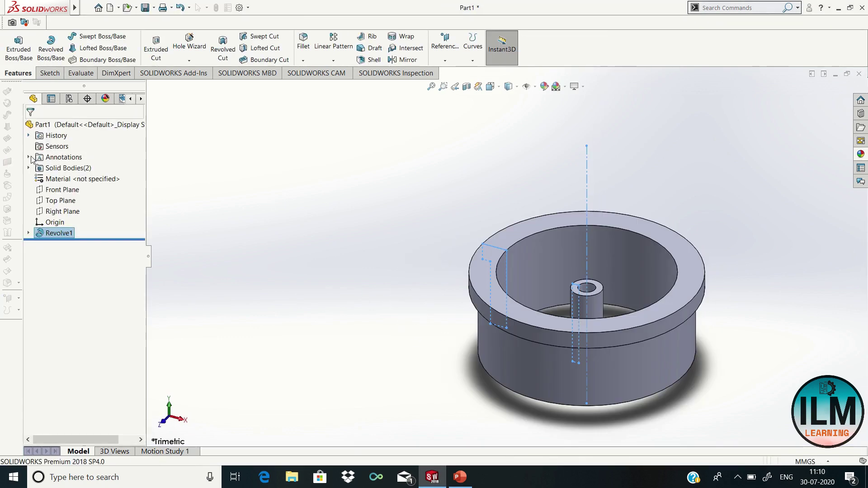
right_click(292, 264)
click(317, 289)
mouse_move(398, 233)
mouse_down()
mouse_move(443, 157)
mouse_move(371, 179)
mouse_up()
right_click(367, 181)
click(389, 189)
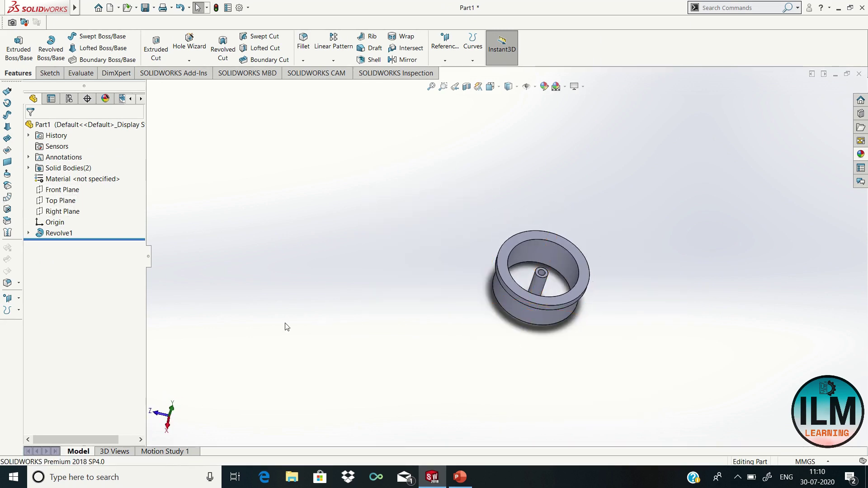
Step: Orbit and fit the view to inspect the revolved bushing from the side and top
click(168, 427)
right_click(352, 277)
click(387, 314)
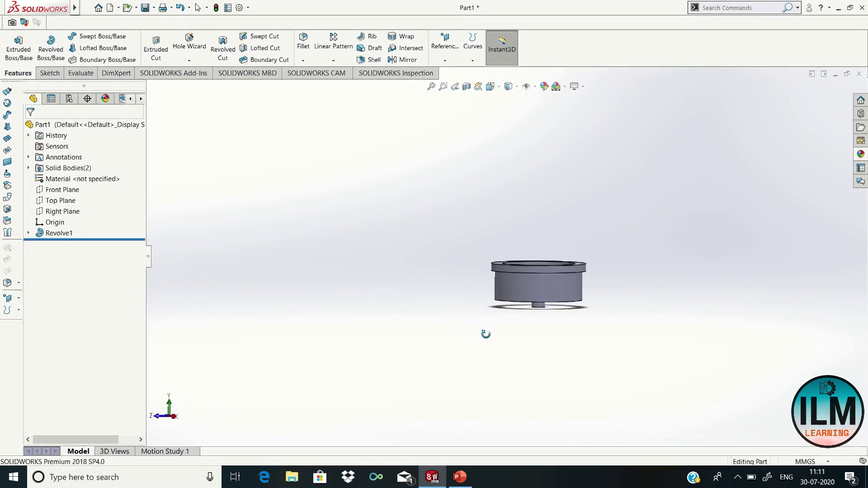
drag(484, 333, 516, 366)
click(431, 86)
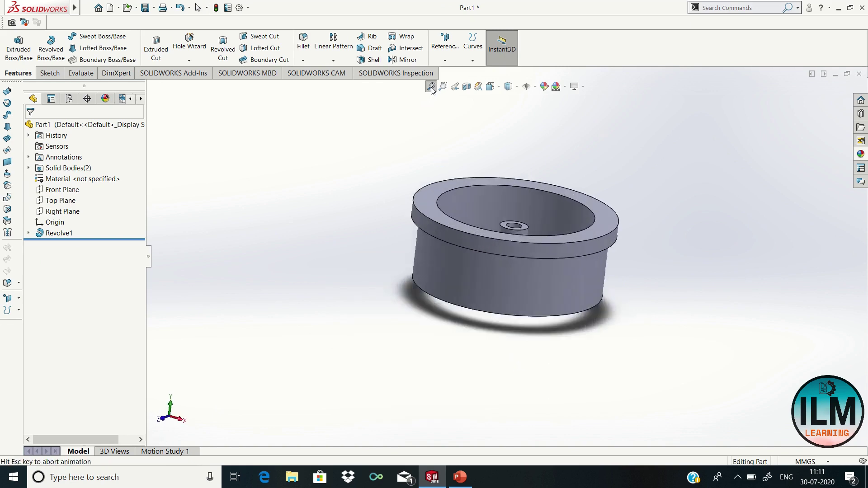
click(170, 403)
Step: Start a new sketch on the Front Plane and begin a section view
click(66, 192)
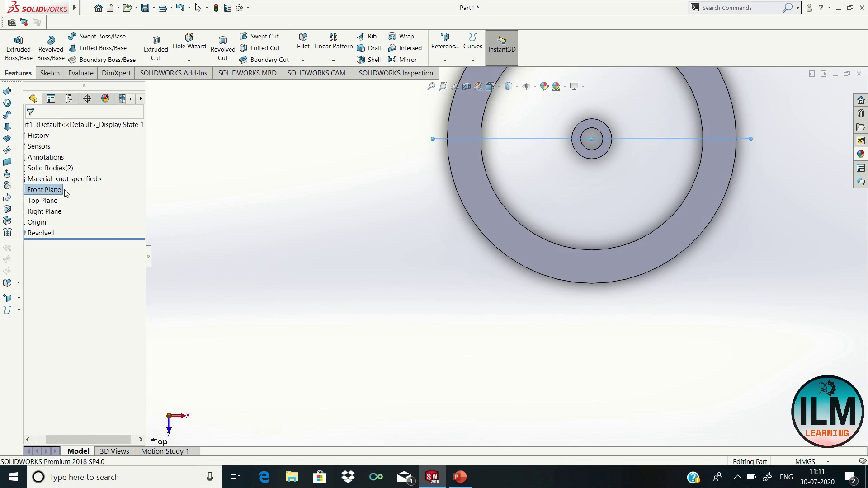
right_click(50, 193)
click(58, 178)
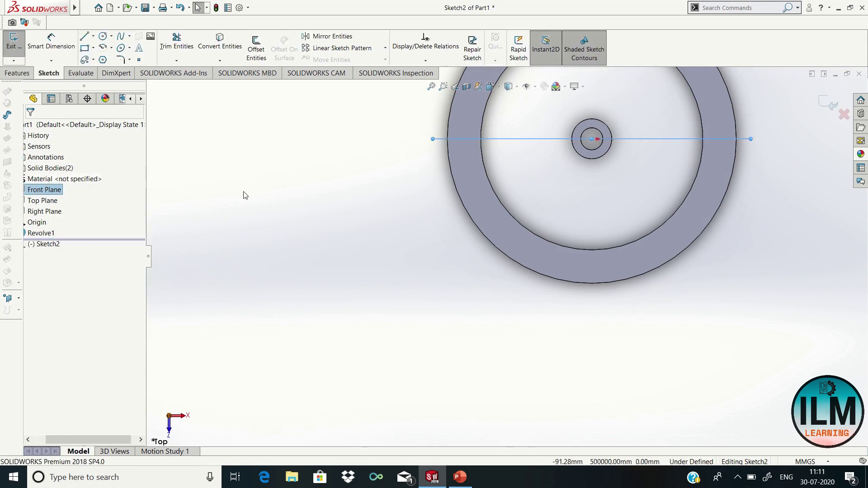
click(465, 91)
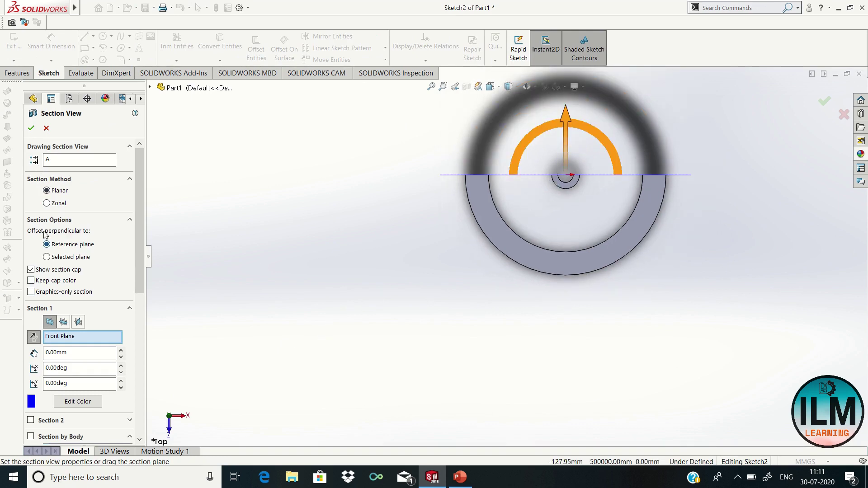
Step: Flip the section direction, apply the section, and view the cut face-on
click(34, 340)
click(31, 128)
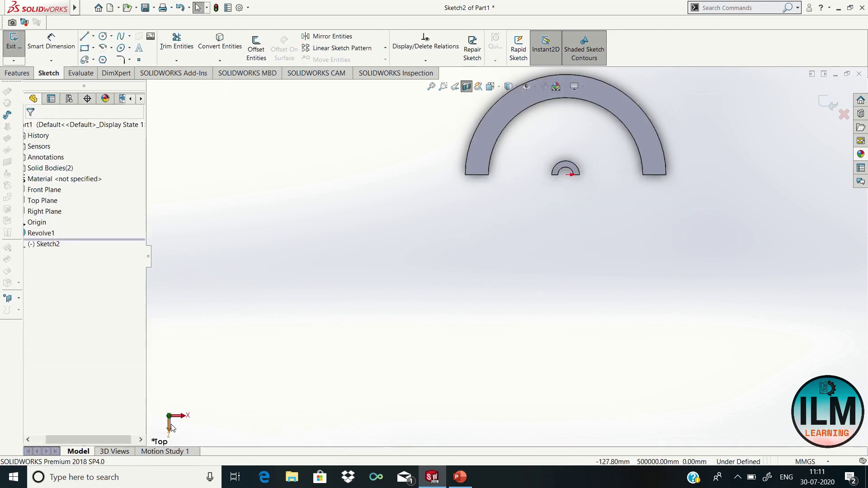
key(ctrl+1)
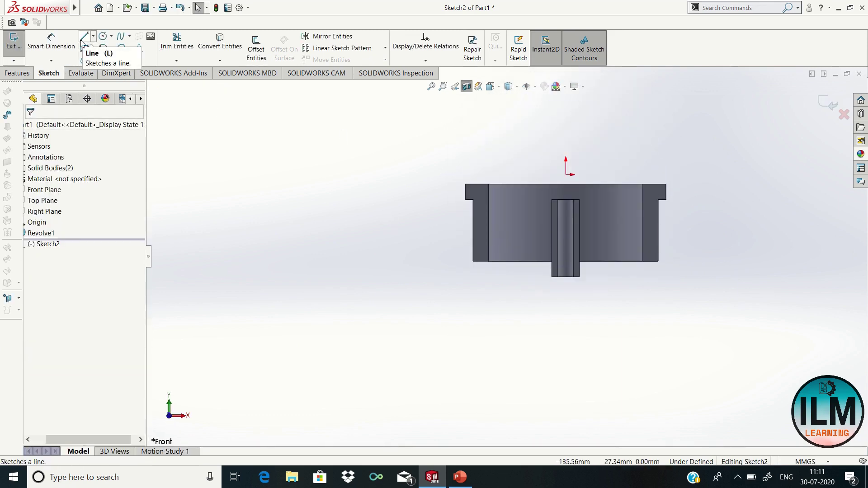
Step: Sketch a slanted line from the tube's lower-right corner to the body's bottom-right corner
click(83, 37)
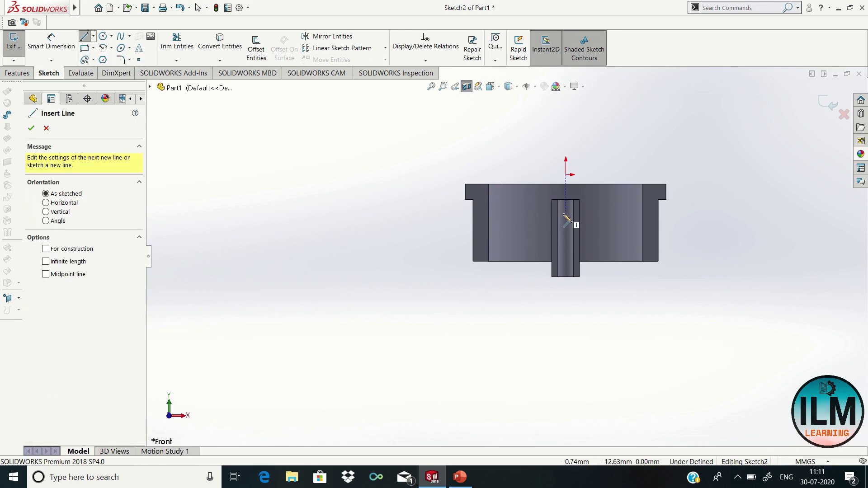
click(580, 277)
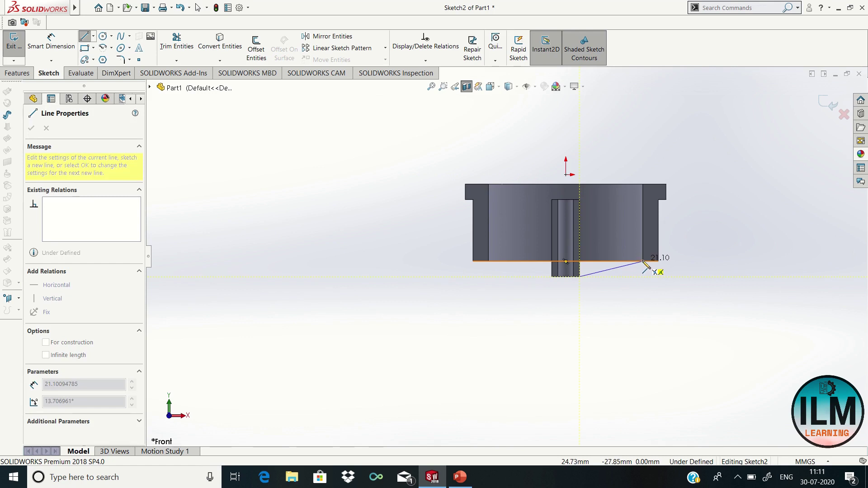
click(643, 261)
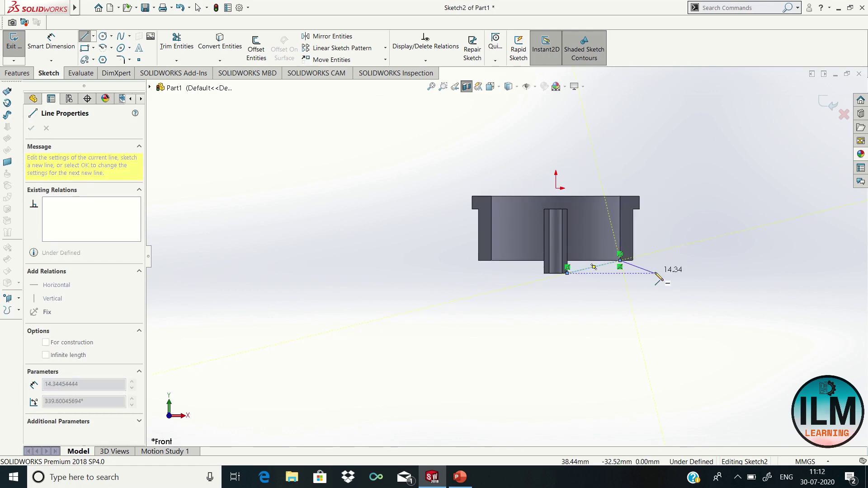
middle_drag(659, 277, 681, 277)
right_click(649, 280)
click(667, 282)
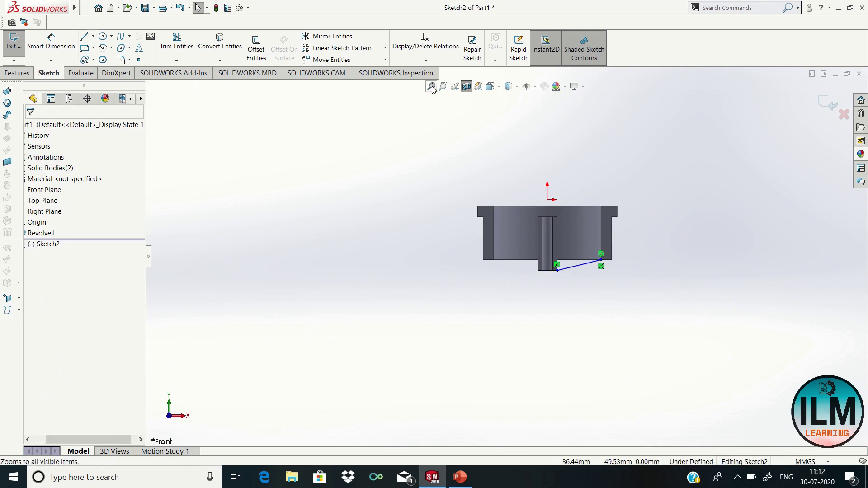
click(431, 86)
Step: Add a horizontal top line and a vertical line connecting it to the slanted line
click(84, 37)
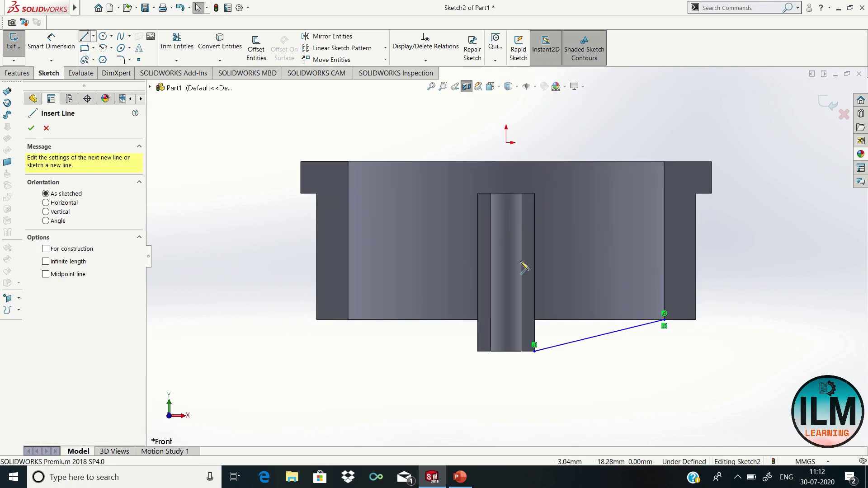
key(z)
click(532, 204)
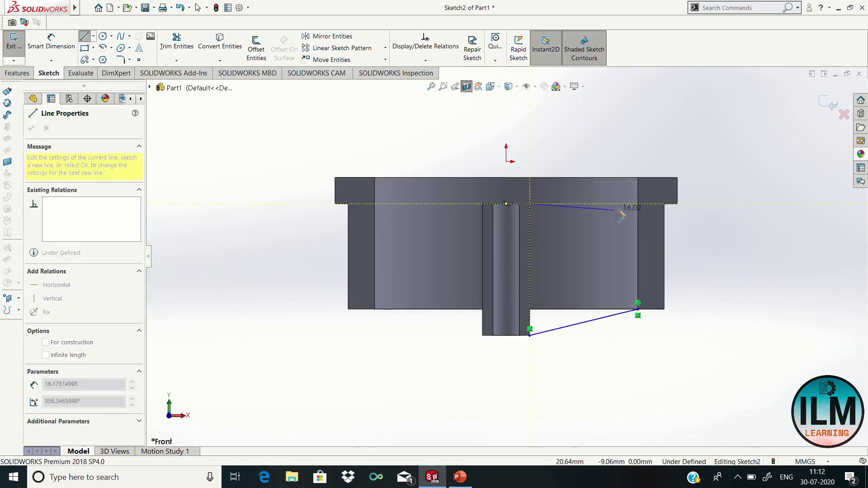
click(638, 204)
right_click(642, 206)
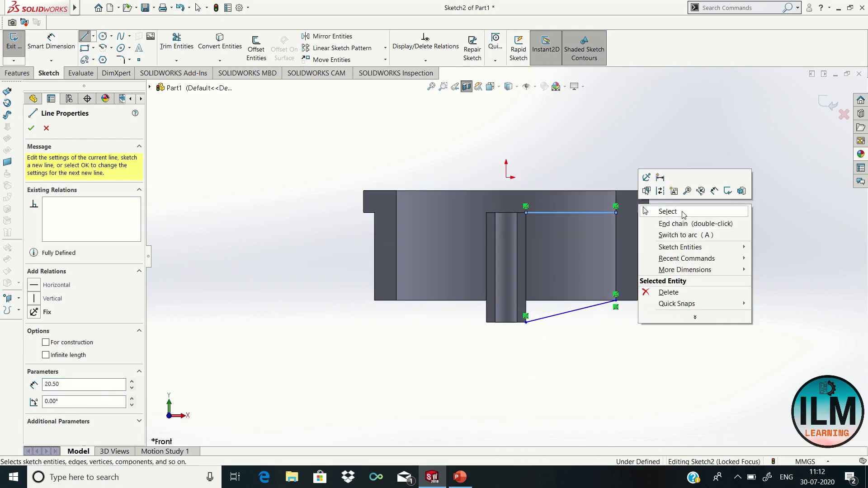
click(669, 210)
click(88, 40)
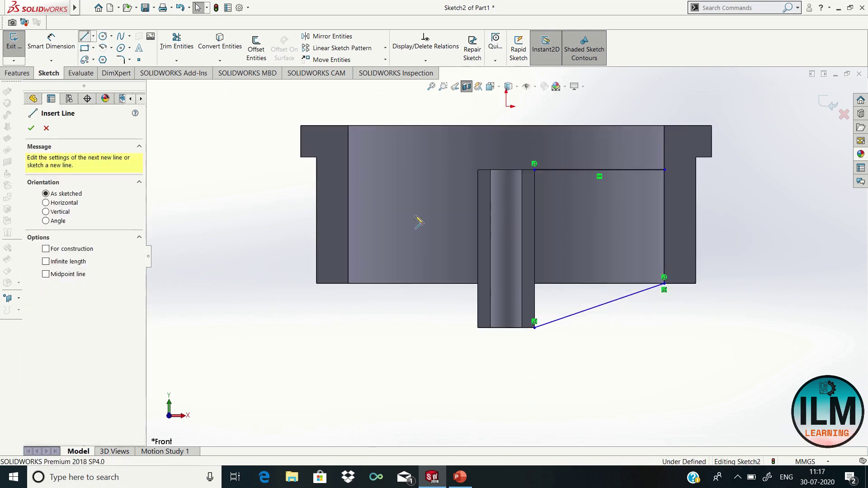
click(534, 170)
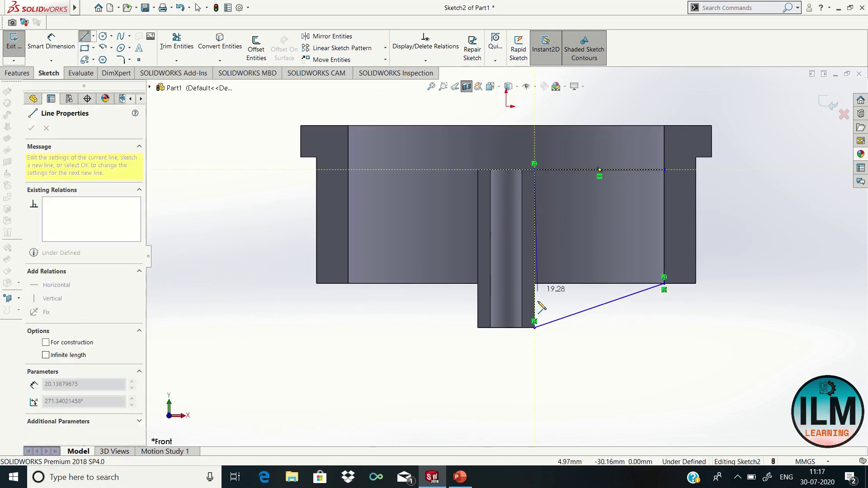
click(534, 327)
right_click(537, 329)
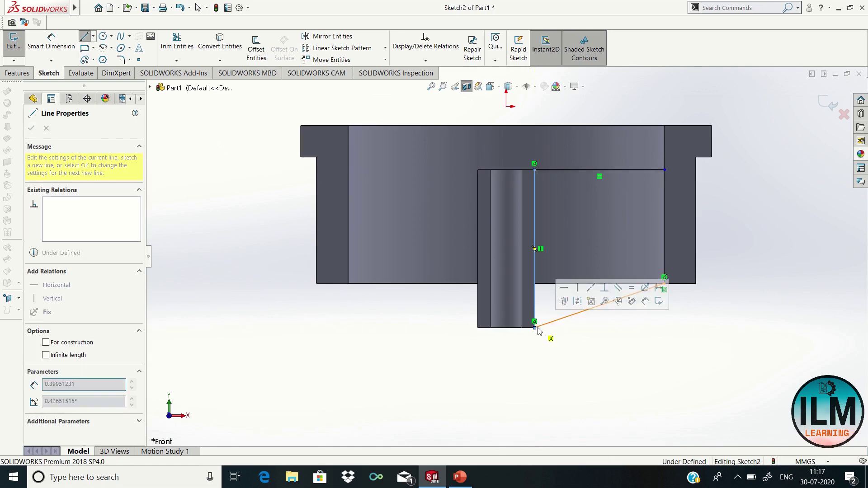
click(568, 334)
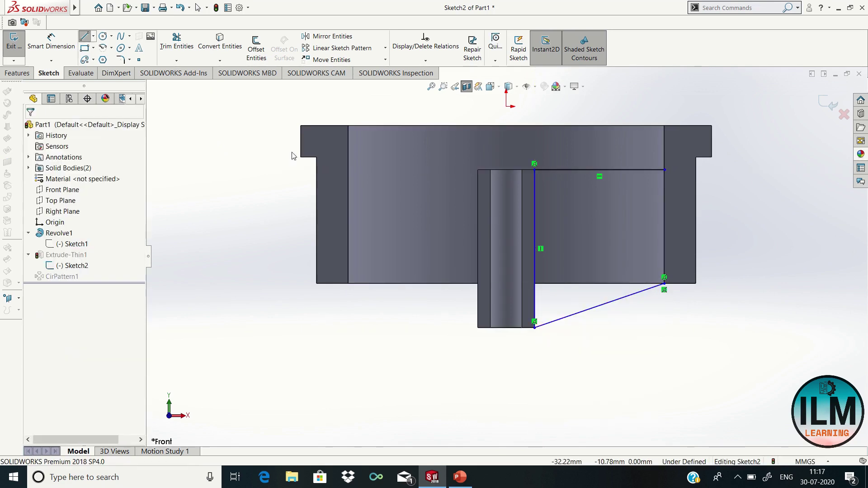
Step: Try trimming the sketch lines, then fit the view and return to the sketch tools
click(167, 48)
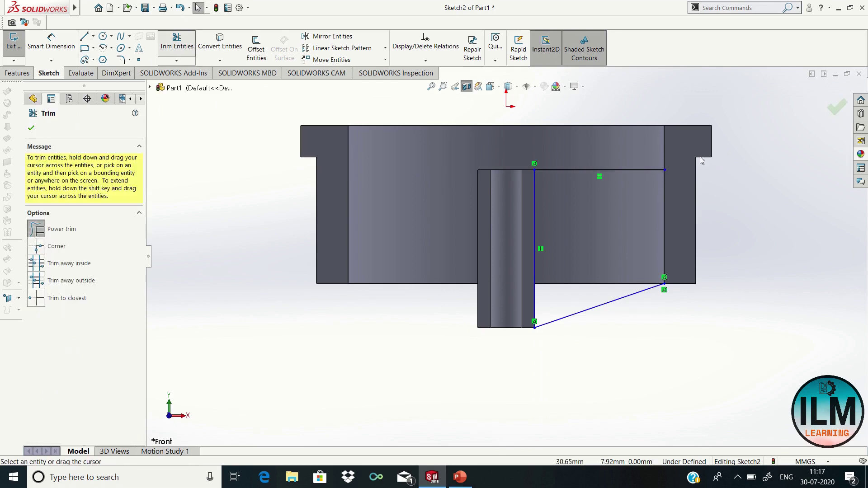
scroll(651, 148, up, 1)
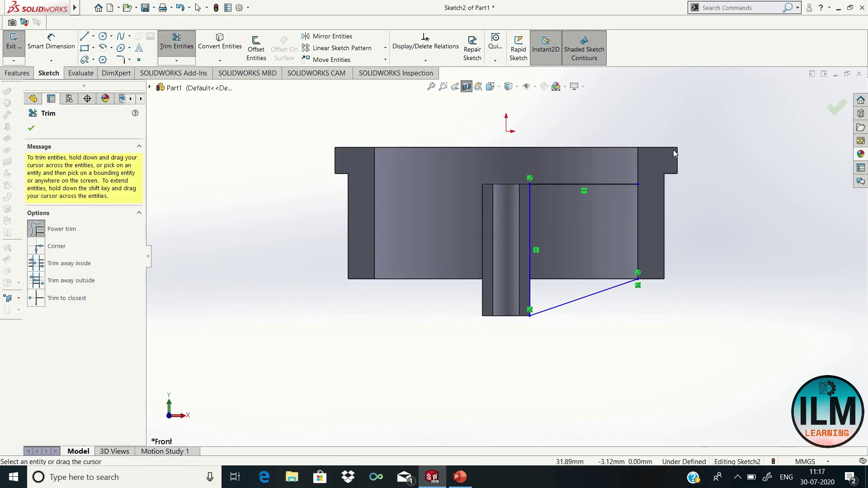
key(z)
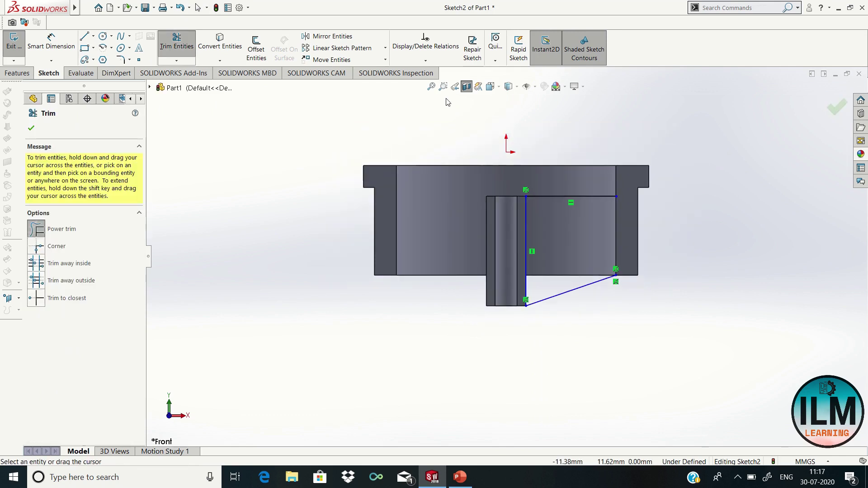
click(431, 86)
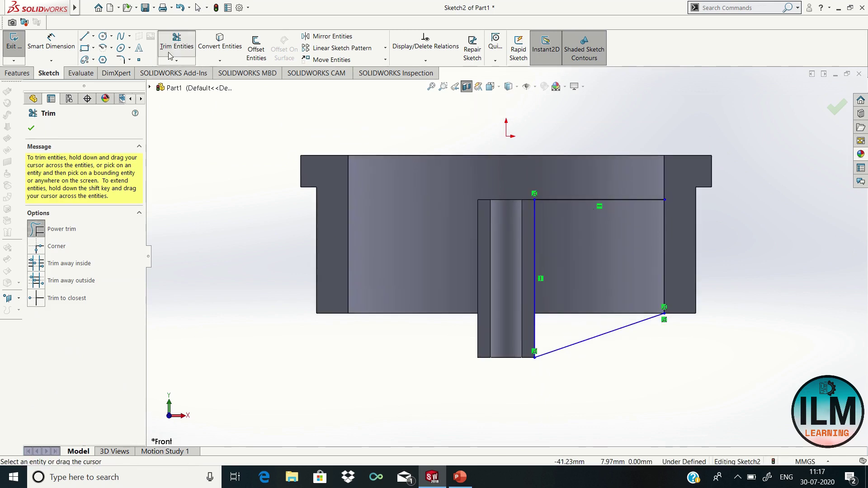
click(30, 131)
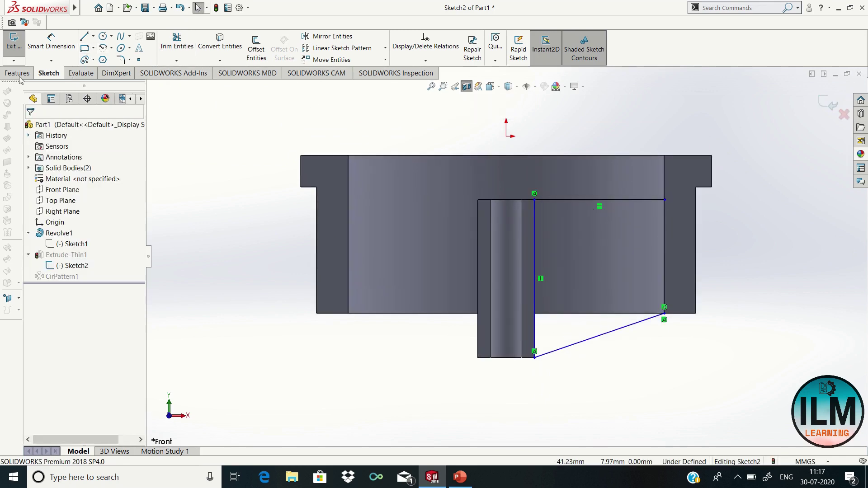
click(19, 74)
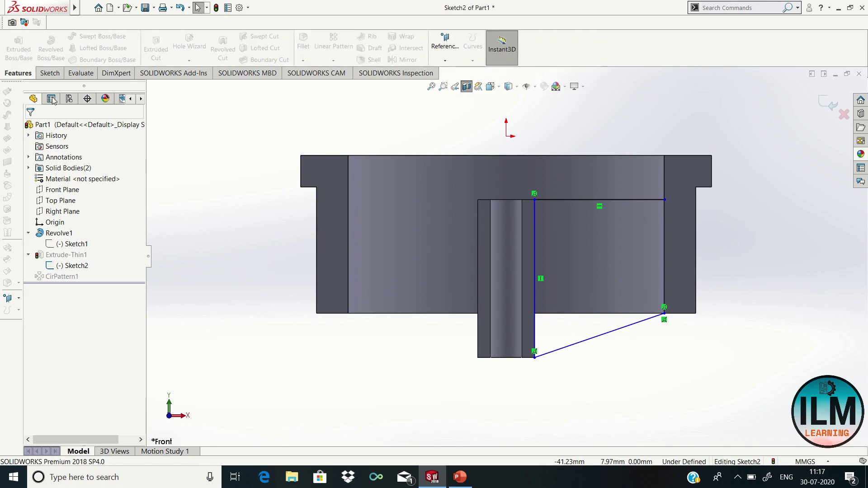
click(46, 75)
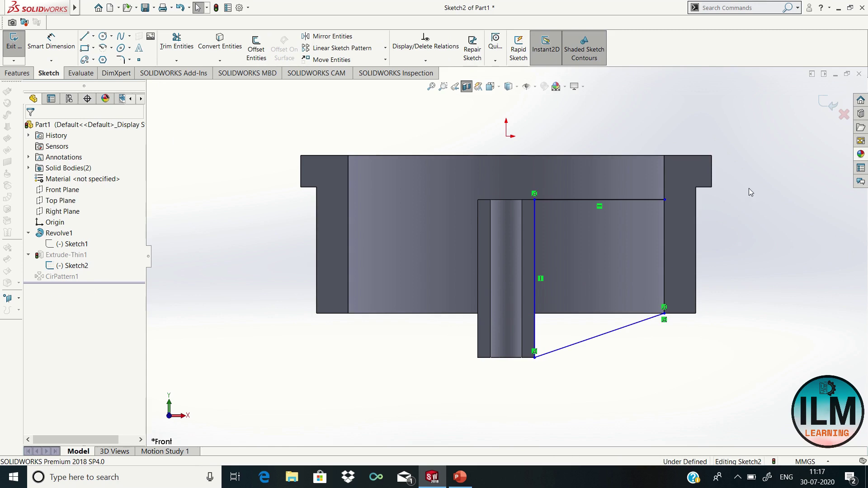
scroll(505, 256, up, 2)
Step: Close the profile's right side with a vertical line and exit the sketch
click(84, 36)
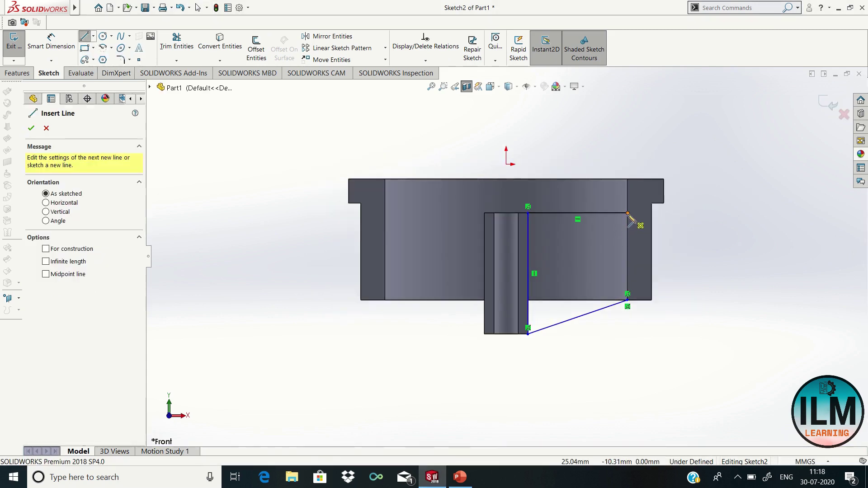
click(628, 213)
right_click(652, 276)
click(677, 318)
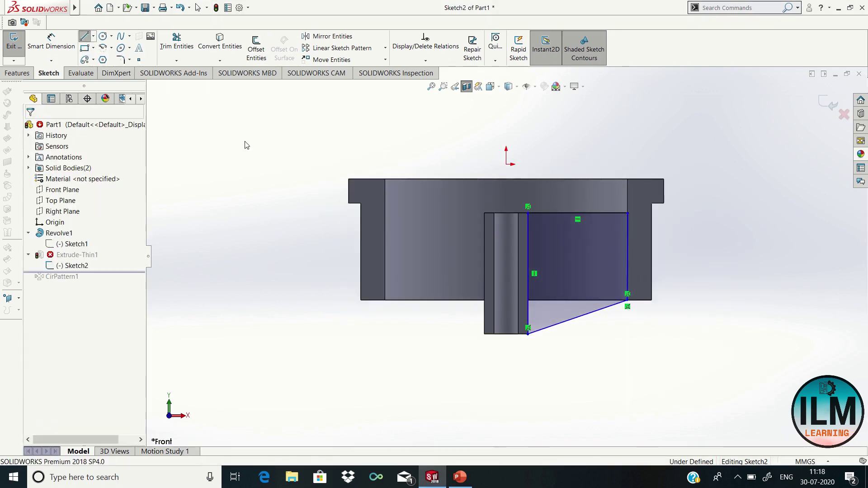
click(17, 73)
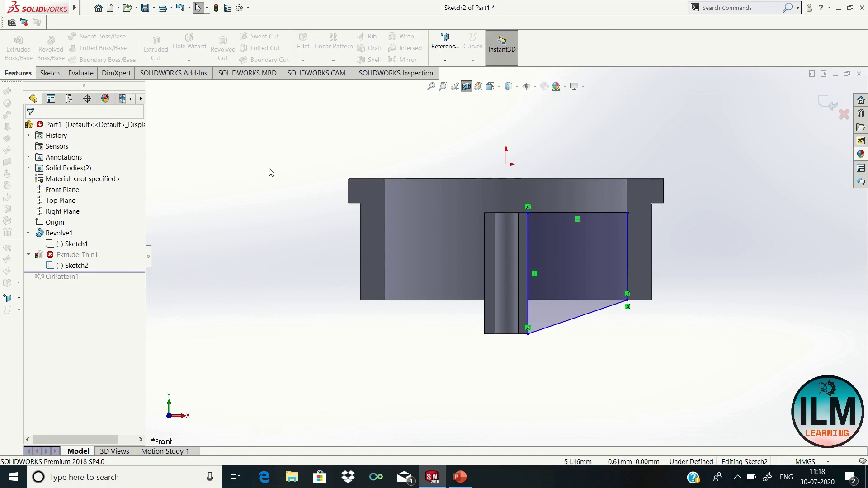
click(830, 107)
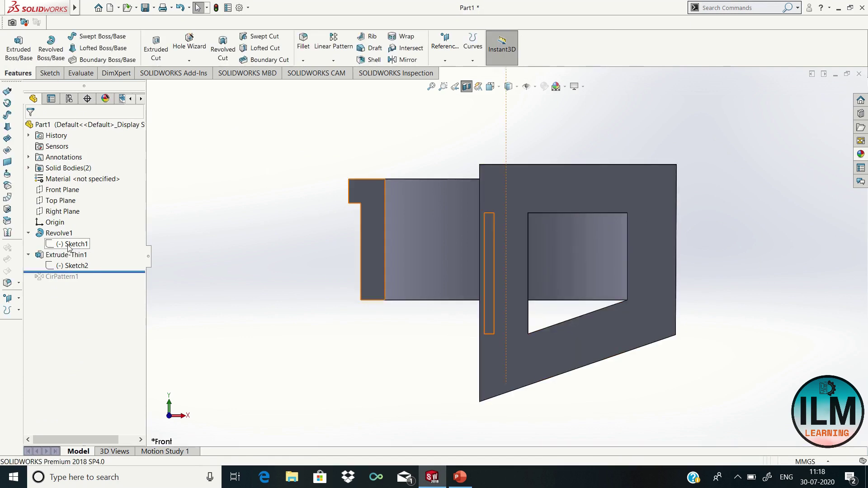
Step: Edit Extrude-Thin1's Feature Scope, removing and re-adding the Revolve1 body
right_click(54, 257)
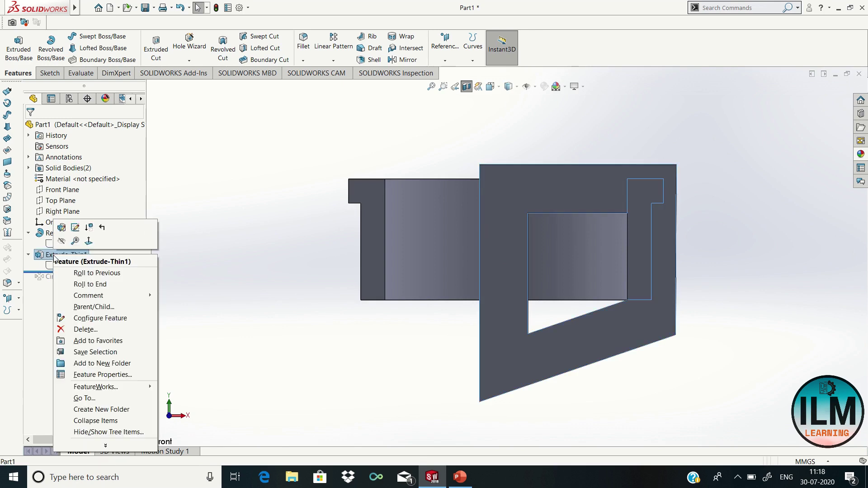
click(61, 228)
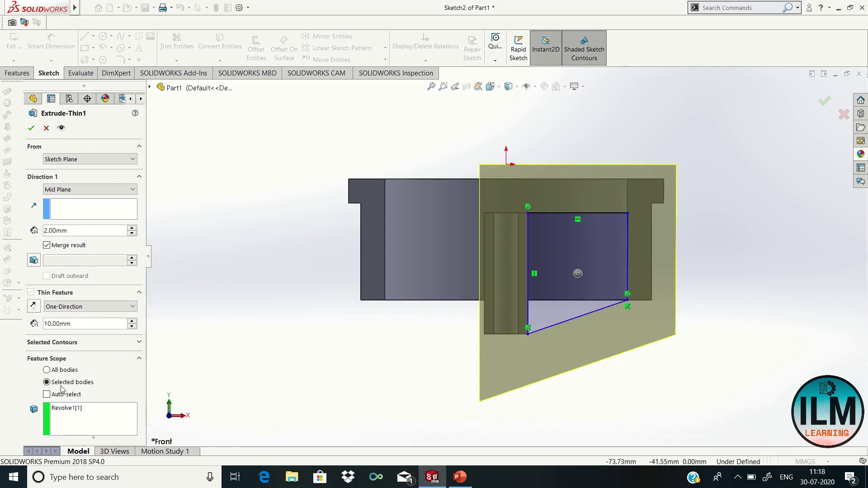
right_click(64, 411)
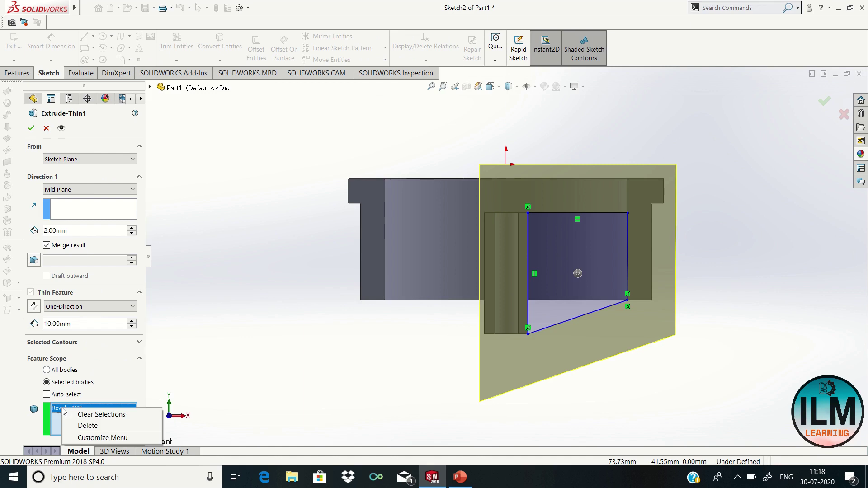
click(80, 427)
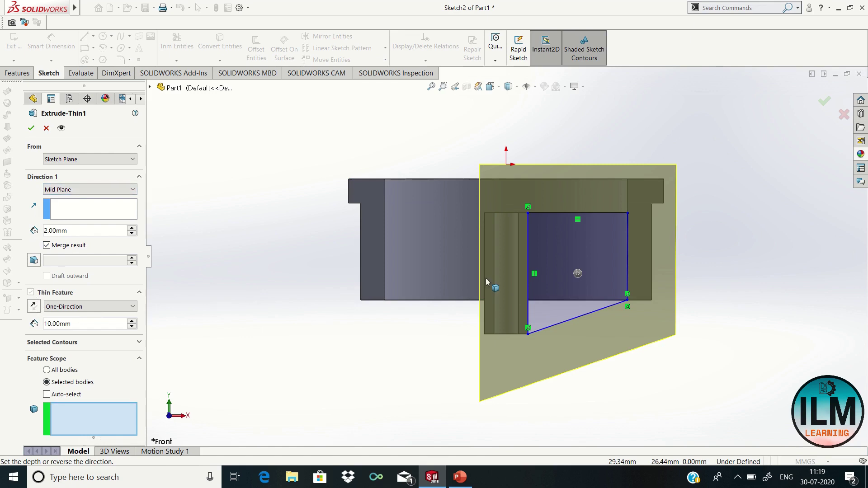
click(563, 283)
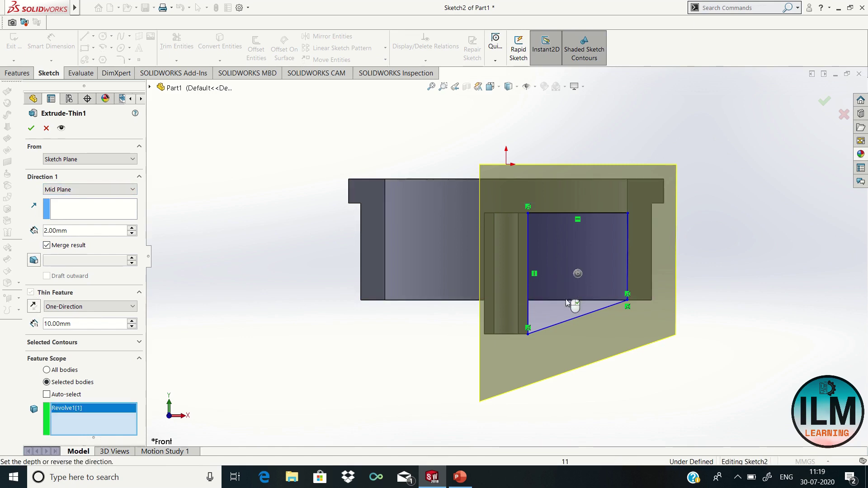
click(555, 292)
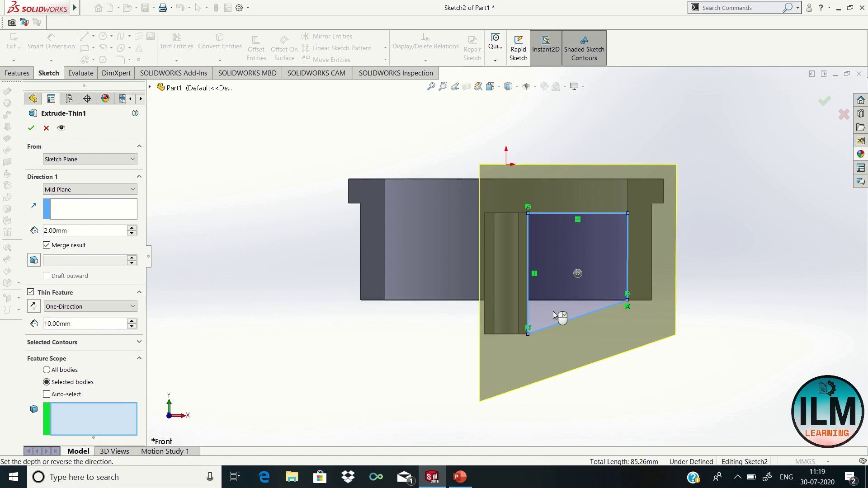
click(548, 257)
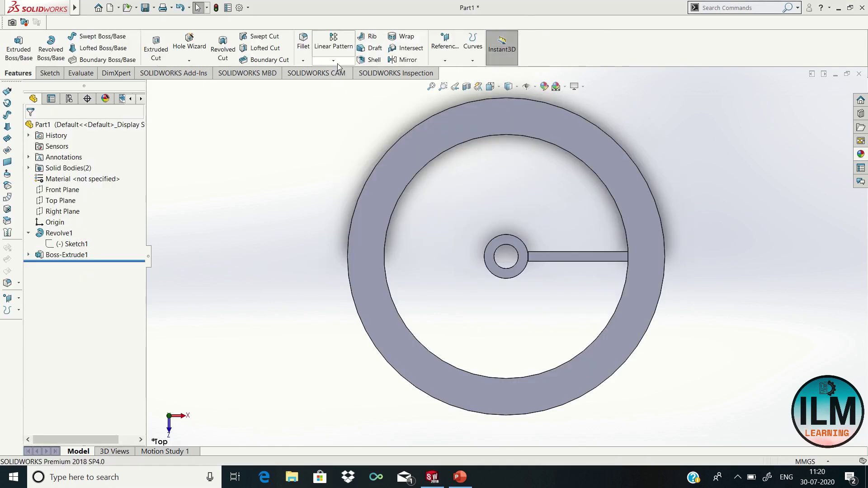
Step: Circular-pattern Boss-Extrude1 around the ring's inner edge, 3 instances over 360°
click(333, 60)
click(345, 88)
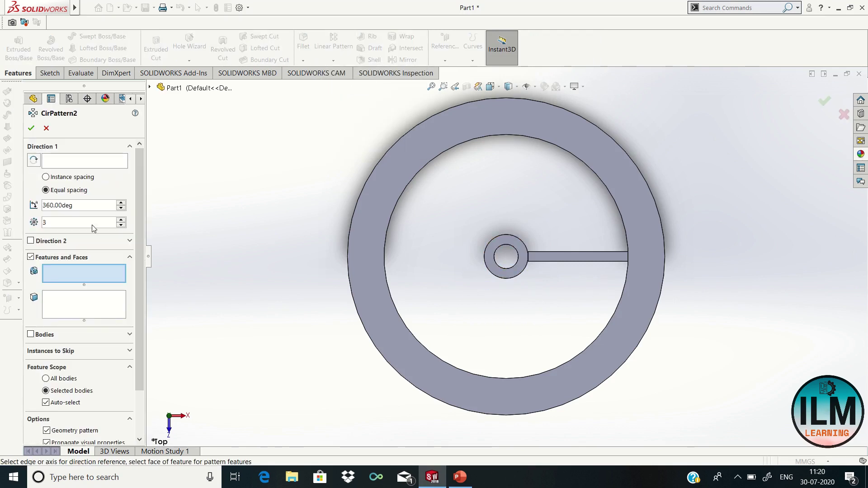
click(579, 263)
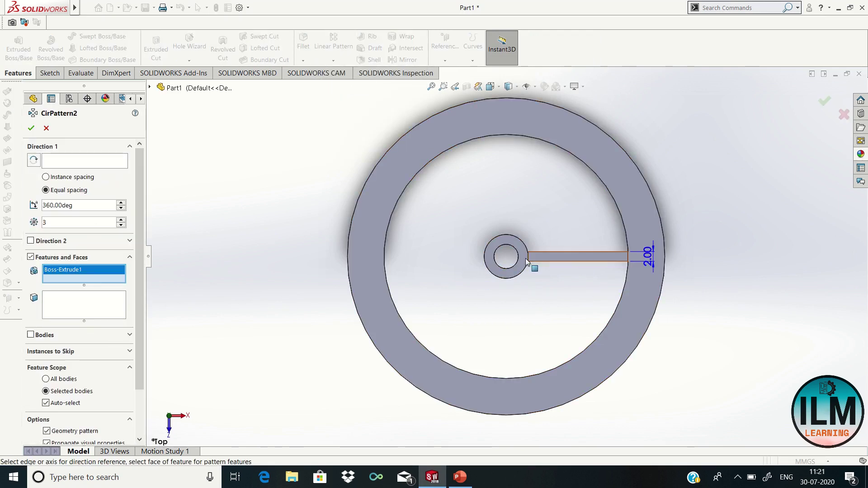
click(95, 160)
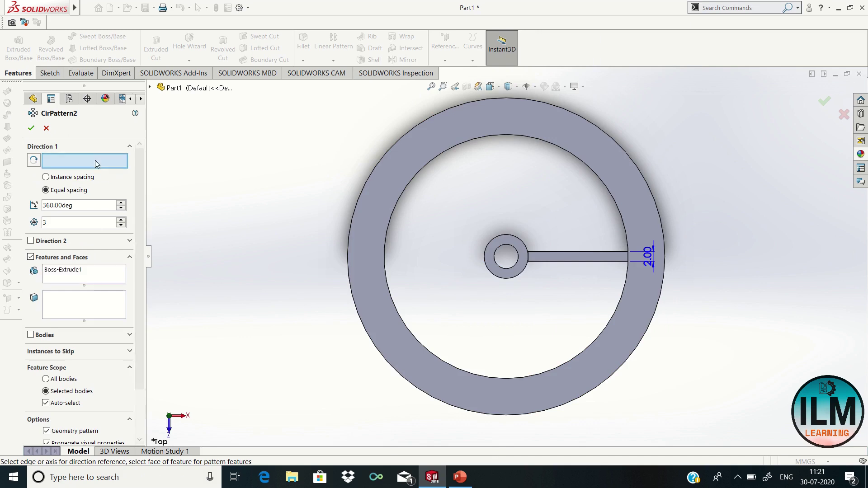
click(467, 141)
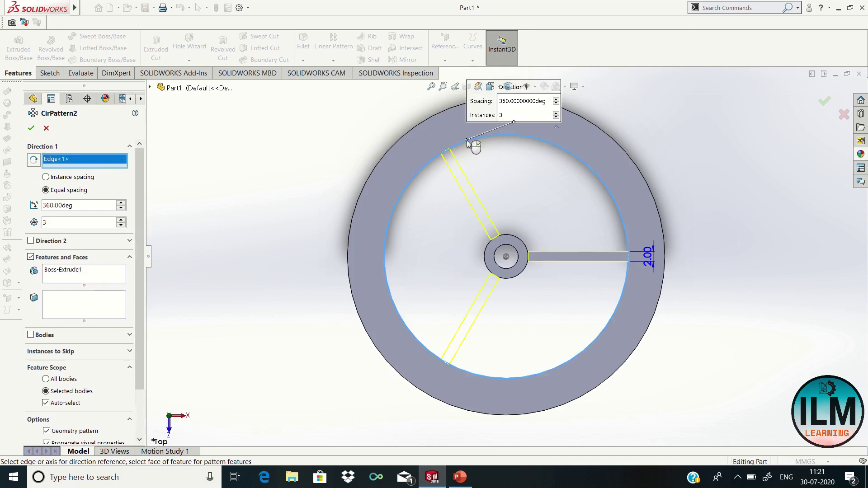
click(32, 128)
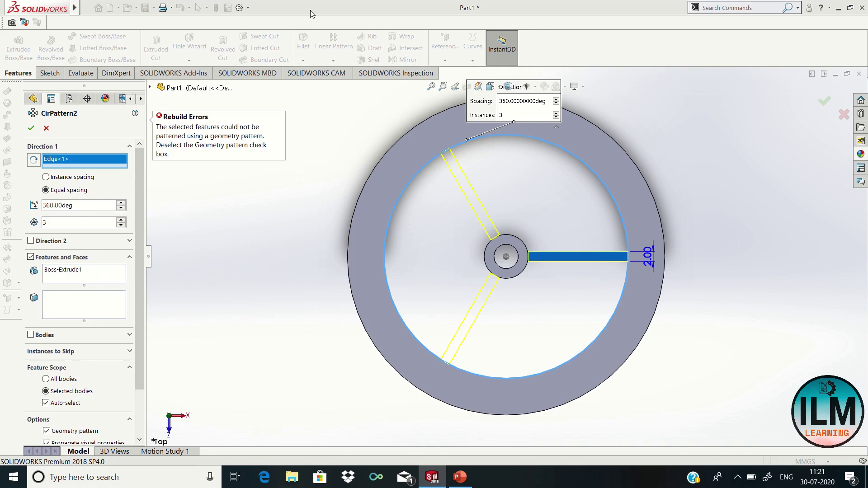
key(Return)
Step: Orbit the model into a 3D view to check the three spokes
right_click(298, 226)
click(350, 289)
mouse_move(401, 365)
mouse_down()
mouse_move(508, 310)
mouse_move(562, 236)
mouse_move(430, 313)
mouse_up()
scroll(508, 310, up, 5)
Step: Add a 2 mm chamfer to the ring's inner top edge, then open the Hole Wizard thread options
scroll(408, 299, up, 3)
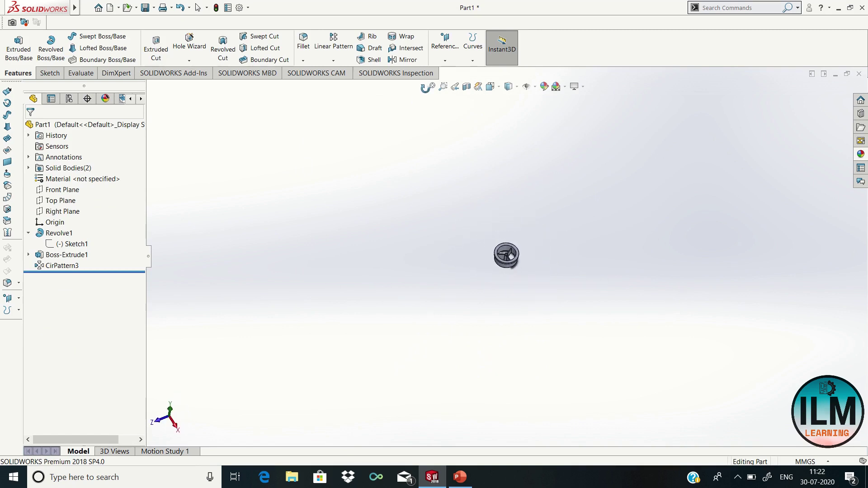
click(427, 86)
right_click(291, 214)
click(306, 222)
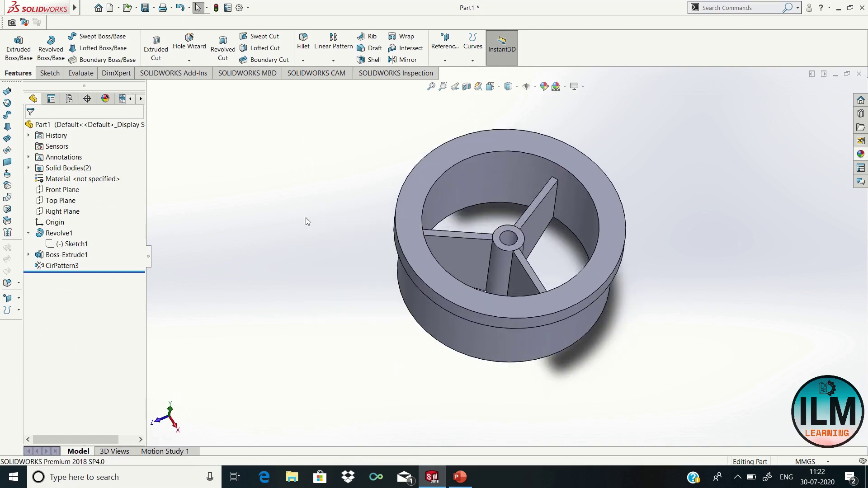
click(303, 60)
click(317, 82)
scroll(491, 173, up, 2)
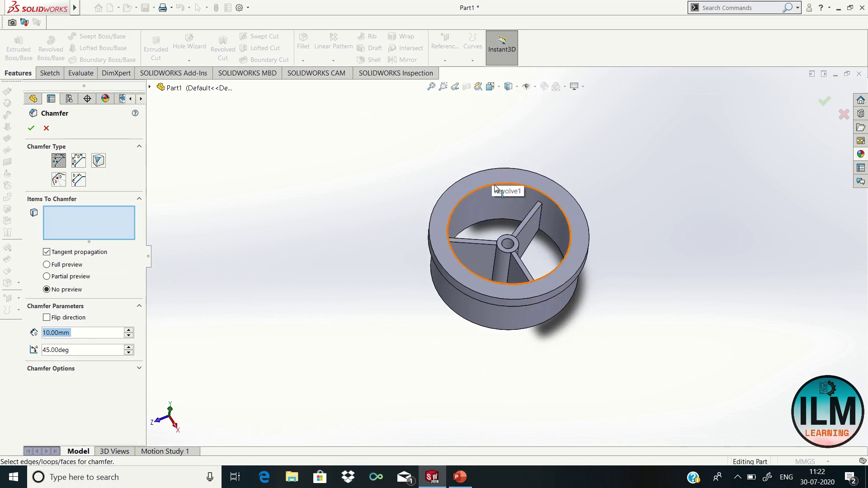
click(495, 187)
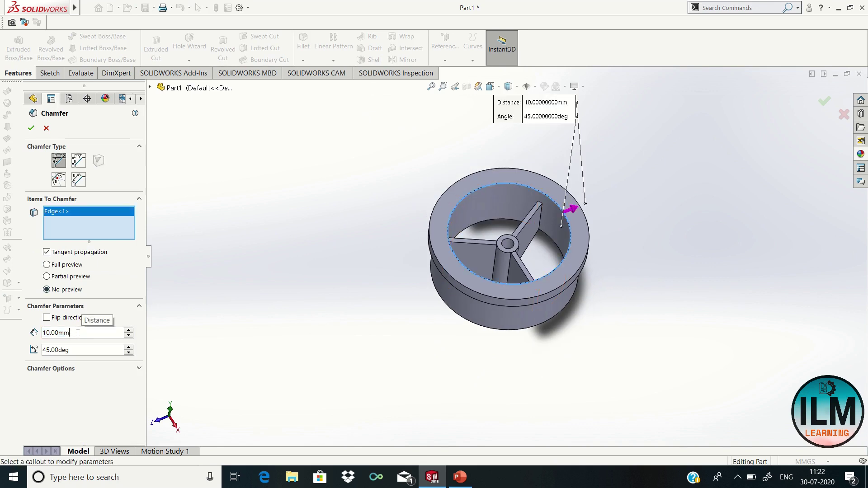
text(2)
key(Return)
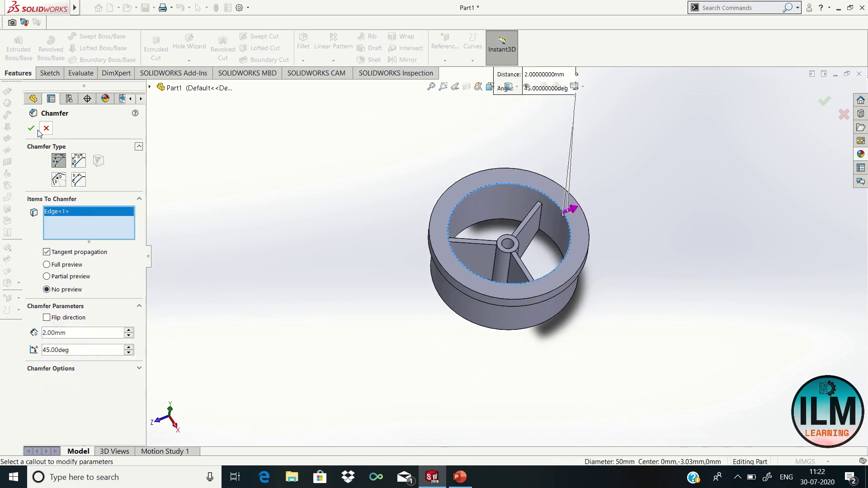
click(31, 128)
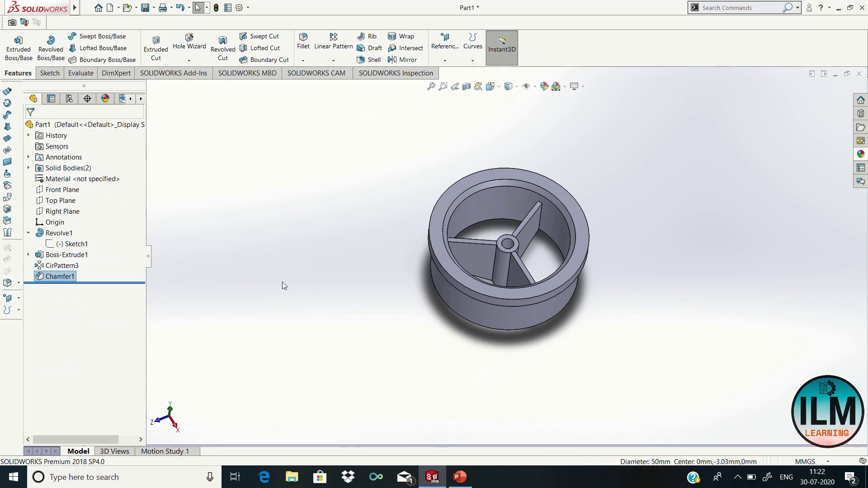
click(189, 60)
Step: Start a thread and set it to an extruded, left-handed thread
click(198, 94)
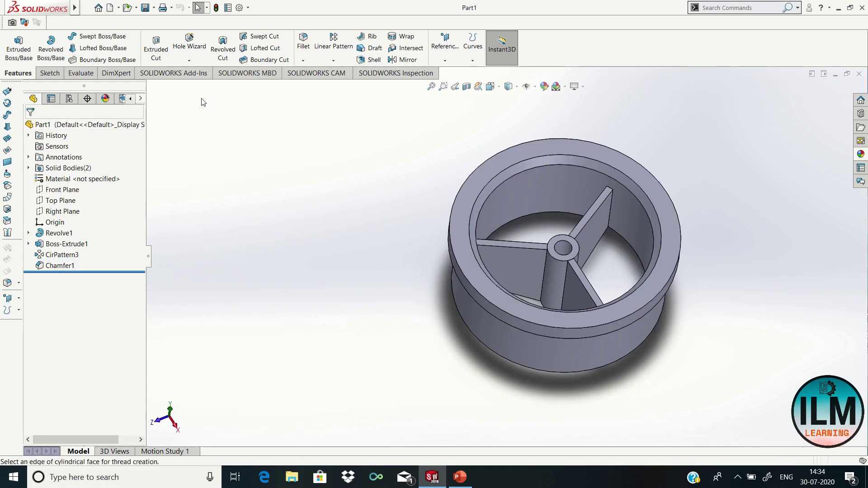
scroll(141, 270, down, 3)
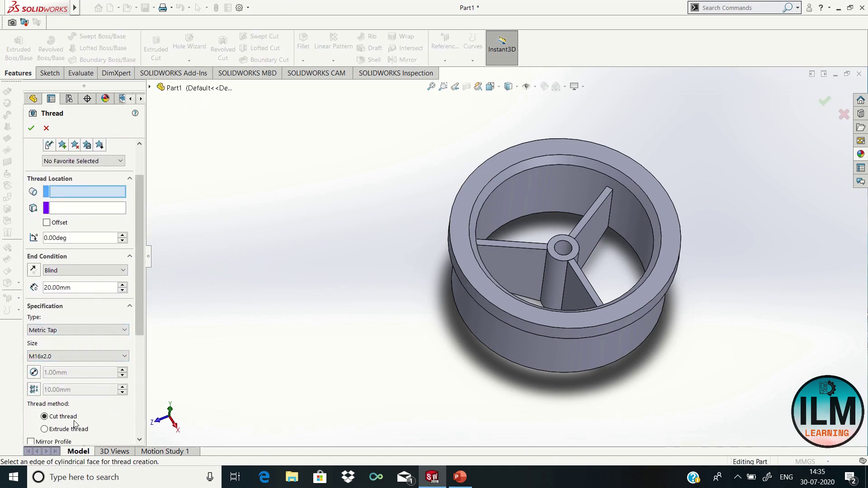
click(44, 429)
drag(137, 319, 139, 383)
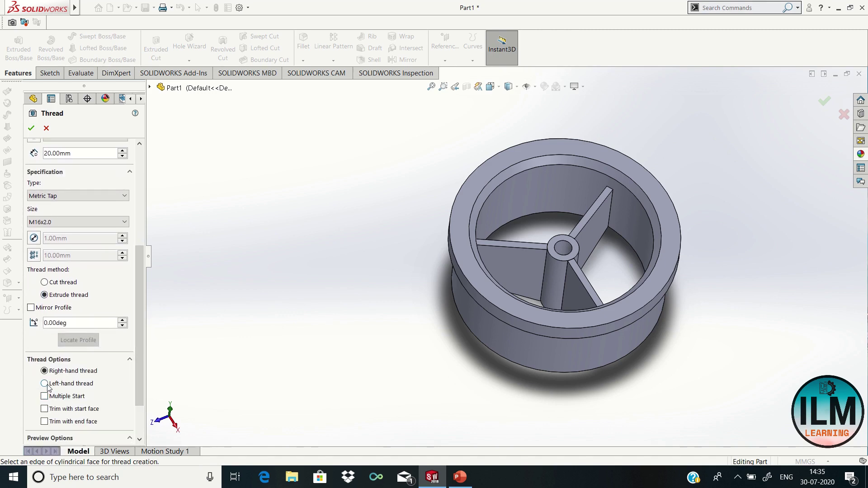
click(44, 384)
scroll(138, 359, up, 2)
scroll(139, 360, up, 2)
scroll(139, 359, up, 2)
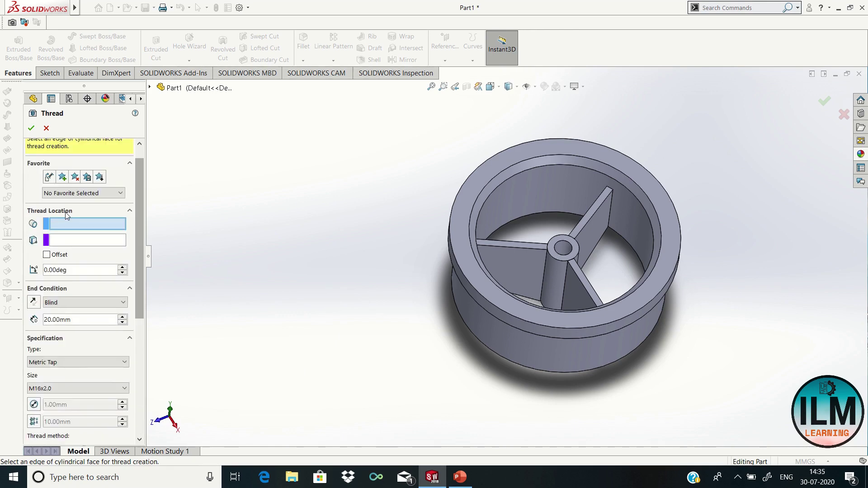
Step: Start the M16x2.0 thread at the bottom circular edge with 18 mm blind depth
click(525, 366)
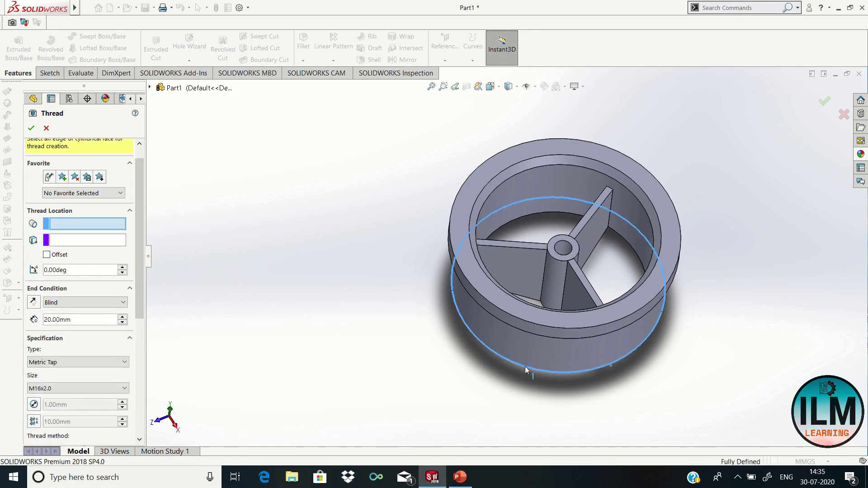
scroll(525, 366, down, 1)
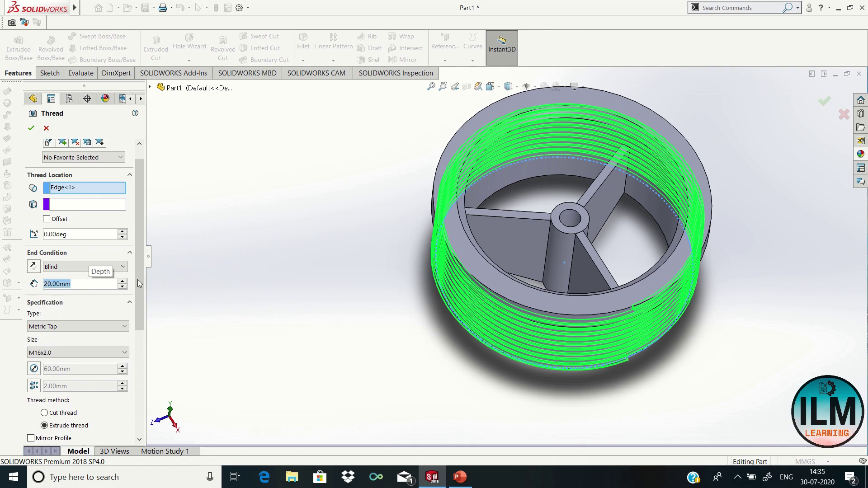
click(162, 422)
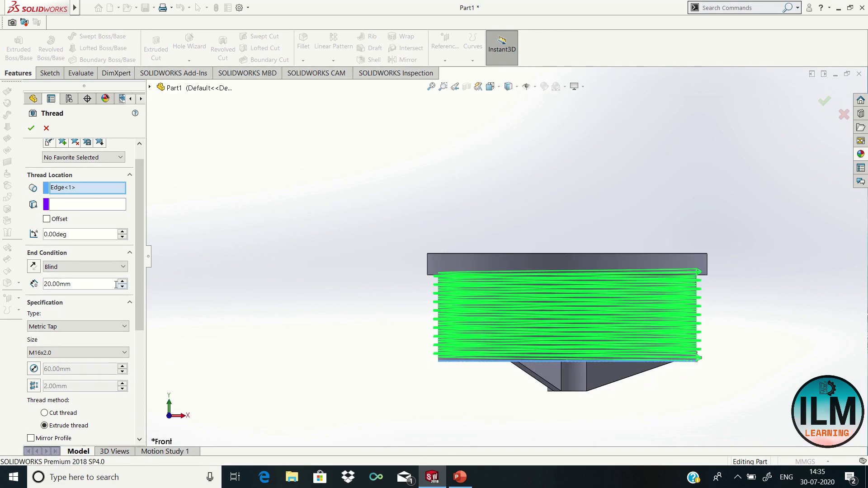
scroll(83, 285, down, 1)
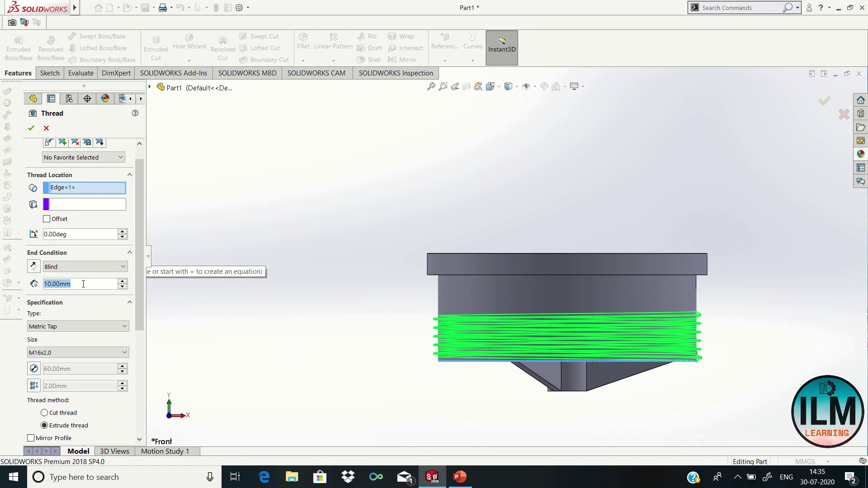
text(18.)
key(Return)
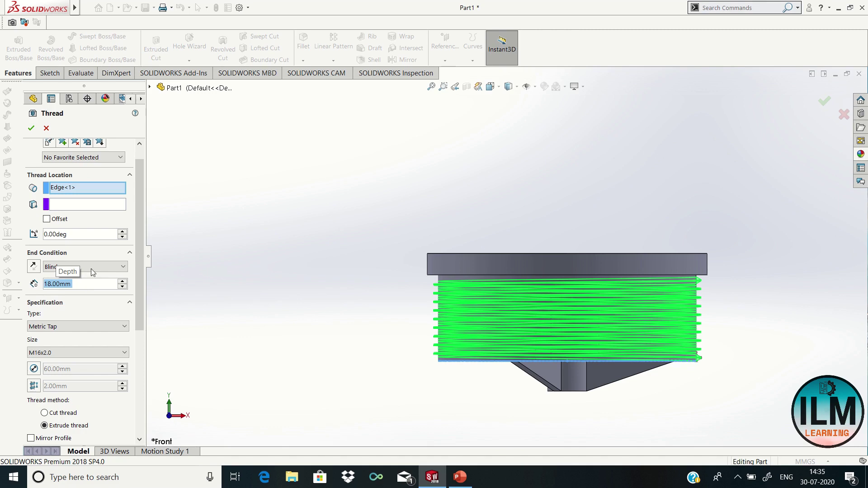
click(32, 129)
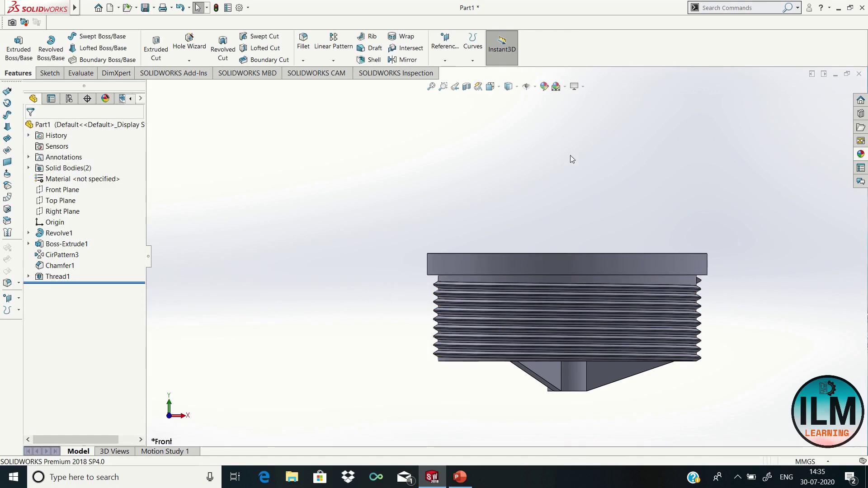
Step: Rotate the view to inspect the new threads tilted and from above
right_click(593, 133)
click(615, 196)
mouse_move(667, 216)
mouse_down()
mouse_move(541, 215)
mouse_move(379, 196)
mouse_move(405, 259)
mouse_move(565, 312)
mouse_move(727, 363)
mouse_move(829, 341)
mouse_move(666, 333)
mouse_move(565, 304)
mouse_move(624, 357)
mouse_move(650, 304)
mouse_move(732, 287)
mouse_up()
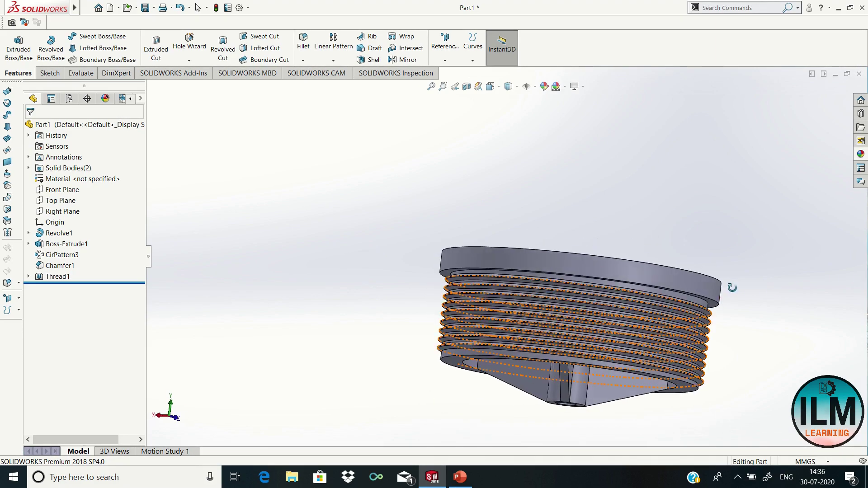
mouse_move(407, 240)
mouse_down()
mouse_move(409, 333)
mouse_move(310, 207)
mouse_up()
Step: Sketch on the Front Plane a vertical centreline running down from the origin
click(51, 178)
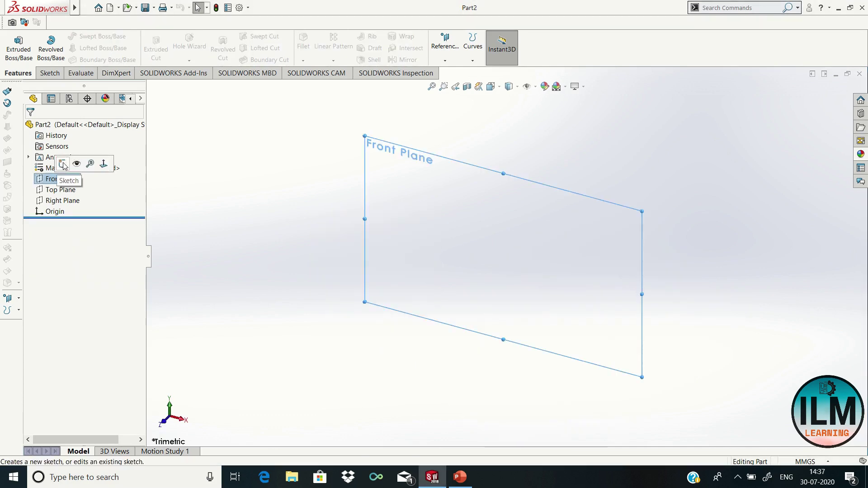
click(64, 165)
click(93, 35)
click(106, 58)
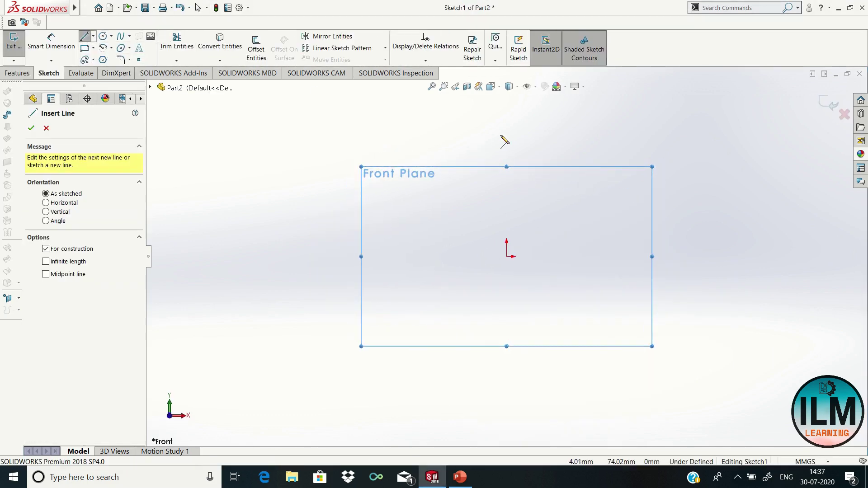
click(506, 141)
click(508, 407)
right_click(508, 407)
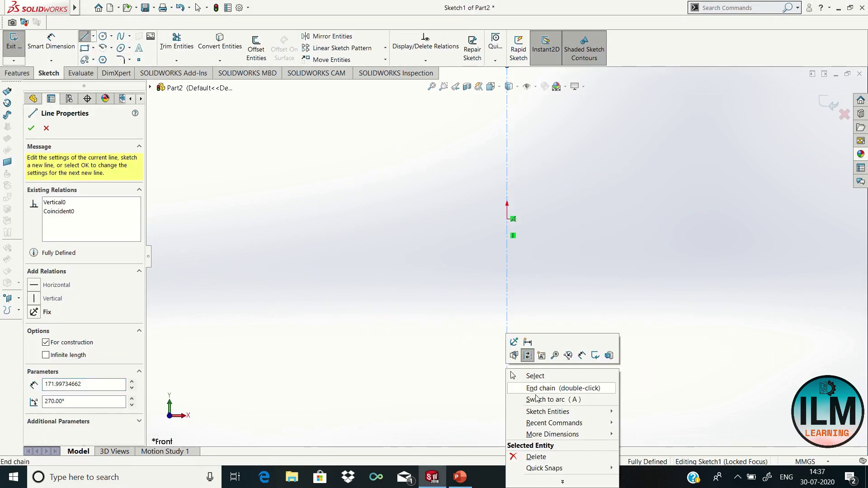
click(535, 376)
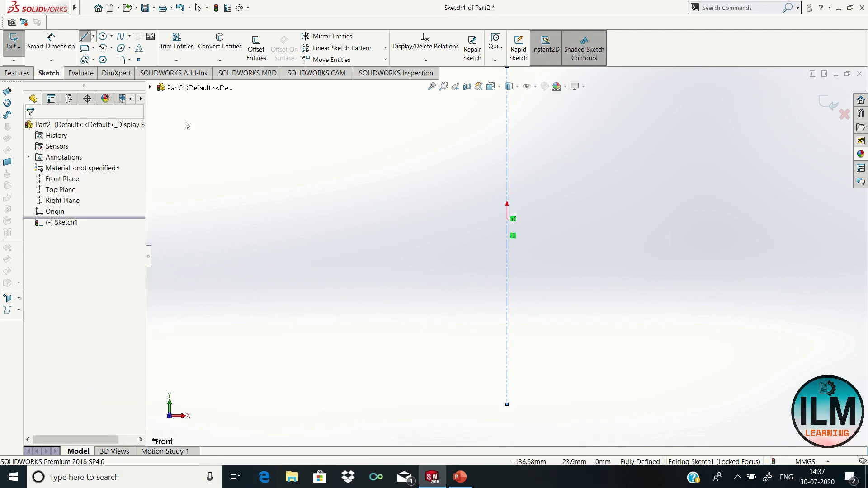
Step: Draw the stepped profile's lines, ending the chain at the centreline
click(90, 36)
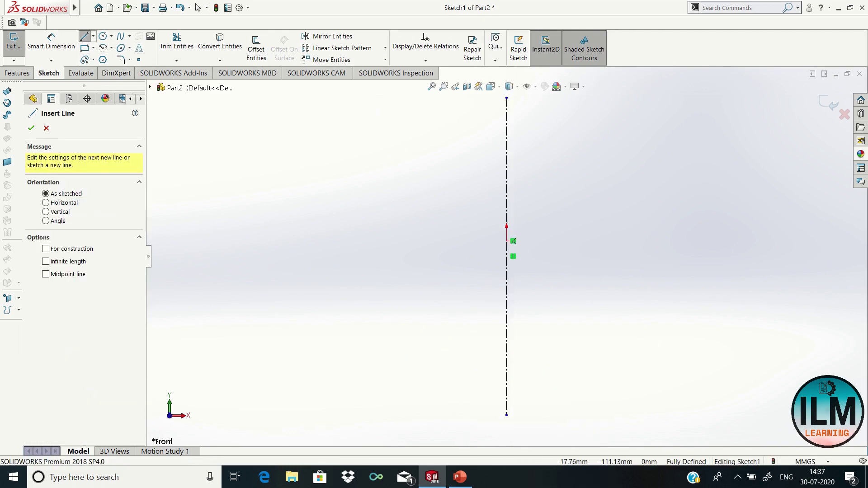
click(483, 375)
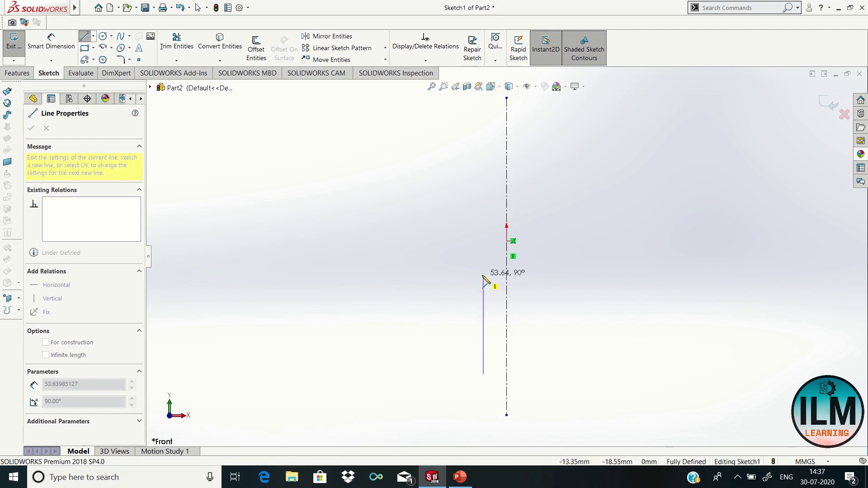
click(483, 275)
click(387, 275)
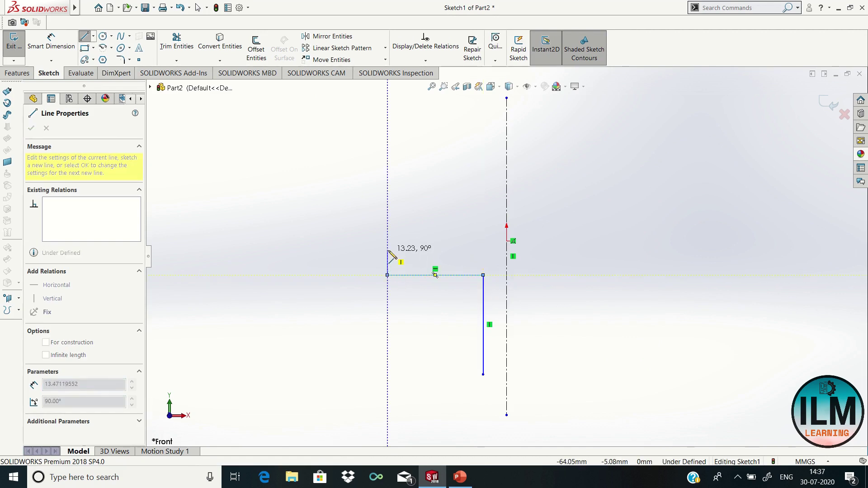
click(387, 250)
click(410, 250)
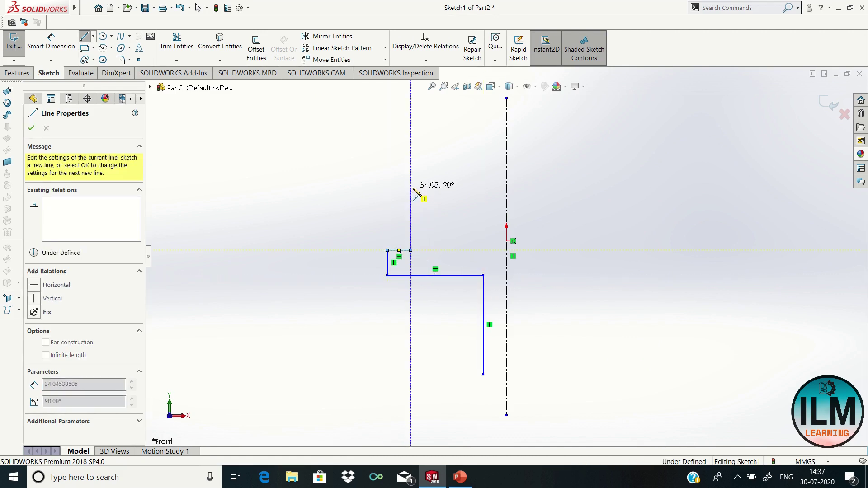
click(460, 188)
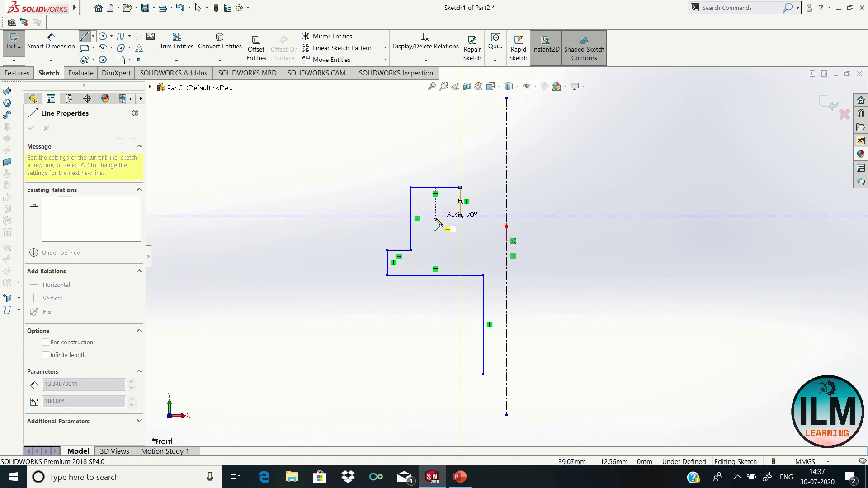
click(460, 215)
click(428, 216)
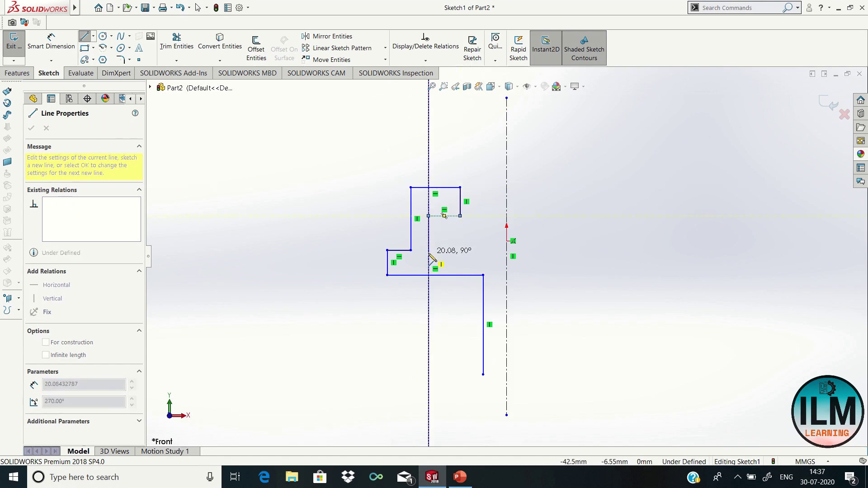
click(428, 250)
scroll(428, 250, down, 1)
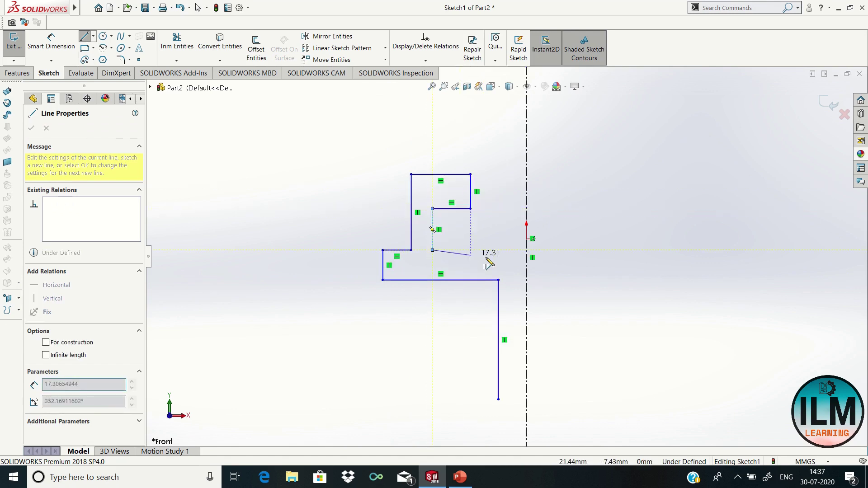
click(527, 250)
right_click(530, 255)
click(552, 254)
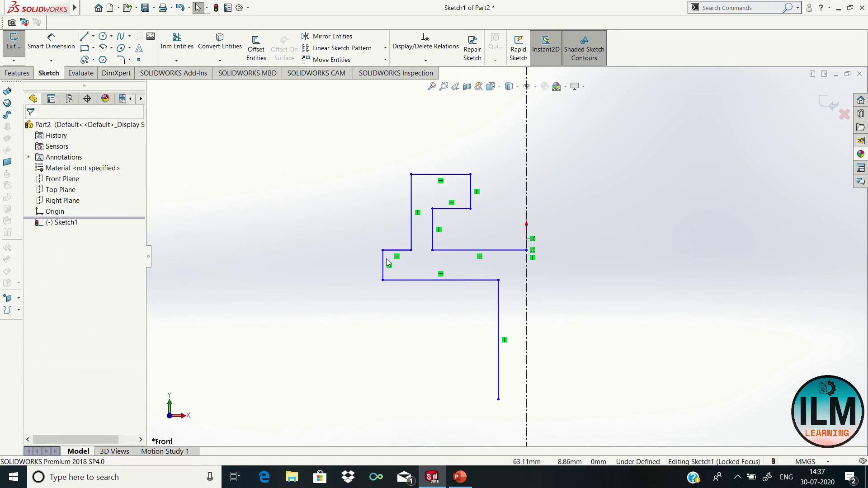
Step: Draw the closing line down along the centreline from the profile junction
click(81, 39)
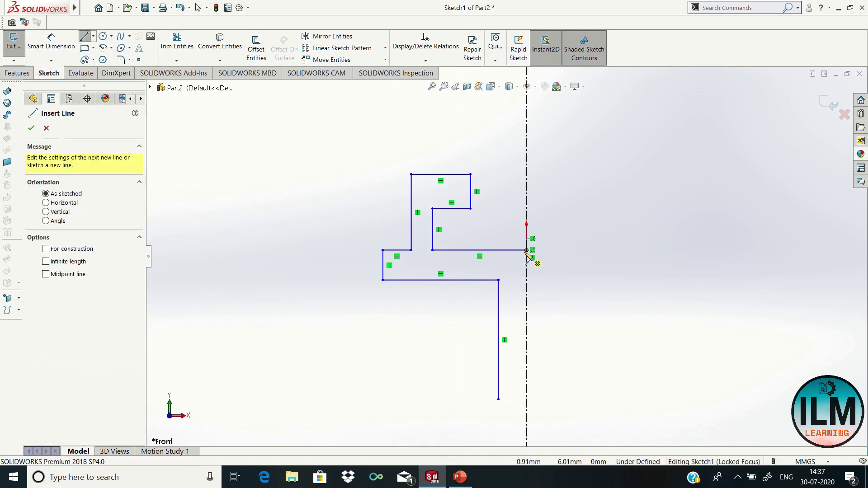
click(526, 250)
click(527, 399)
right_click(528, 400)
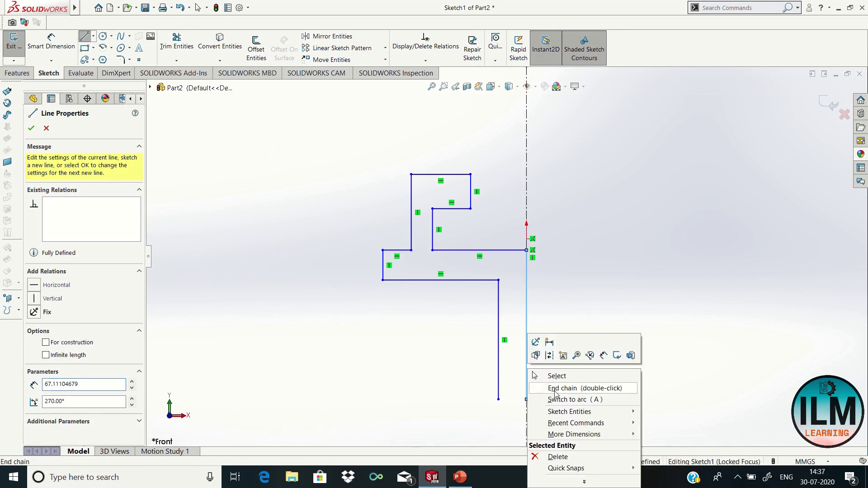
click(552, 375)
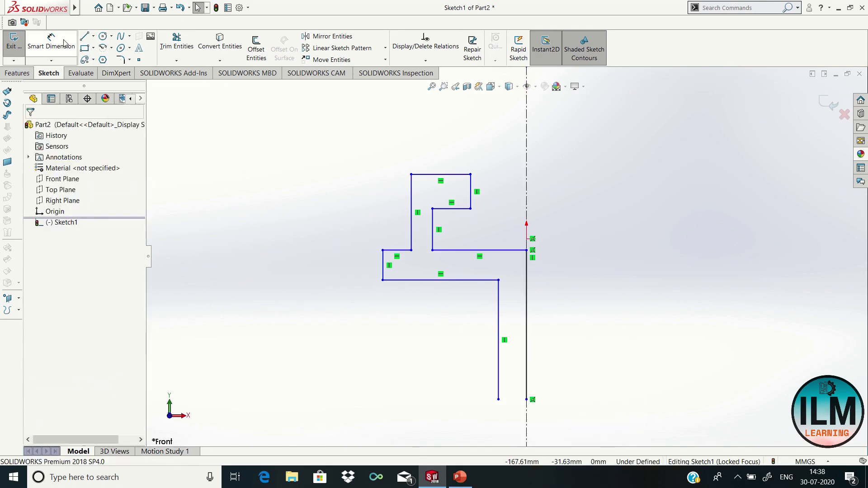
Step: Dimension a 5 mm centreline offset, 37 mm long left edge and 22 mm bottom width
click(17, 73)
click(524, 366)
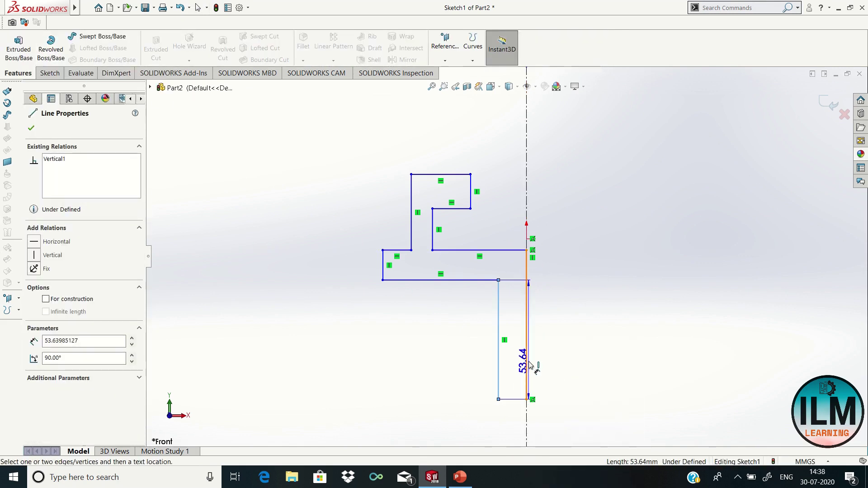
click(518, 362)
text(5)
key(Return)
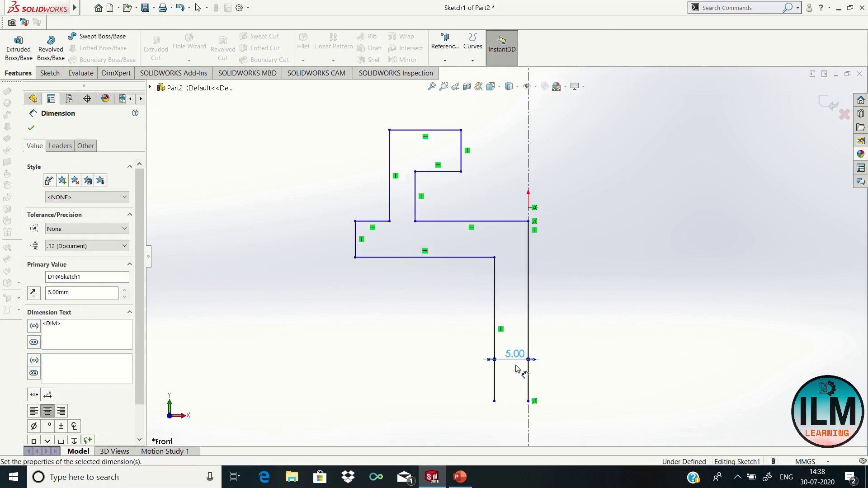
click(493, 294)
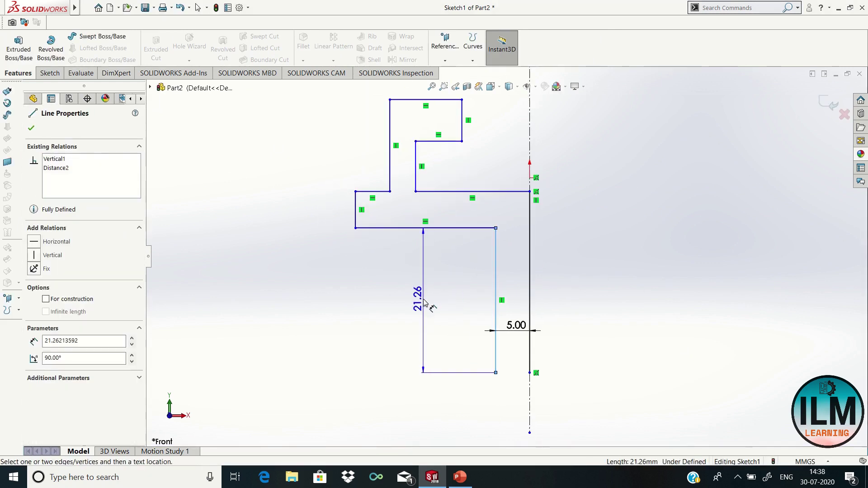
click(424, 301)
text(37)
key(Return)
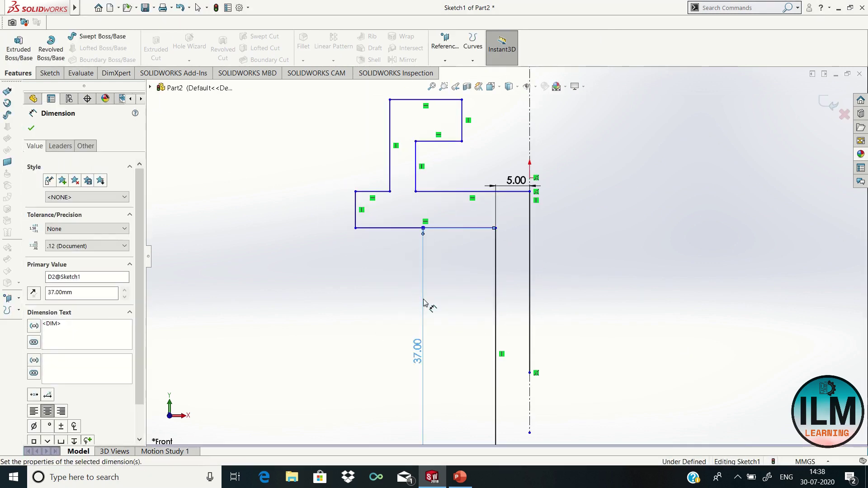
click(449, 232)
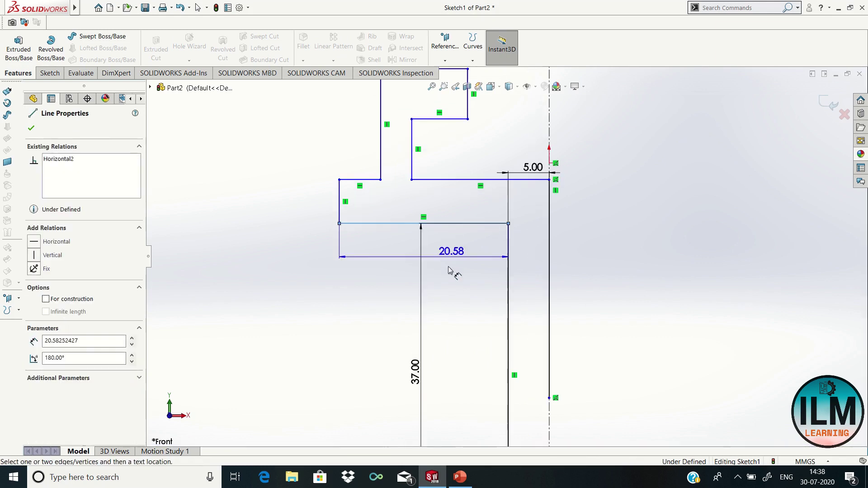
click(452, 269)
text(22)
key(Return)
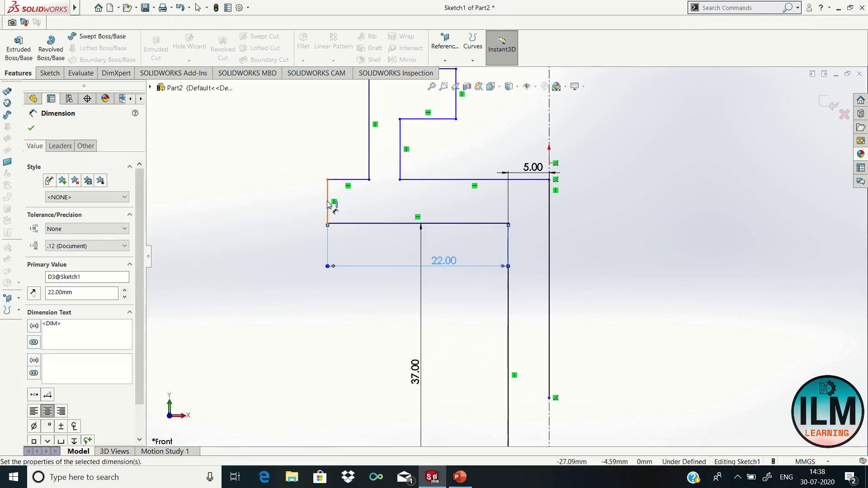
Step: Delete the unwanted relation on the short left vertical line
click(327, 201)
key(Escape)
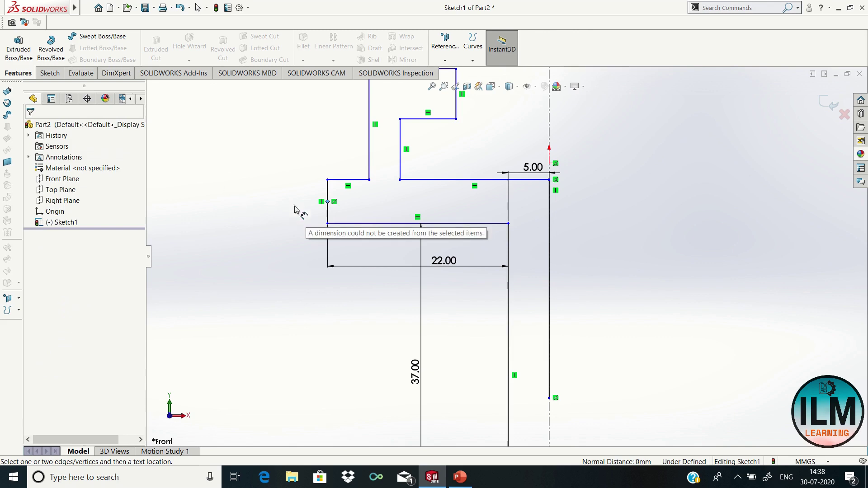
click(50, 72)
key(Escape)
click(334, 201)
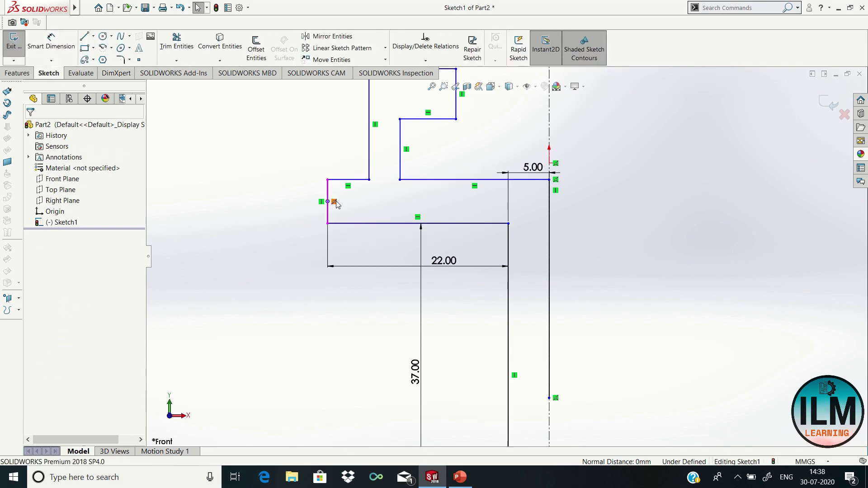
right_click(334, 201)
click(357, 320)
Step: Dimension the 5 mm flange height and the 10 mm top step height
click(51, 46)
scroll(220, 142, down, 1)
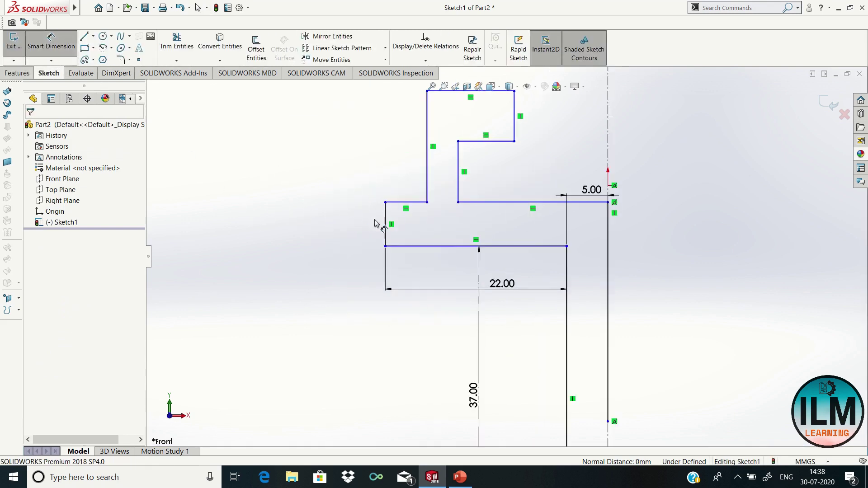
click(382, 220)
click(342, 226)
text(5)
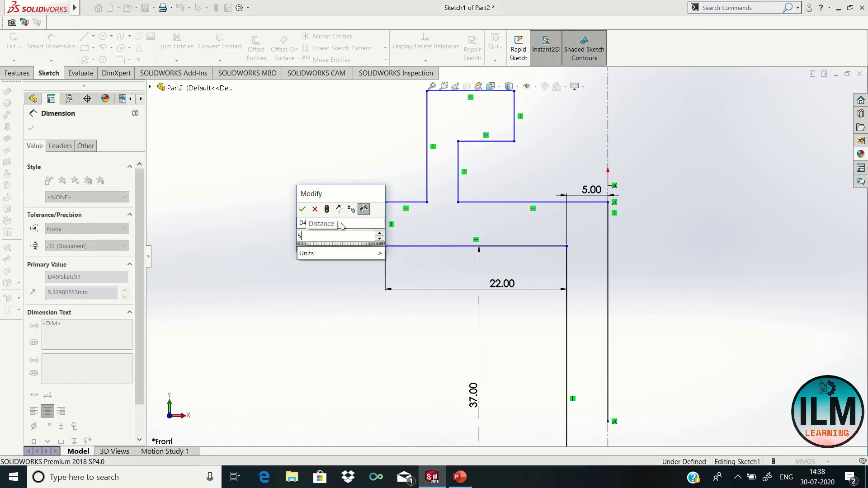
key(Return)
click(427, 182)
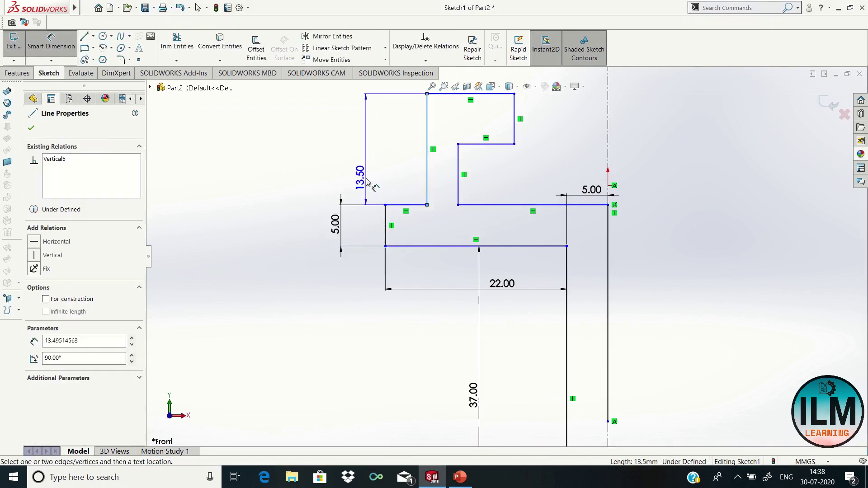
key(Escape)
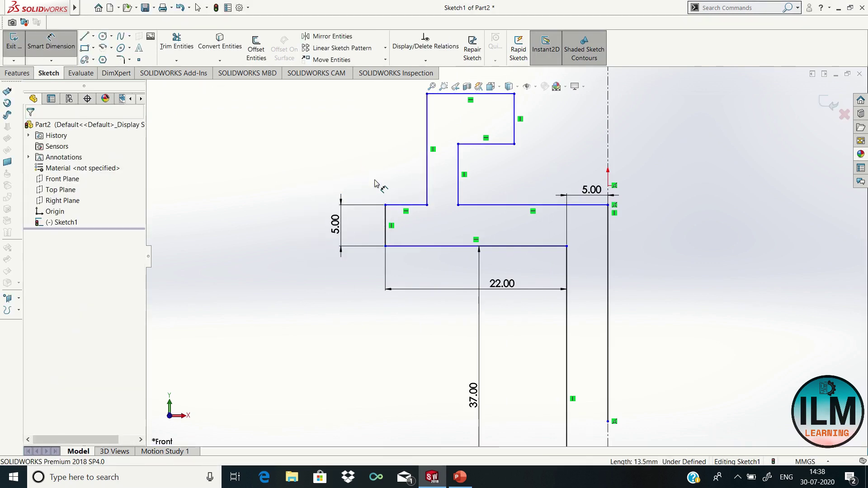
click(516, 129)
click(552, 135)
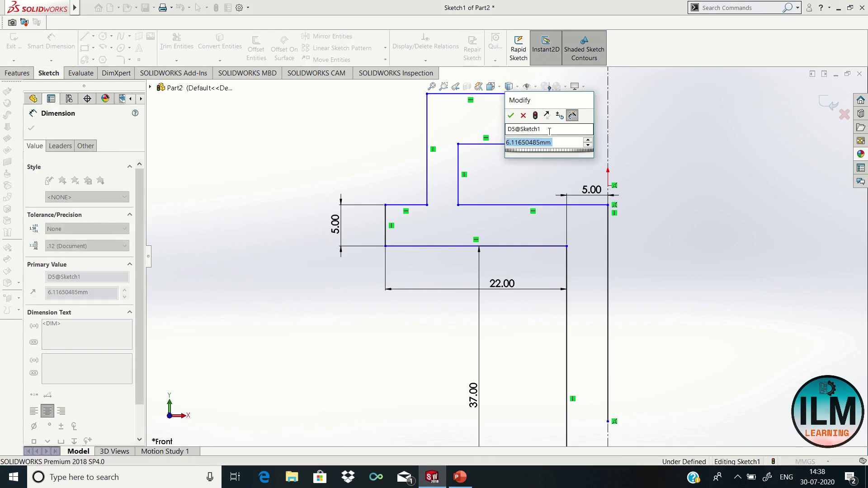
text(10)
key(Return)
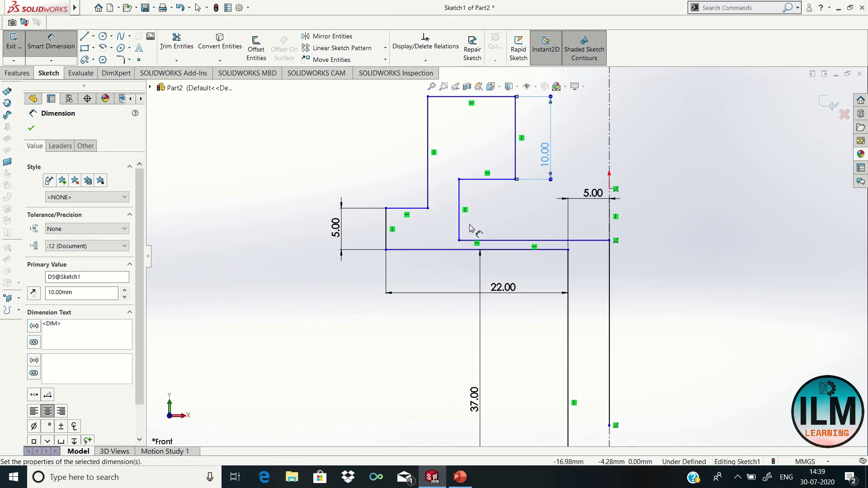
Step: Set the inner vertical edge to 14 mm and zoom toward the neck end
click(459, 225)
scroll(459, 225, down, 1)
click(511, 221)
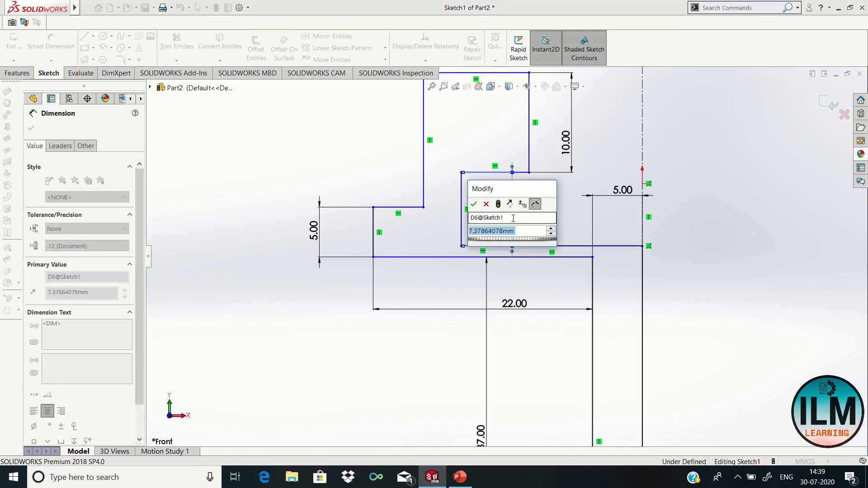
text(14)
key(Return)
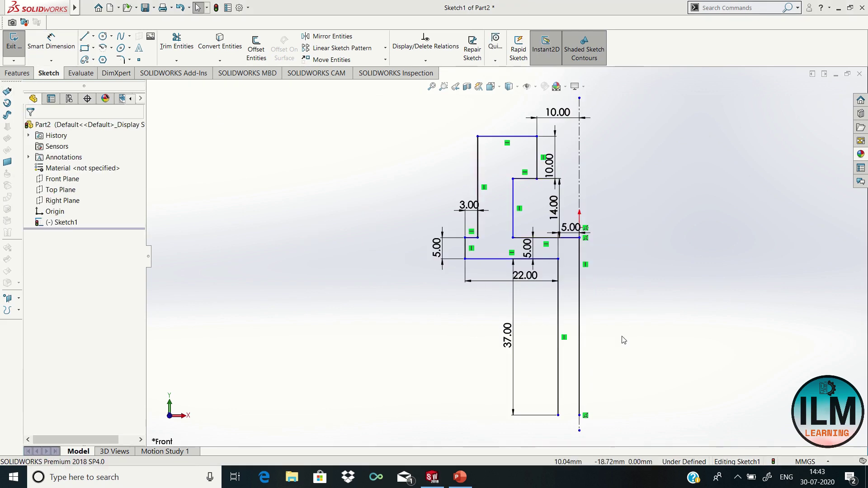
scroll(587, 401, down, 4)
scroll(547, 421, down, 1)
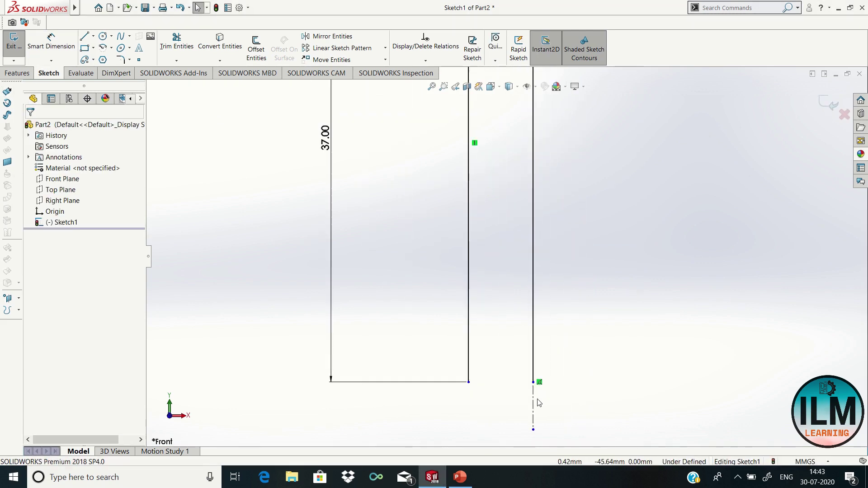
scroll(547, 421, down, 2)
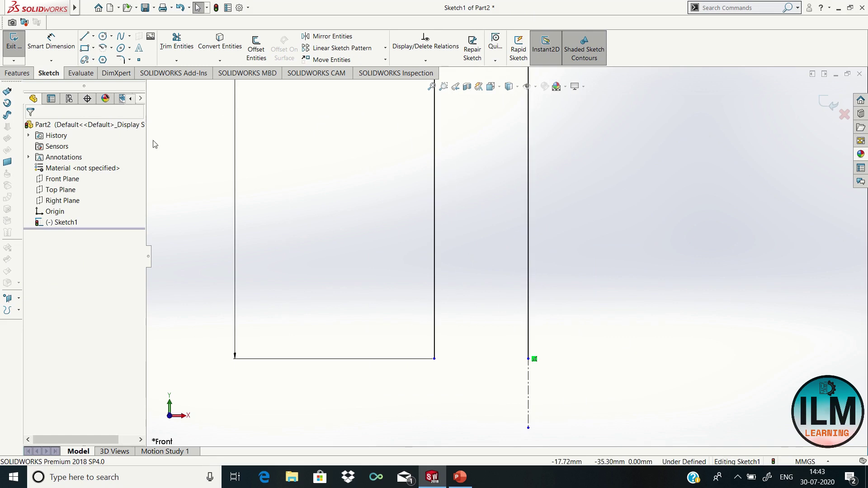
click(103, 37)
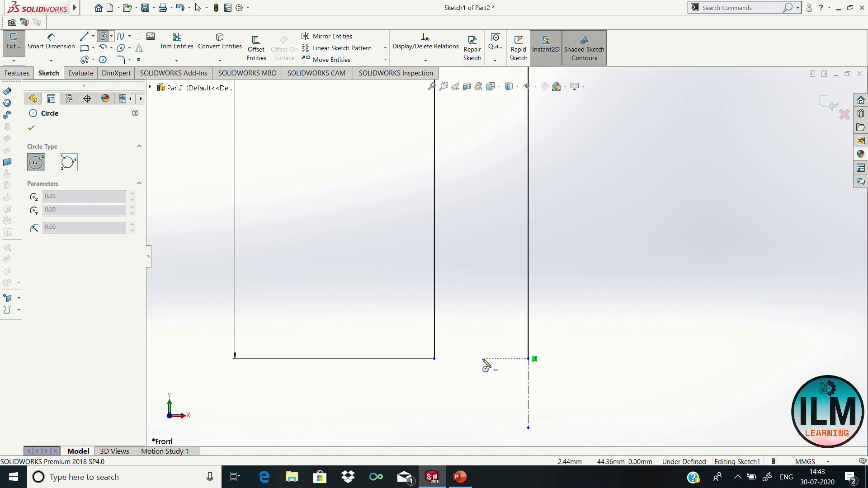
Step: Draw a circle at the neck's bottom end touching the centreline
click(428, 92)
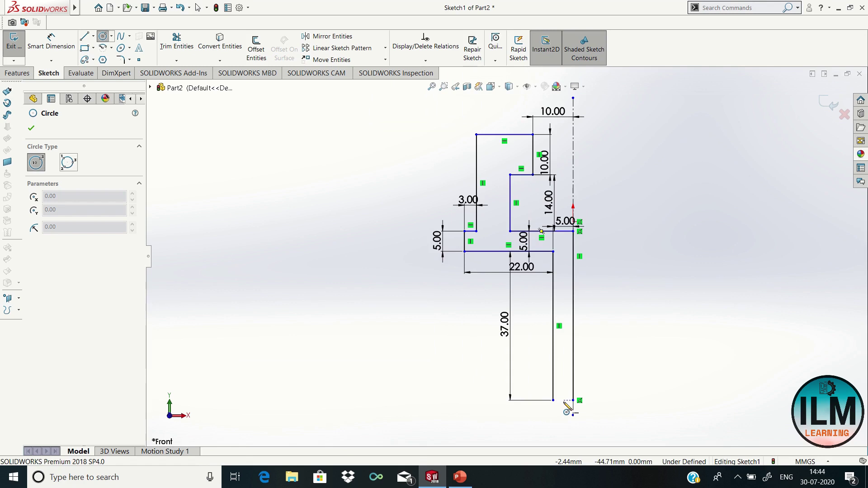
click(565, 402)
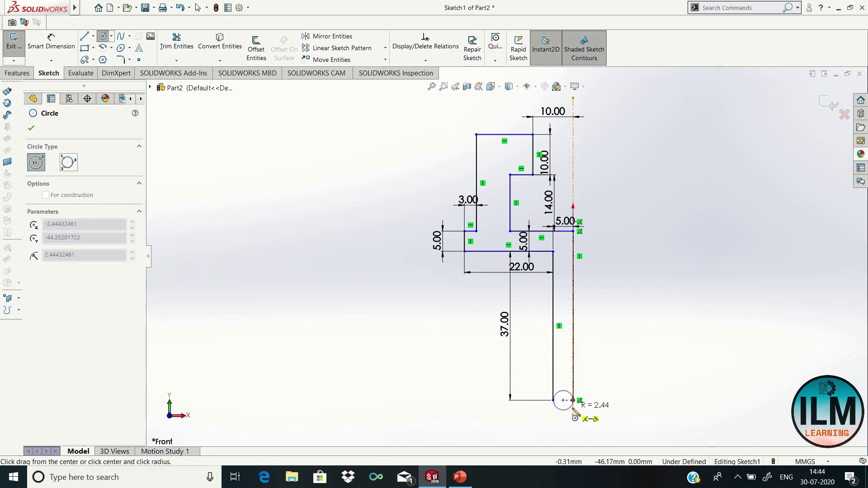
click(576, 412)
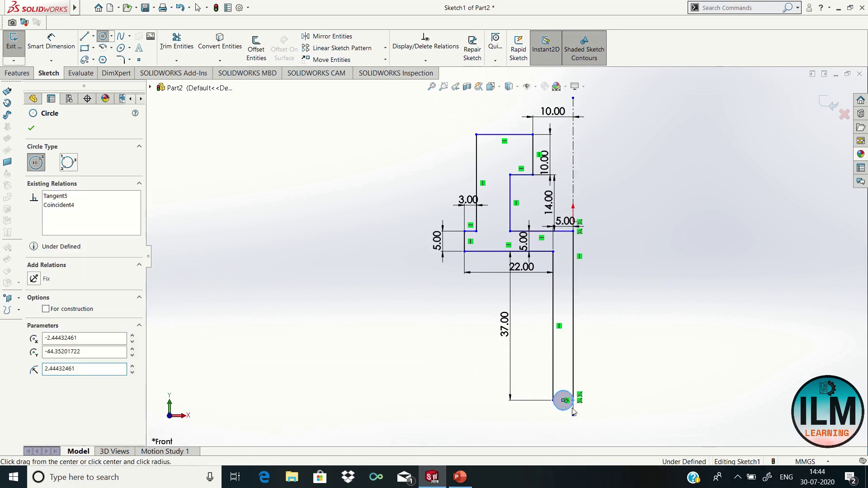
right_click(574, 411)
click(593, 397)
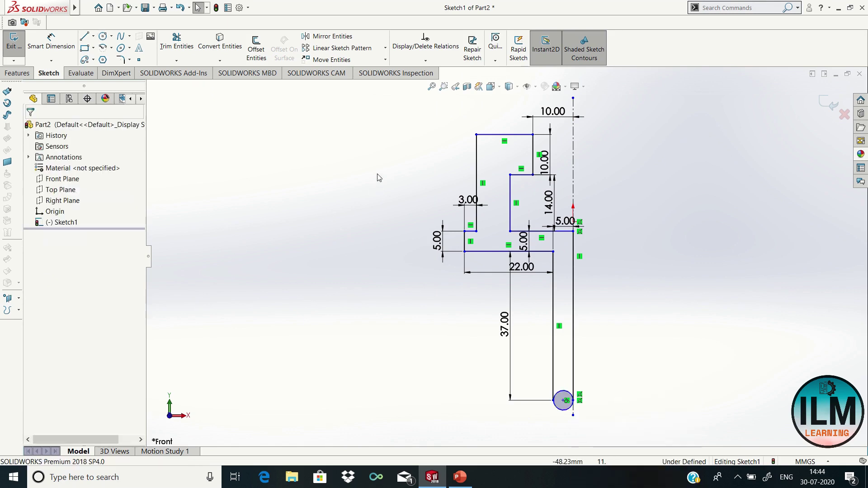
Step: Box-select the geometry around the circle, confirm the edit, and zoom out
mouse_move(462, 343)
mouse_down()
mouse_move(695, 456)
mouse_move(676, 441)
mouse_up()
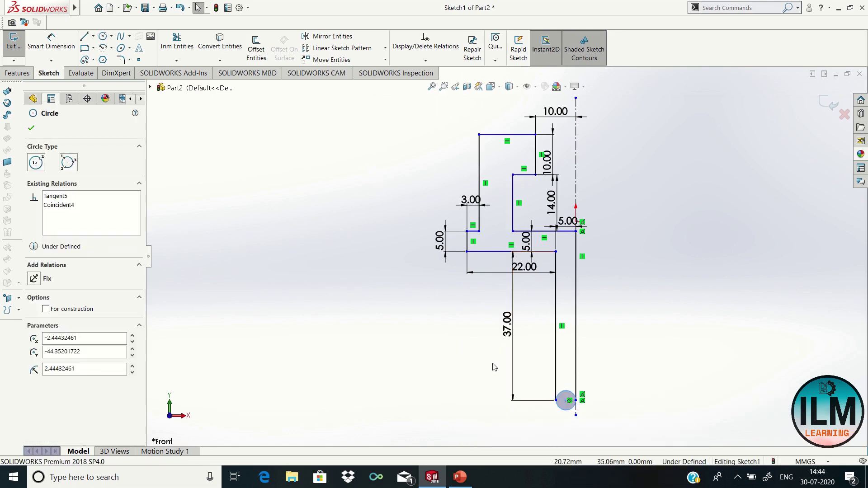
click(31, 130)
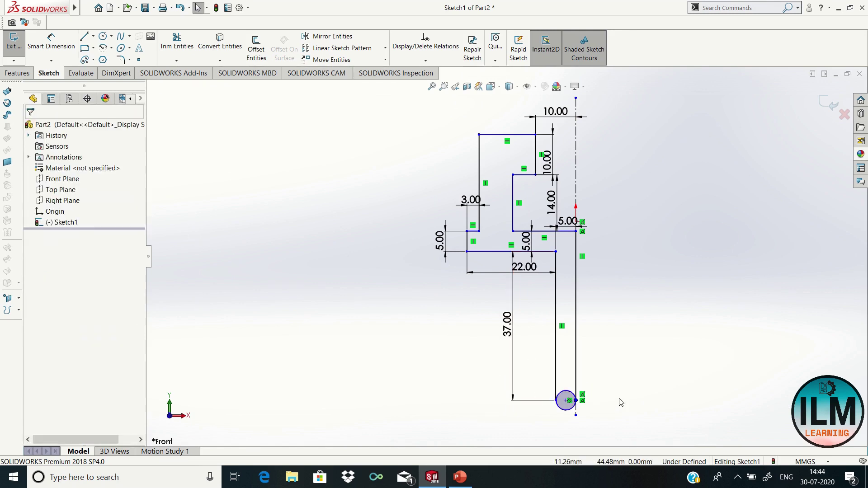
scroll(641, 413, down, 1)
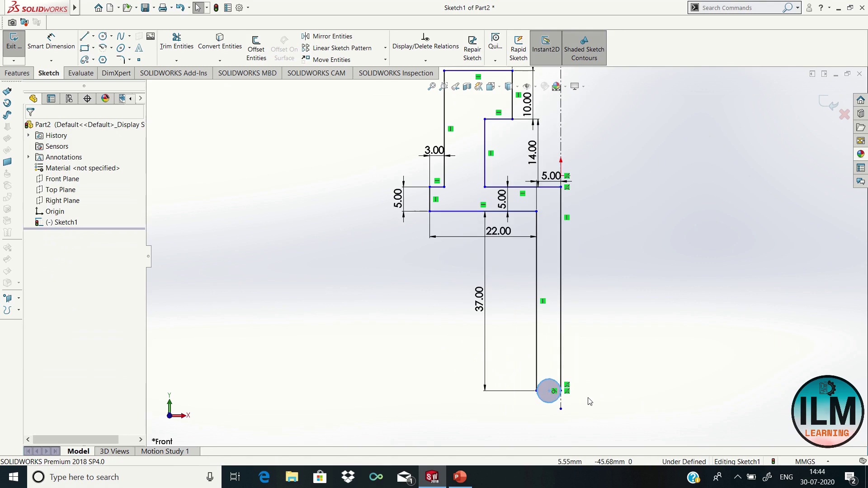
scroll(549, 411, down, 2)
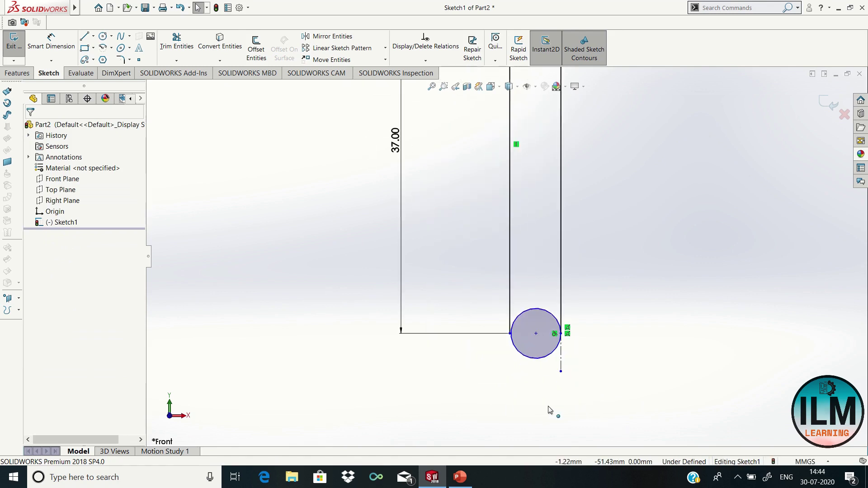
scroll(545, 395, down, 2)
scroll(544, 395, down, 2)
scroll(484, 150, down, 1)
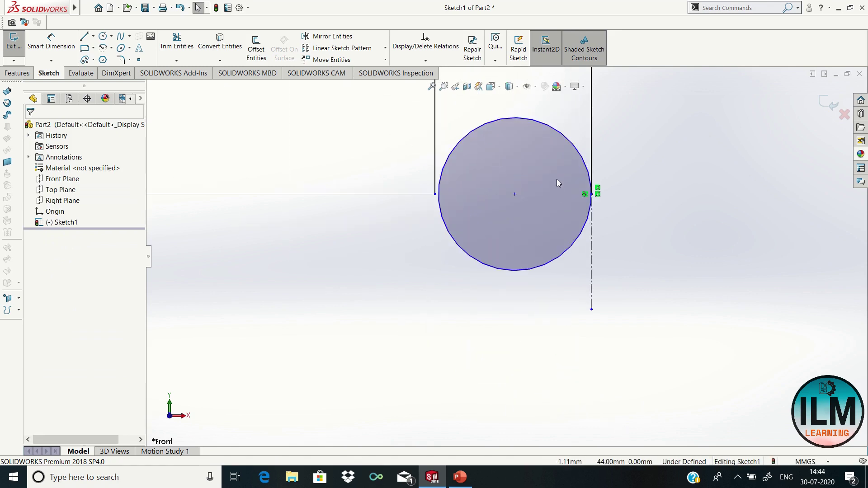
Step: Revolve the sketch profile 360° into a solid body
key(f)
click(26, 74)
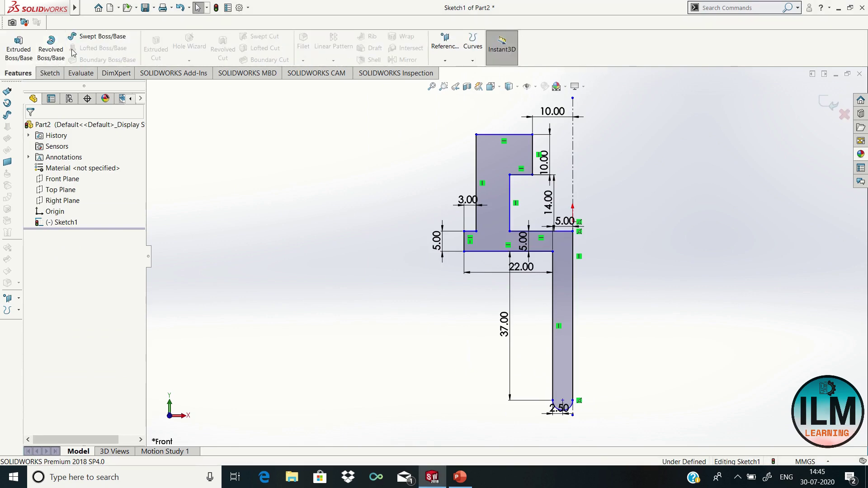
click(51, 45)
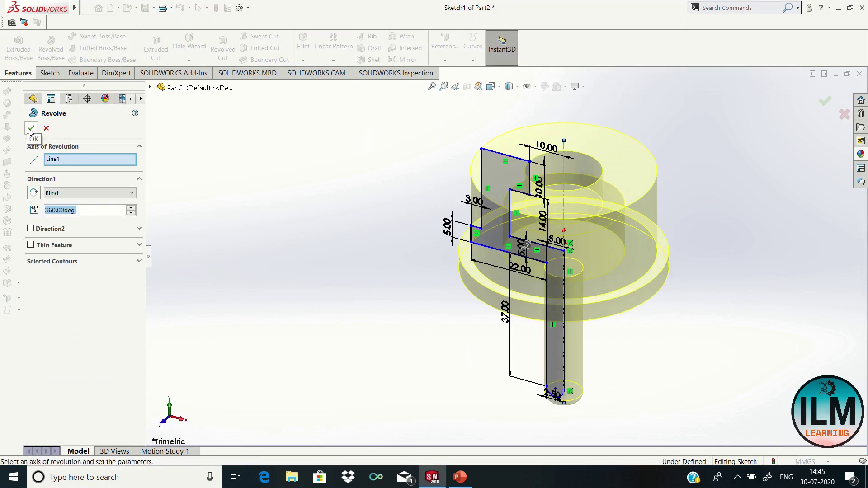
click(30, 129)
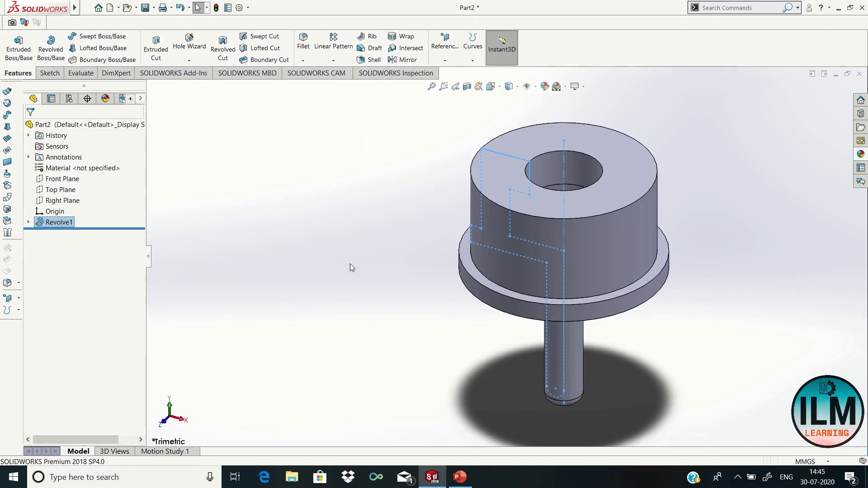
Step: Chamfer the edge where the body meets the flange by 2 mm
click(303, 60)
click(319, 83)
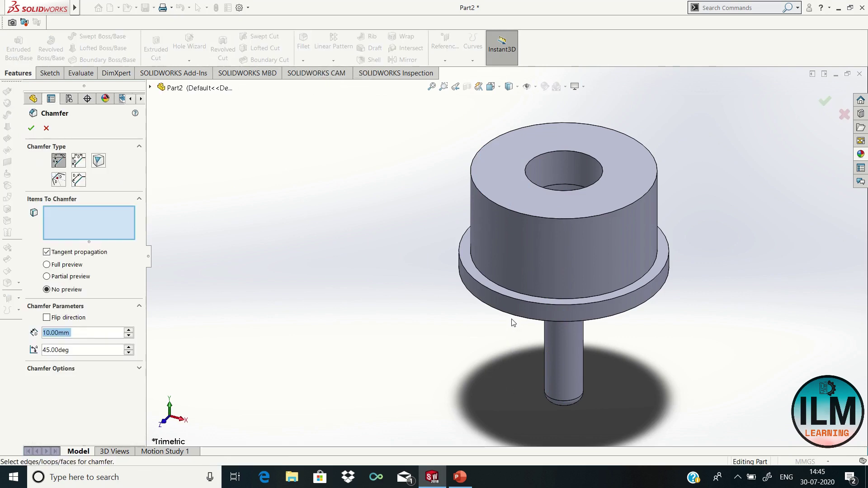
click(514, 319)
click(77, 333)
text(2)
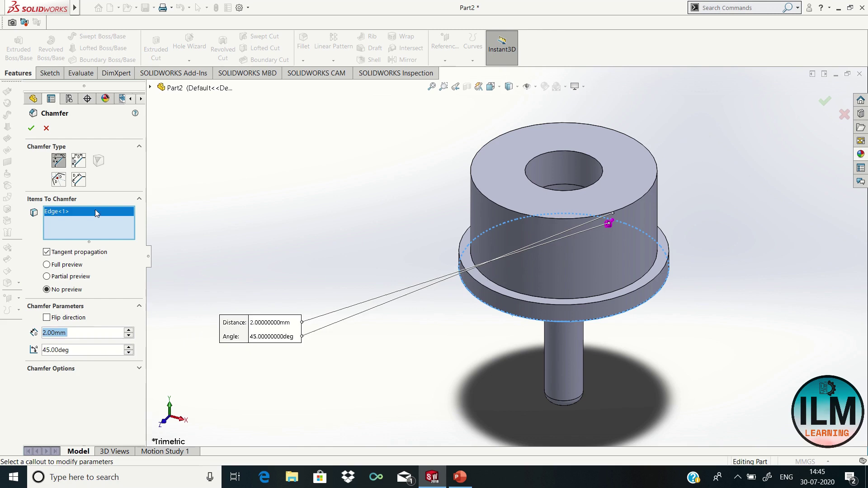
click(32, 127)
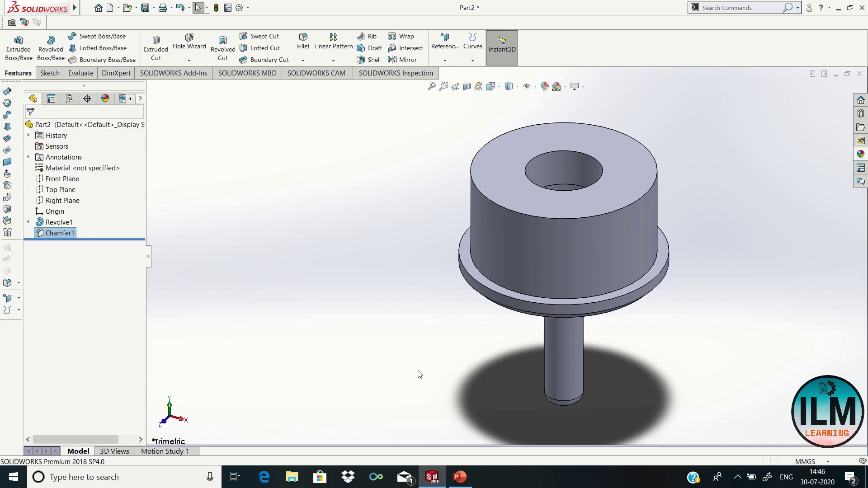
Step: Orbit the part to view its underside
right_click(440, 356)
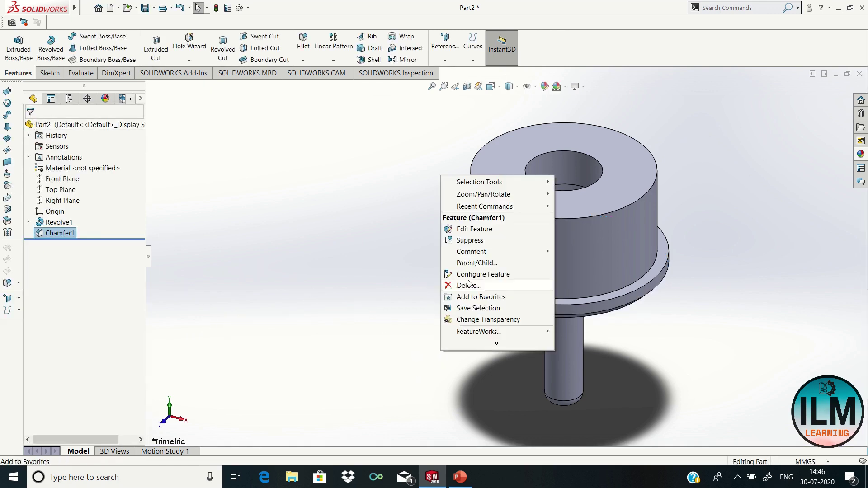
click(327, 278)
right_click(328, 279)
click(352, 320)
mouse_move(453, 327)
mouse_down()
mouse_move(495, 221)
mouse_move(403, 294)
mouse_move(386, 235)
mouse_move(633, 339)
mouse_move(760, 219)
mouse_up()
Step: Start a sketch on the Front Plane with a vertical centerline through the origin
click(51, 179)
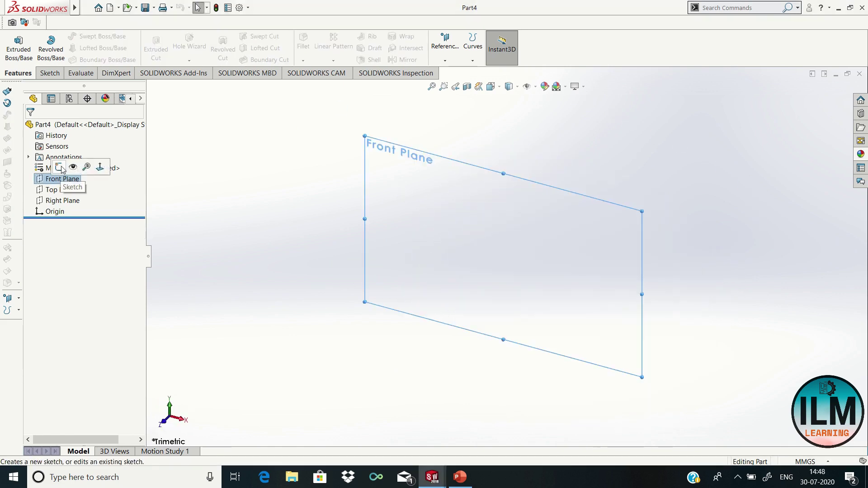
click(94, 36)
click(106, 64)
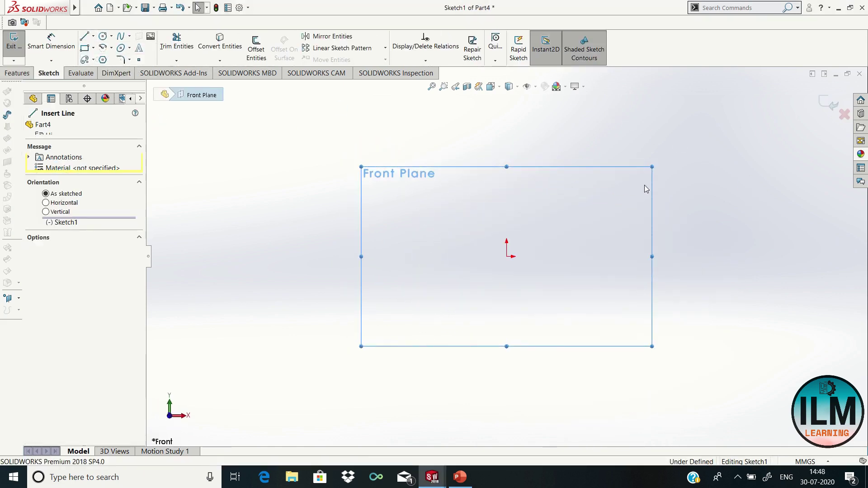
click(506, 132)
click(506, 404)
right_click(506, 404)
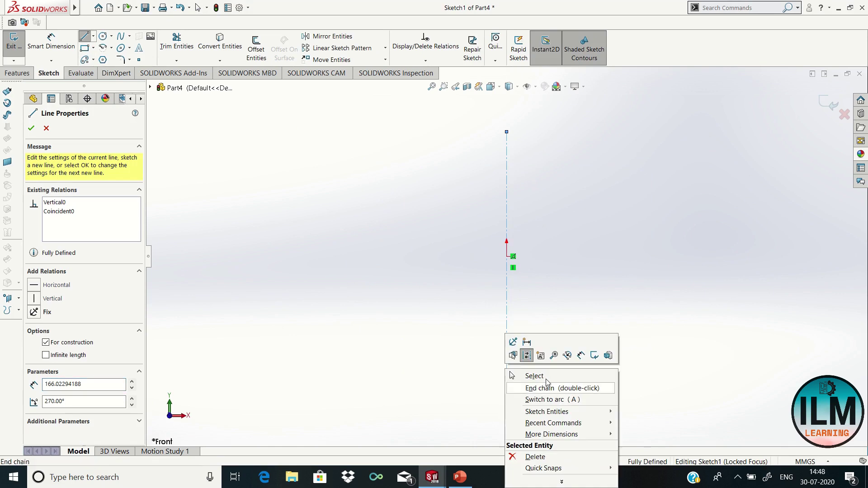
click(534, 376)
Step: Draw the profile's right edge, upper steps and long top edge left of the centerline
click(84, 37)
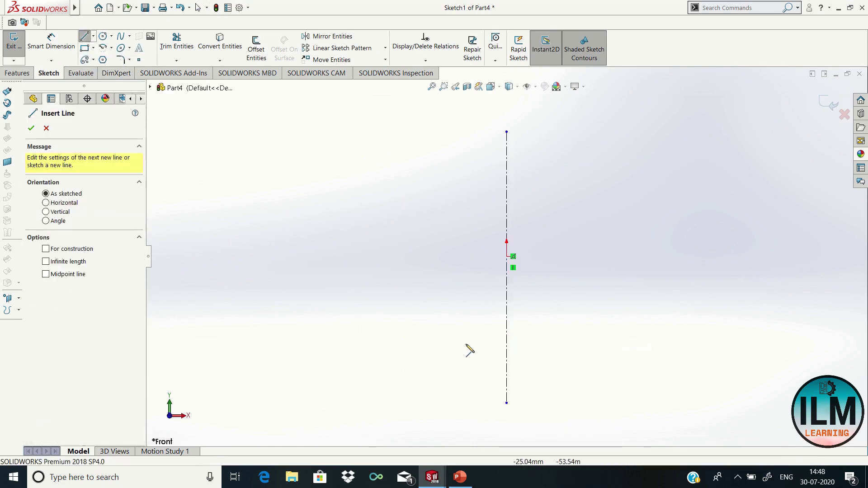
click(480, 360)
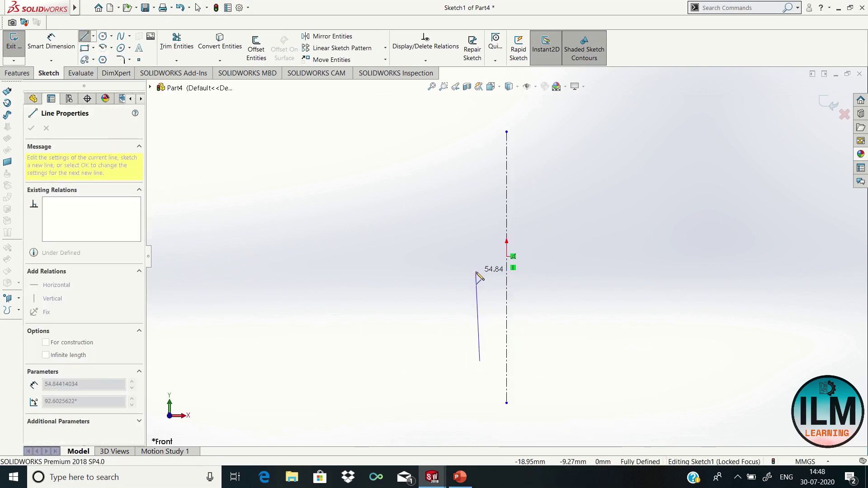
click(479, 280)
click(461, 280)
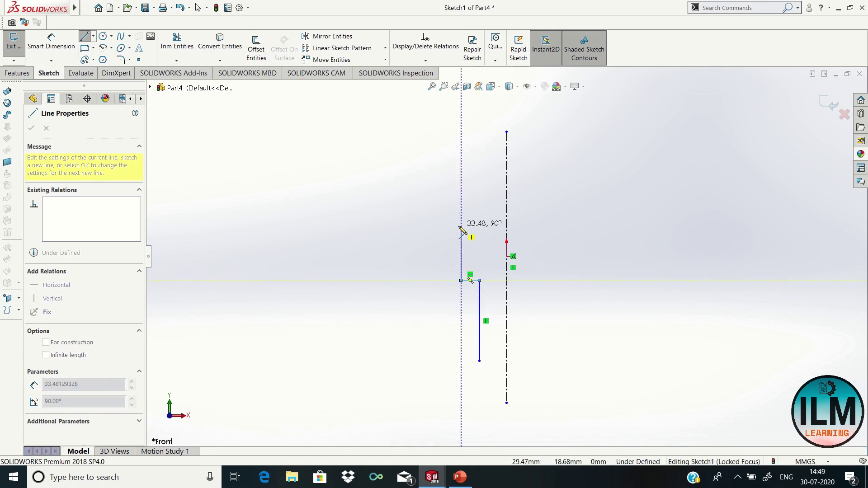
click(461, 223)
click(435, 222)
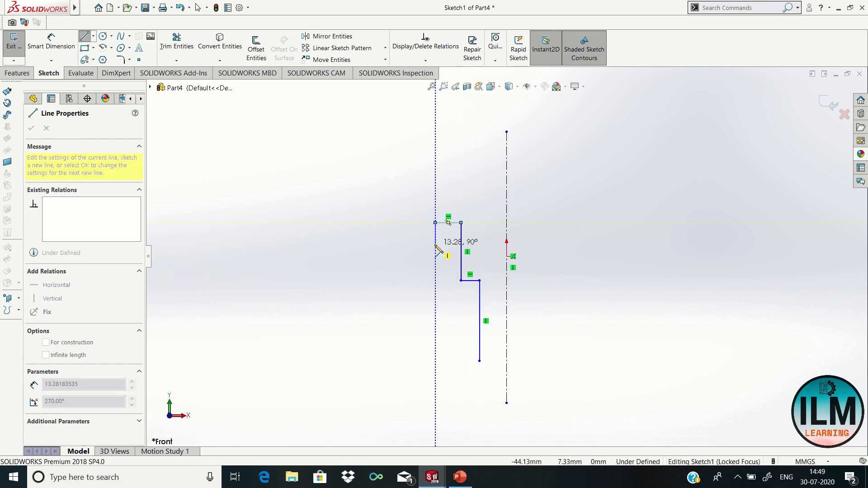
click(435, 252)
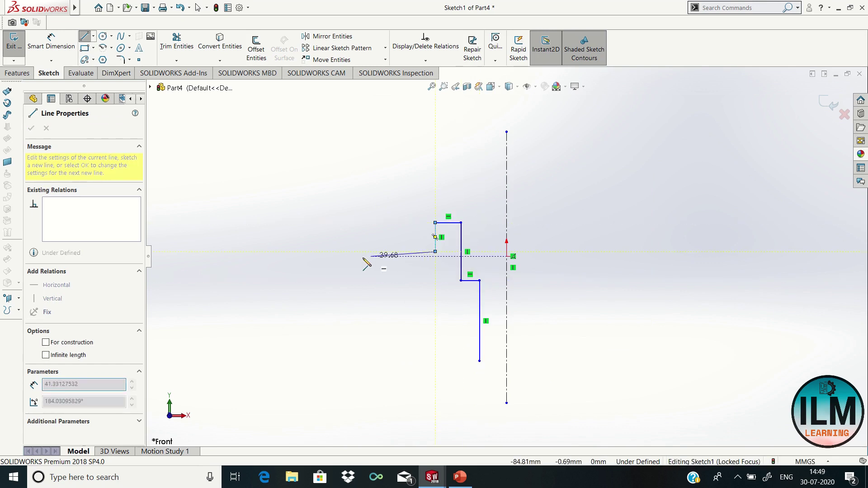
click(326, 251)
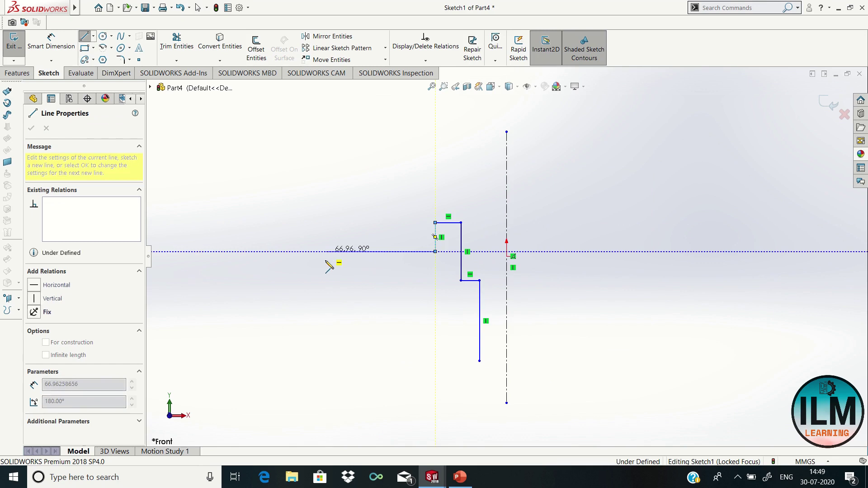
Step: Complete the closed profile with the left end, bottom step and tapered diagonal edge
click(326, 297)
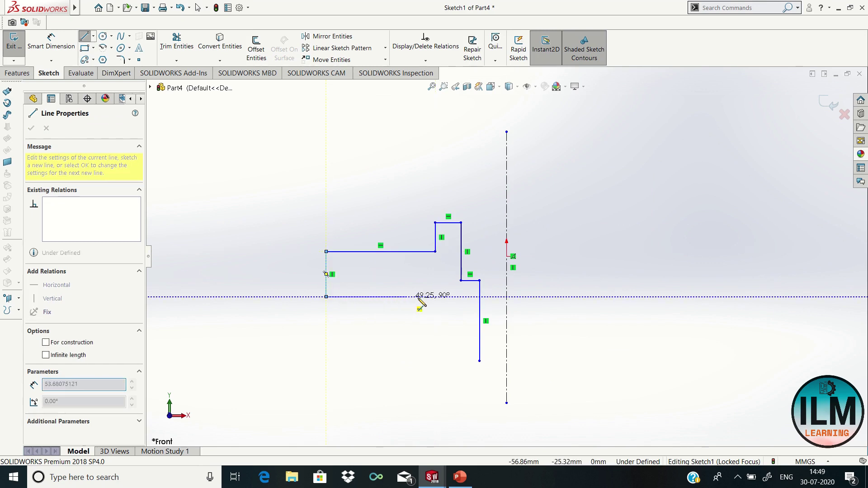
click(406, 297)
click(406, 312)
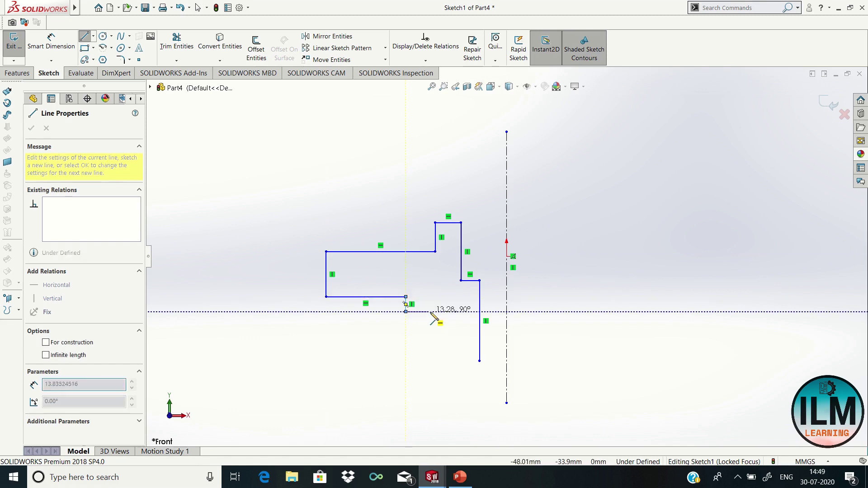
click(431, 312)
click(461, 360)
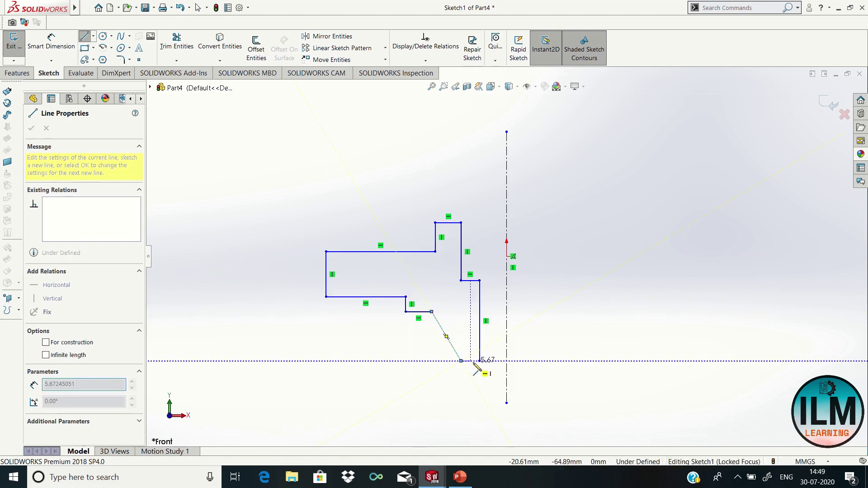
click(479, 361)
right_click(560, 361)
click(574, 363)
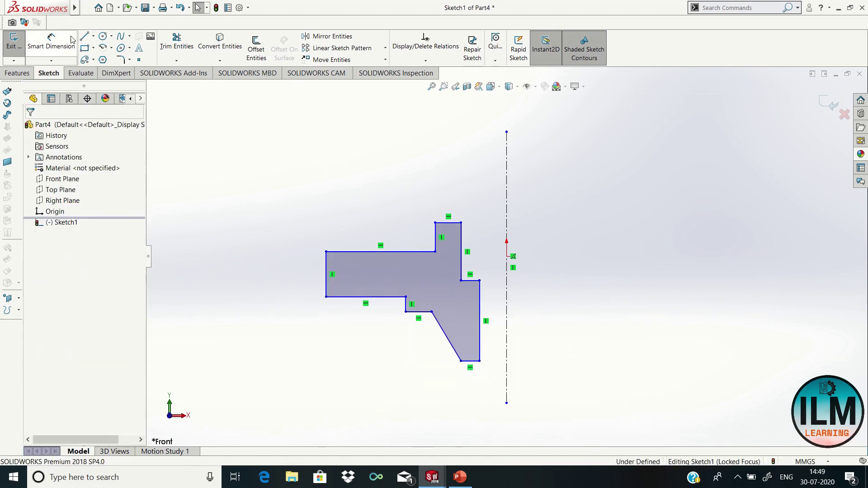
Step: Dimension the right vertical edge 10 mm and the inner edge 15 mm from the centerline
click(480, 348)
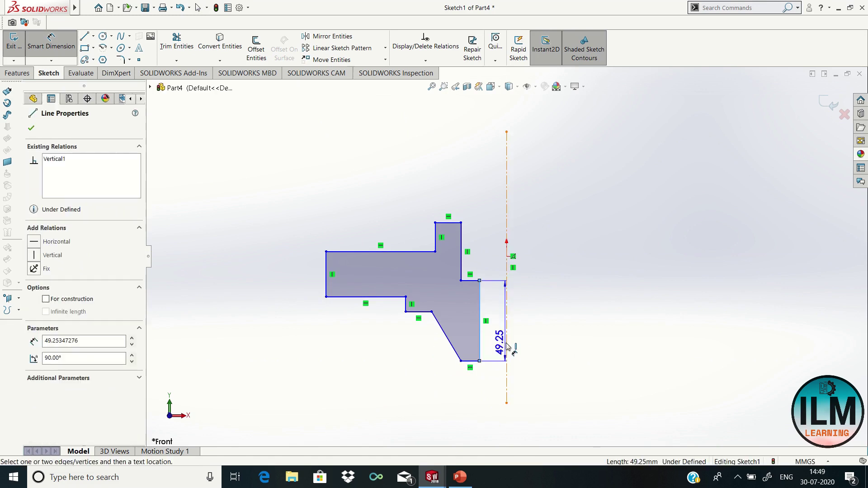
click(494, 347)
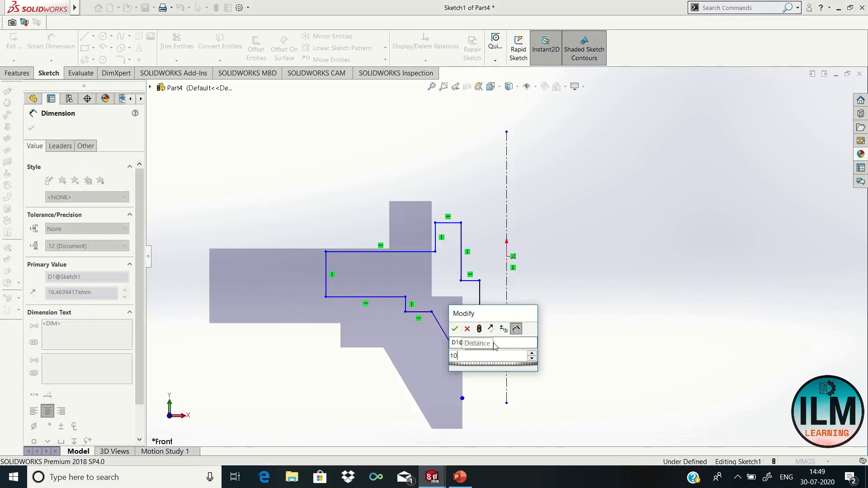
text(10)
key(Return)
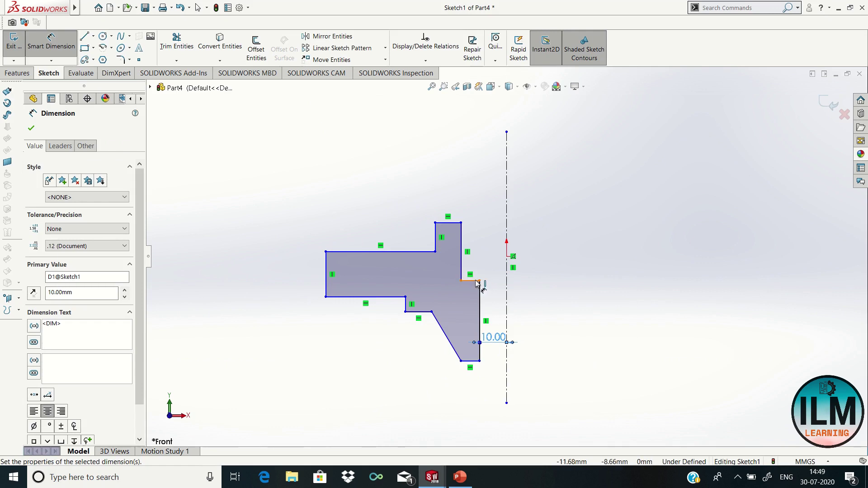
click(462, 260)
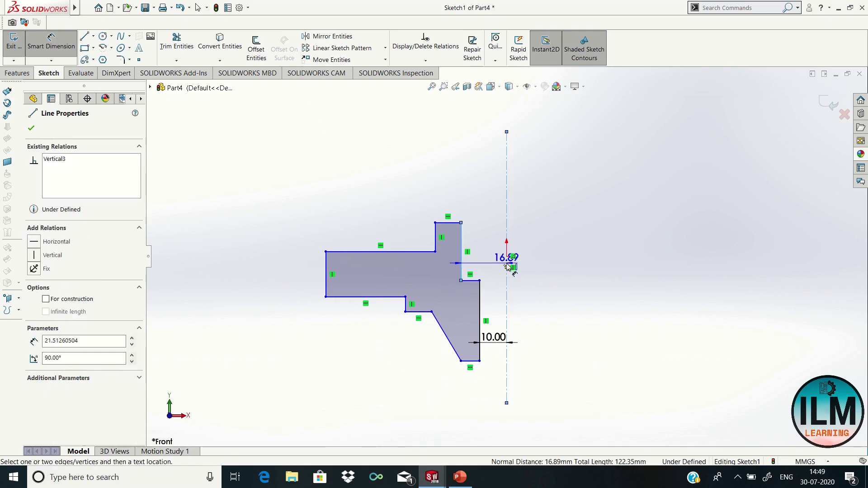
click(492, 266)
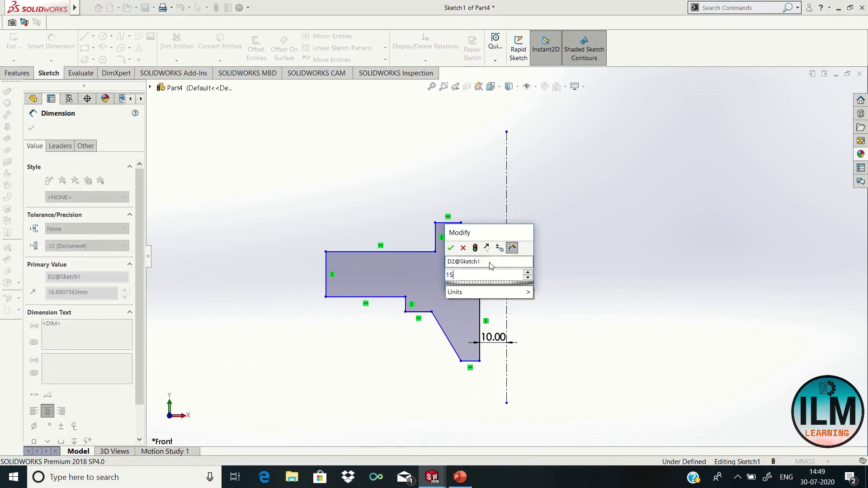
text(15)
key(Return)
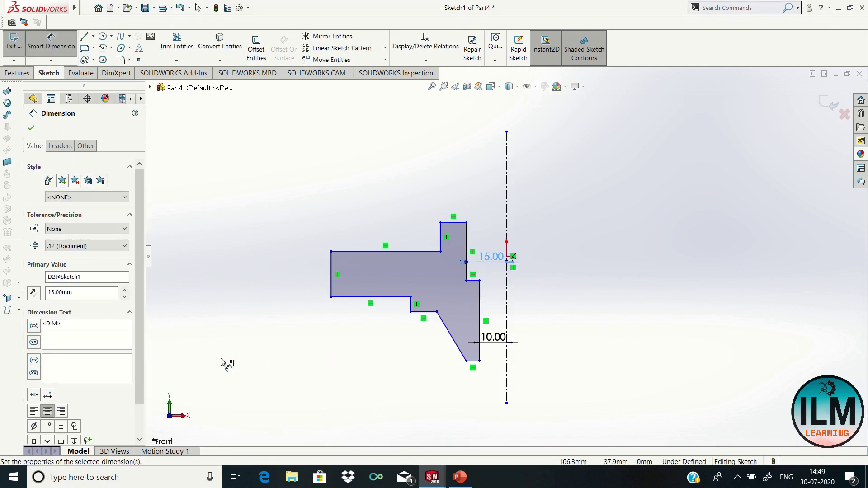
Step: Set the top width to 7 mm and the step height to 25 mm
click(456, 223)
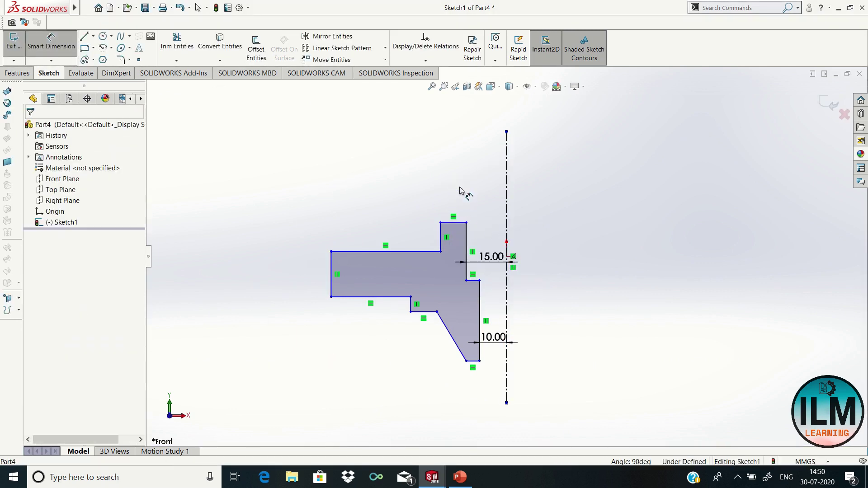
click(456, 183)
text(7)
key(Return)
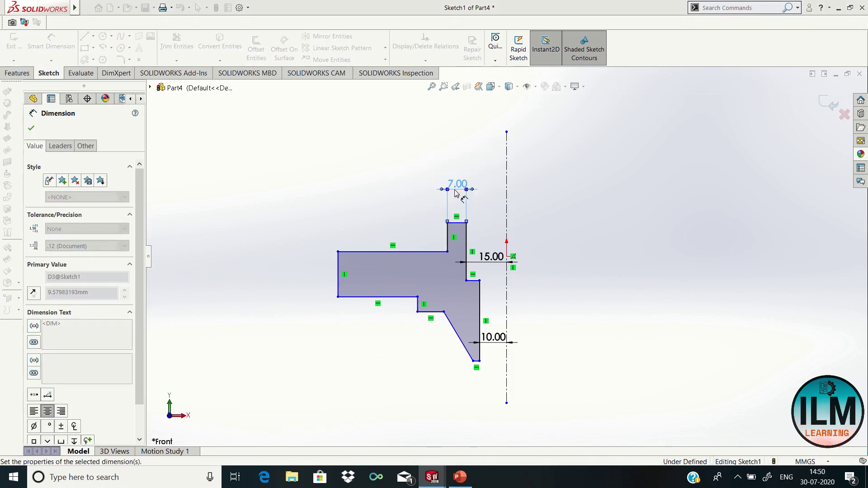
click(448, 238)
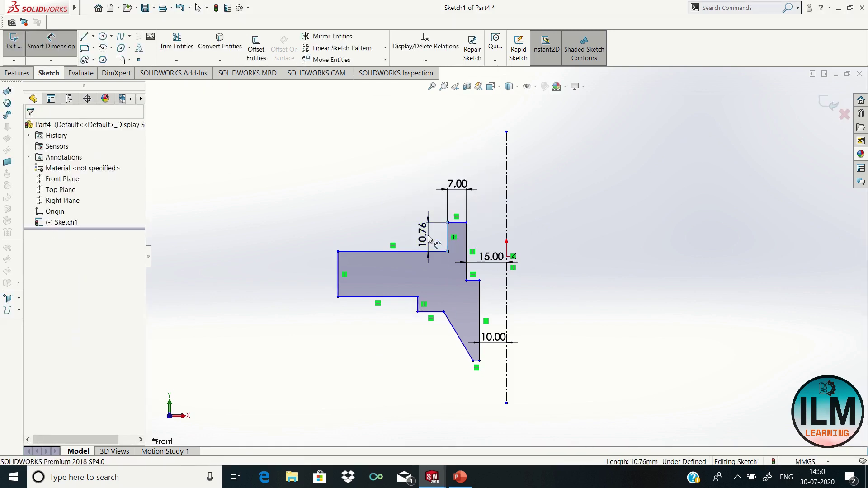
click(429, 238)
text(25.00mm)
key(Return)
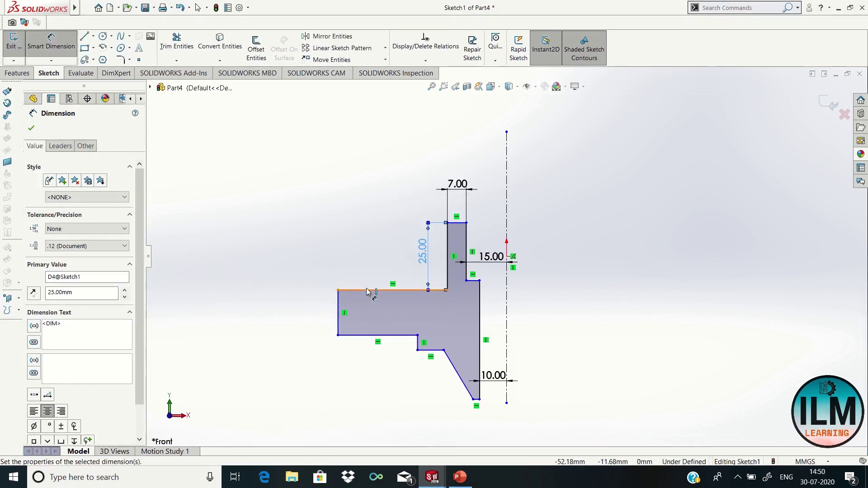
Step: Set the left end height to 16 mm; try a 46 bottom length, then undo it
click(338, 316)
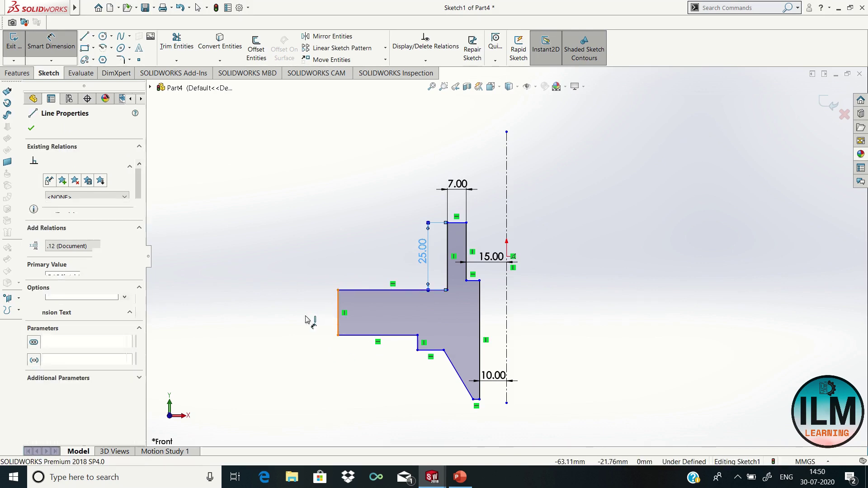
click(302, 316)
text(16)
key(Return)
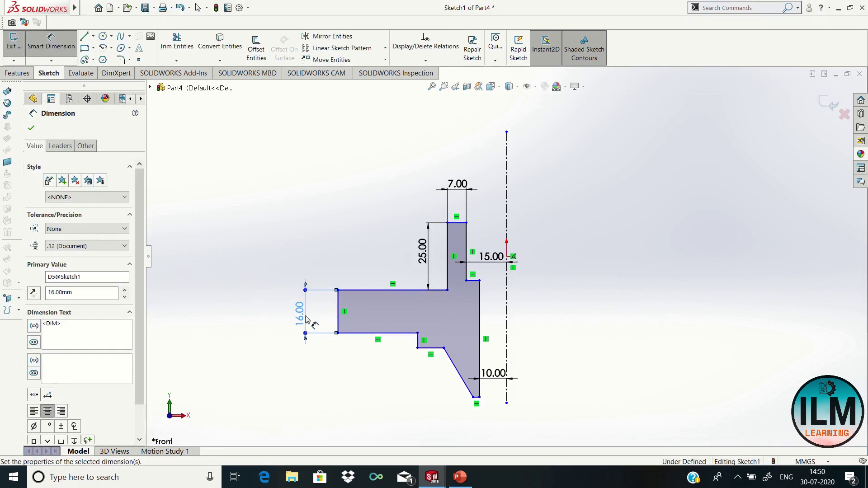
click(398, 337)
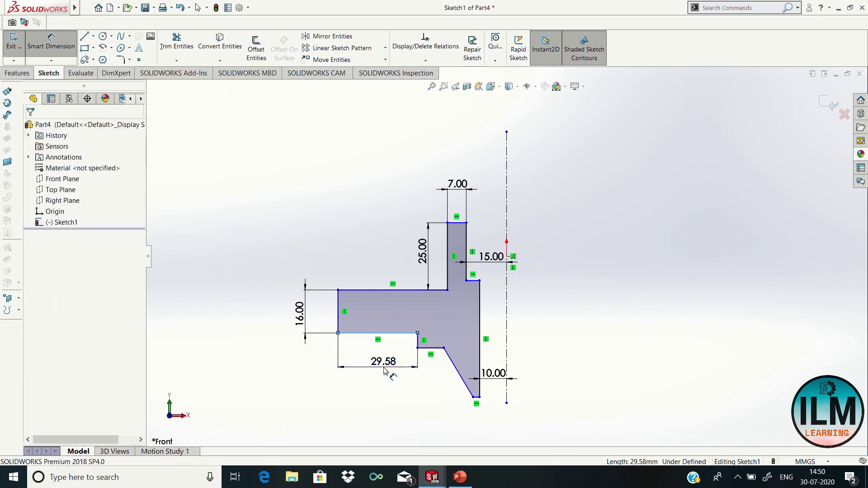
click(384, 369)
text(46)
key(Return)
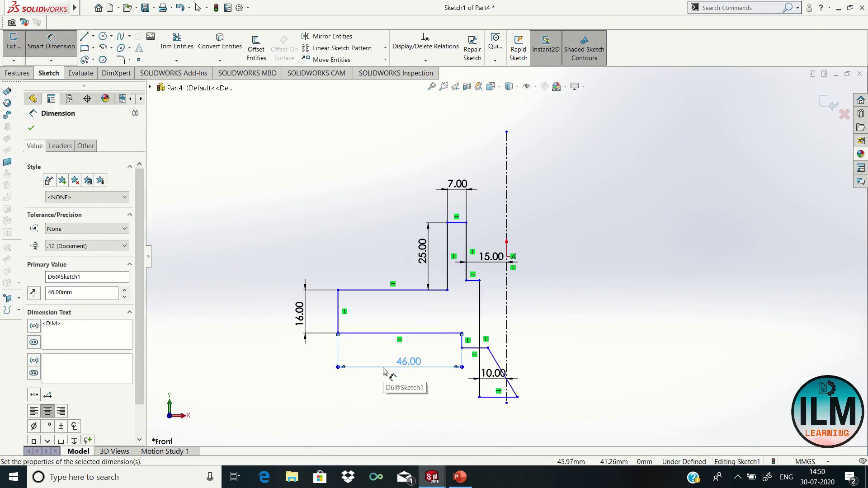
key(Escape)
key(ctrl+z)
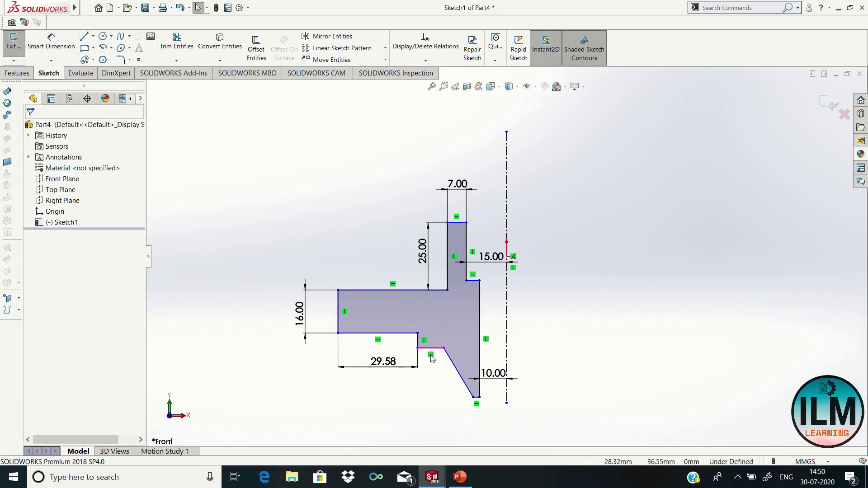
Step: Dimension the short step to 2 mm and the taper corner 22 mm from the centerline
click(417, 342)
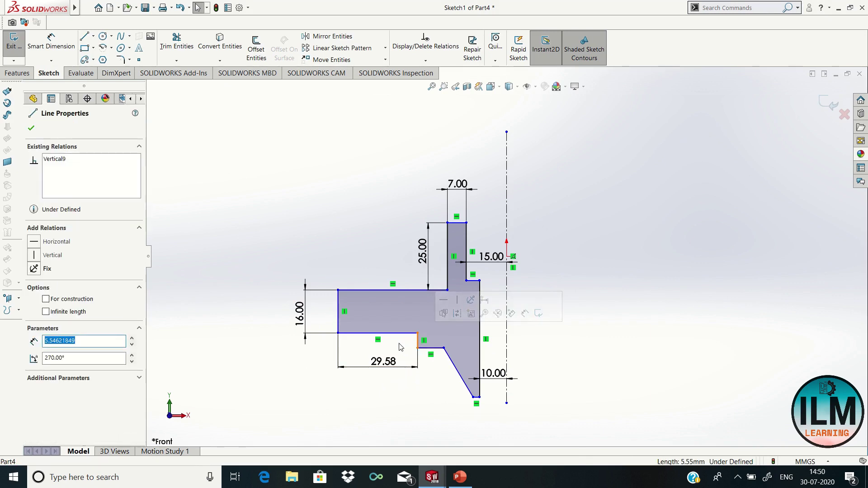
key(Escape)
key(d)
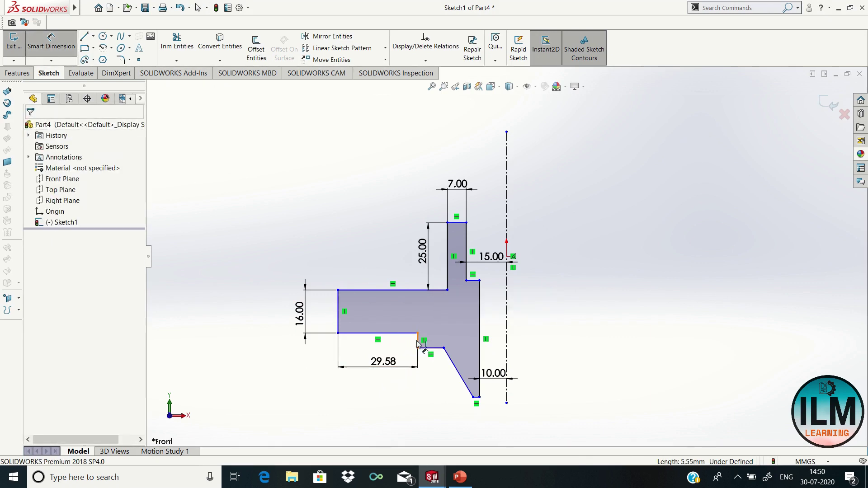
click(417, 343)
text(2)
key(Return)
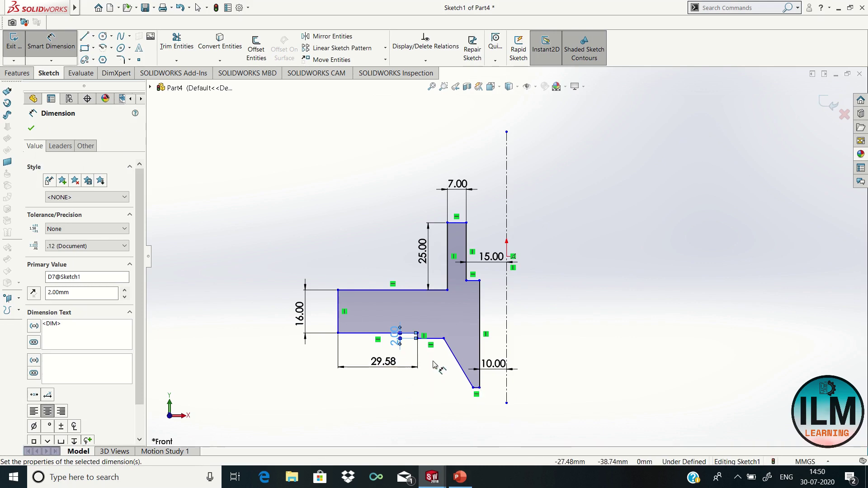
click(443, 338)
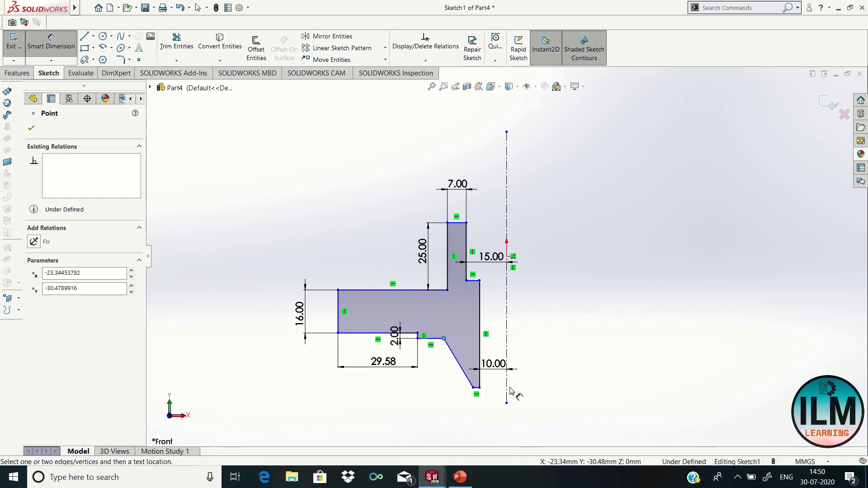
click(506, 389)
click(468, 416)
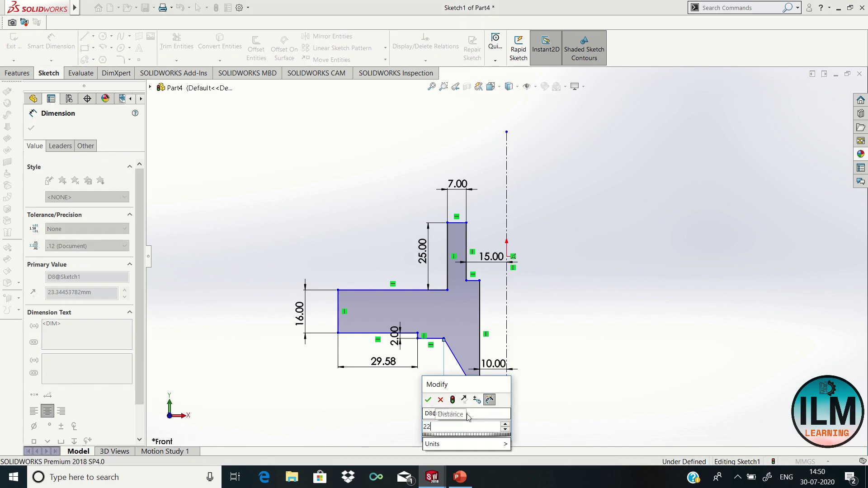
text(22)
key(Return)
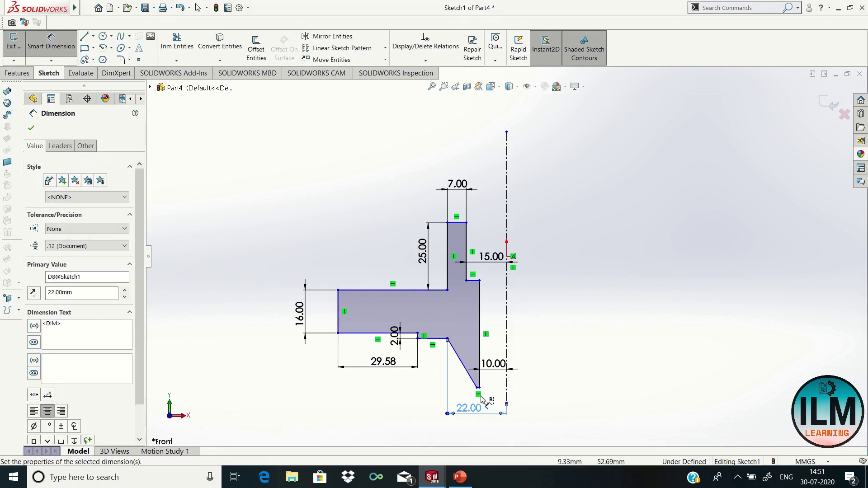
Step: Dimension the short bottom edge to a width of 10
scroll(479, 415, down, 5)
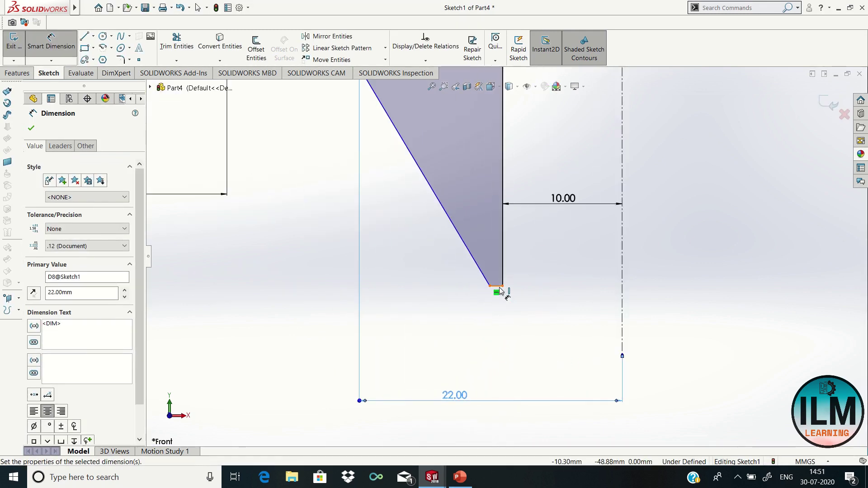
drag(497, 292, 499, 321)
click(497, 334)
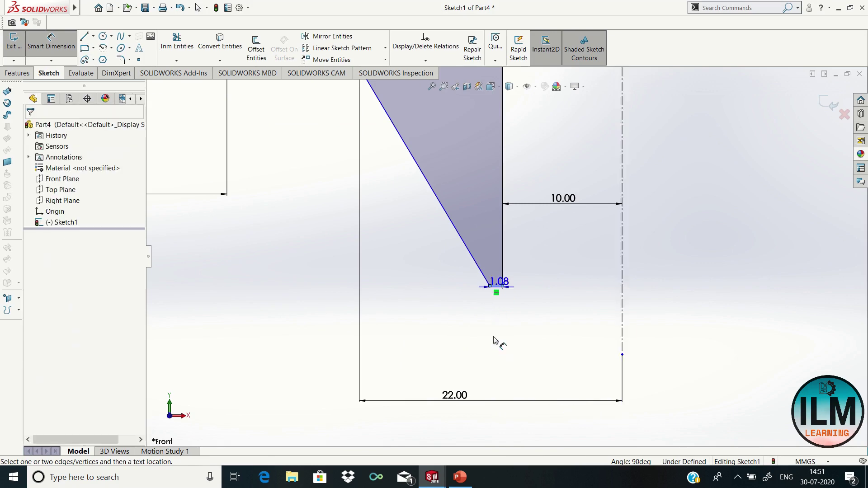
click(494, 351)
text(10)
key(Return)
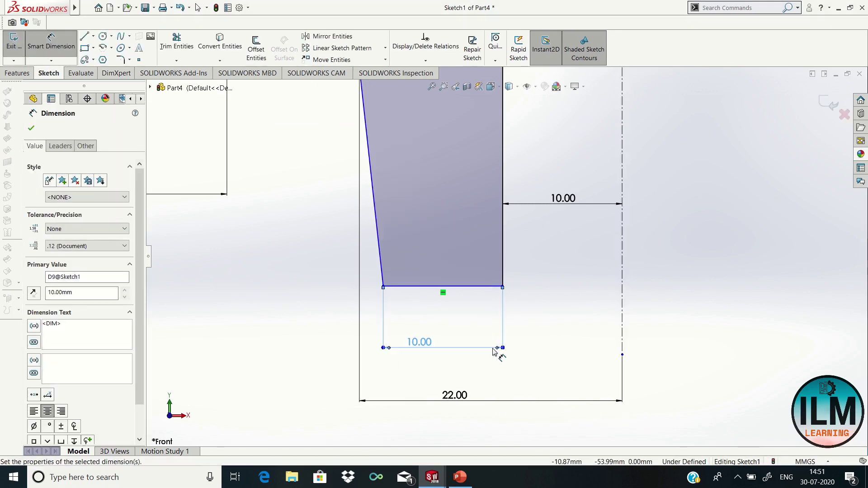
Step: Set the overall width from the leftmost edge to the centerline to 87
click(432, 87)
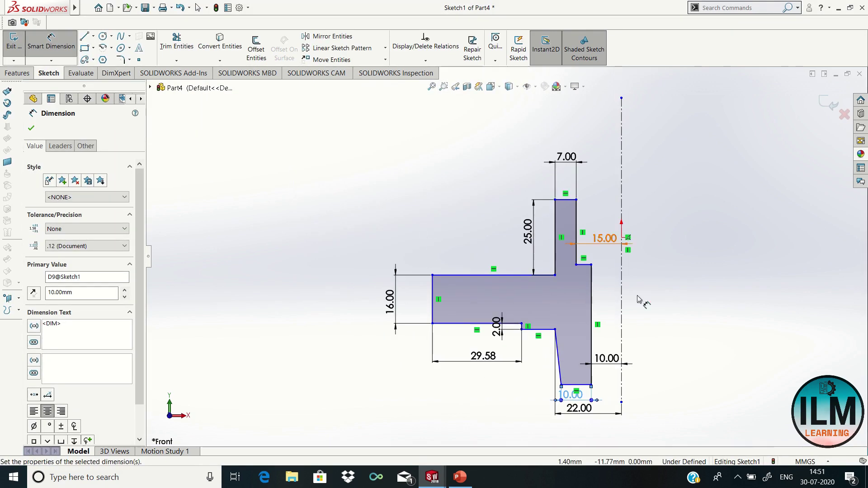
click(623, 304)
click(433, 287)
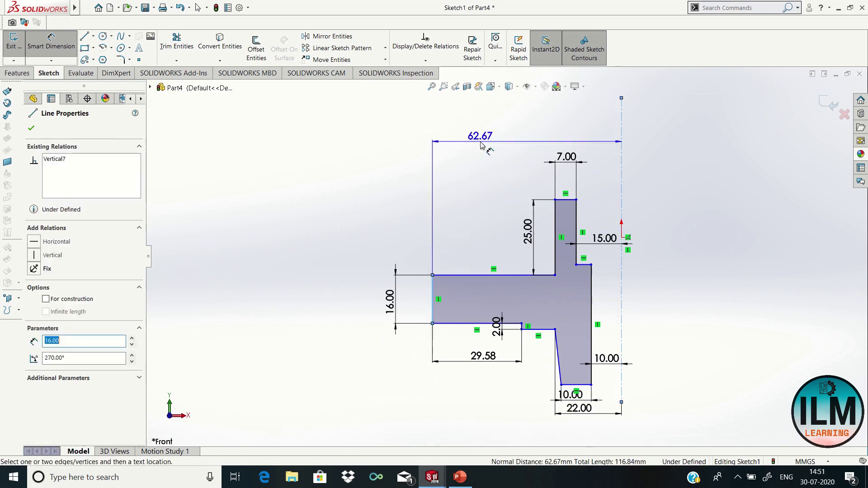
click(482, 145)
text(87)
key(Return)
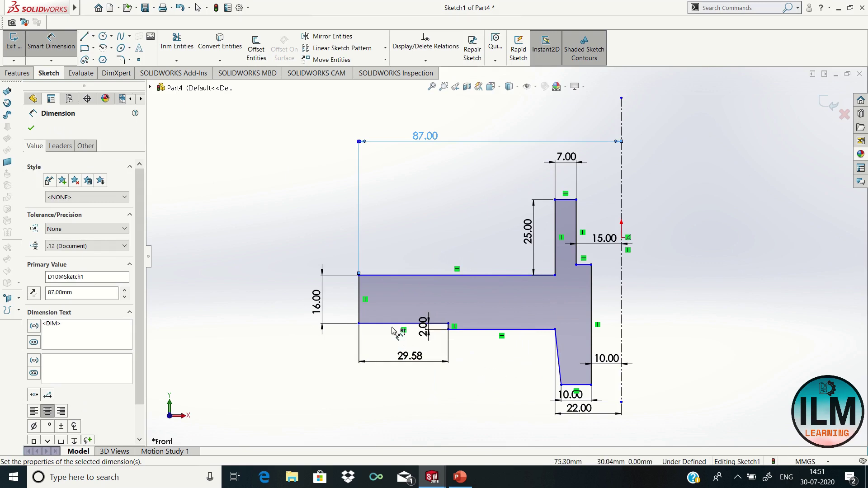
Step: Change the existing 29.58 lower step dimension to 46
click(385, 327)
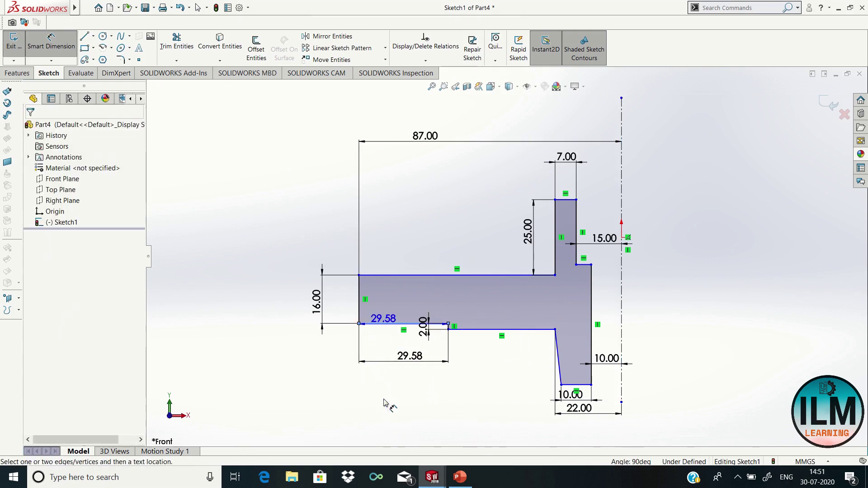
key(Escape)
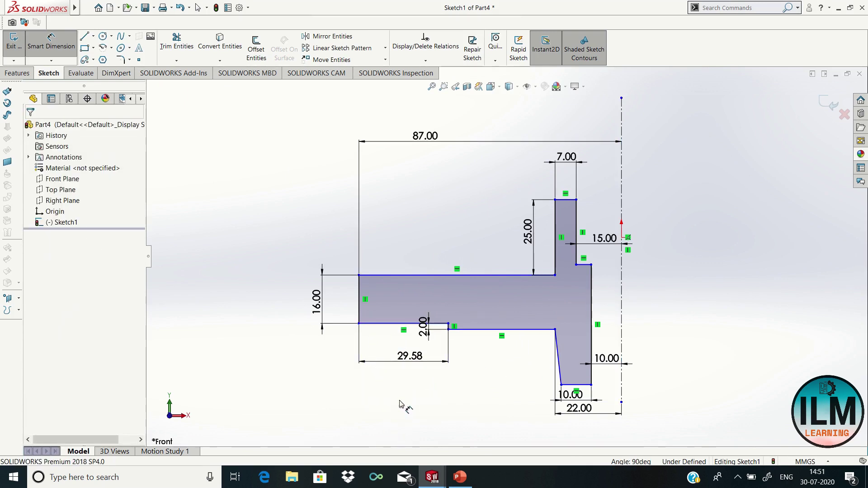
click(417, 359)
text(6)
key(Return)
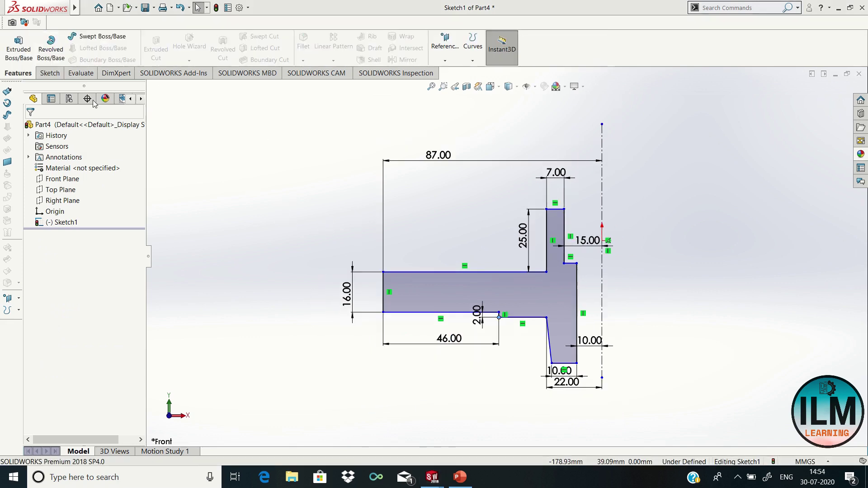
Step: Revolve the profile 360° about the centerline, then view the top face Normal To
click(50, 43)
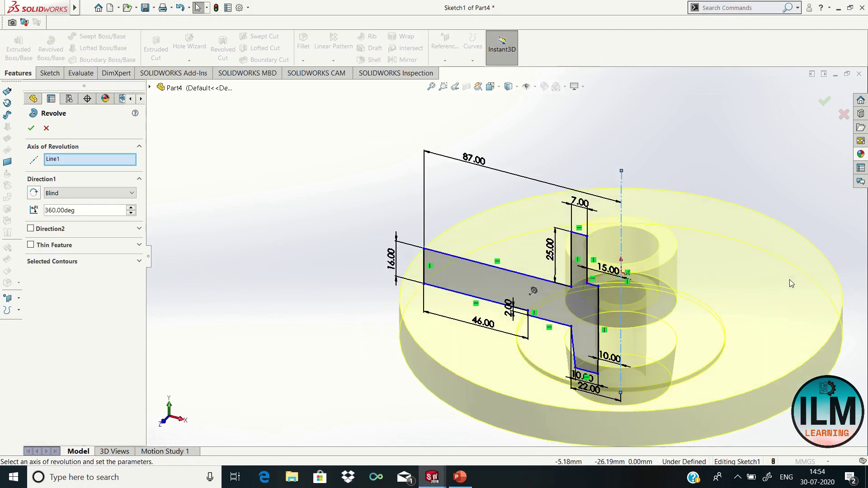
click(29, 130)
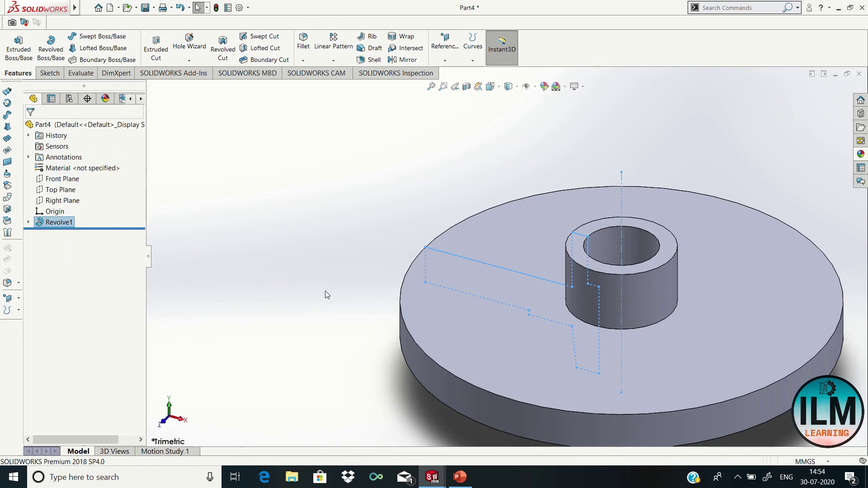
right_click(506, 265)
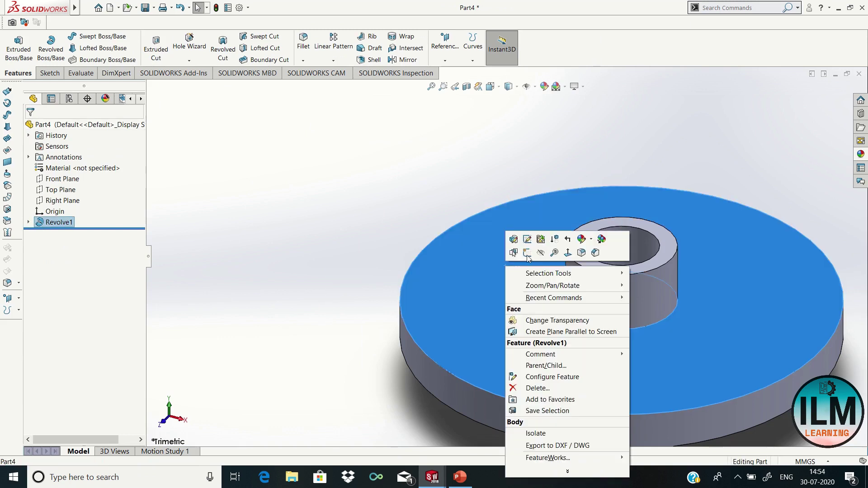
click(568, 253)
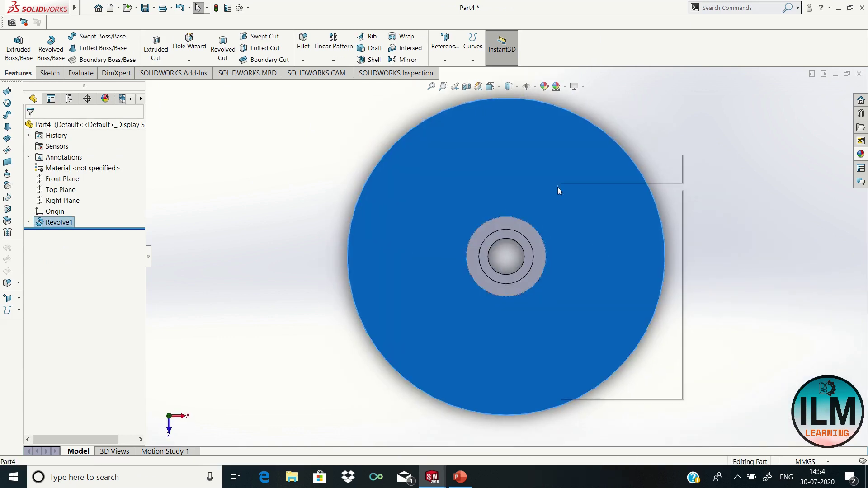
Step: Start a sketch on the top face with a horizontal construction centerline across the disc
click(577, 175)
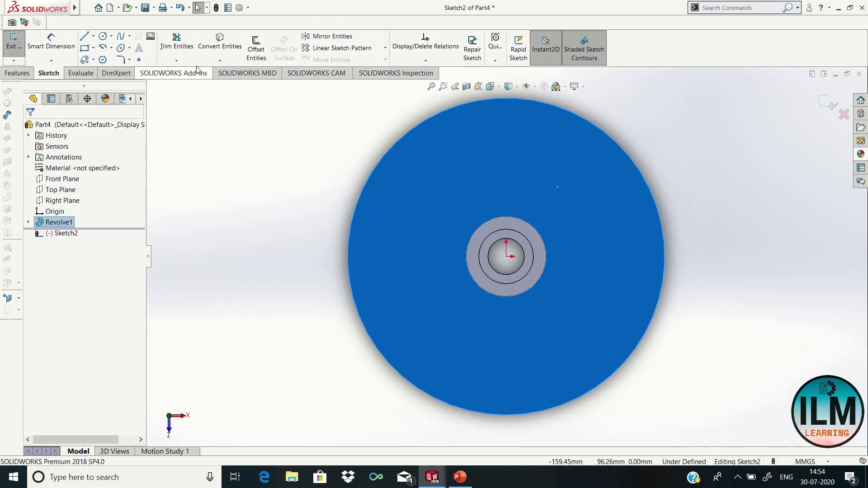
click(93, 36)
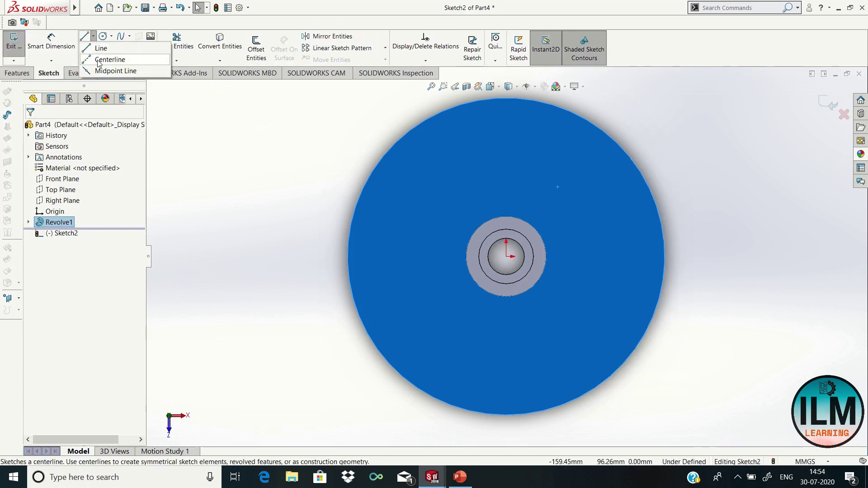
click(109, 59)
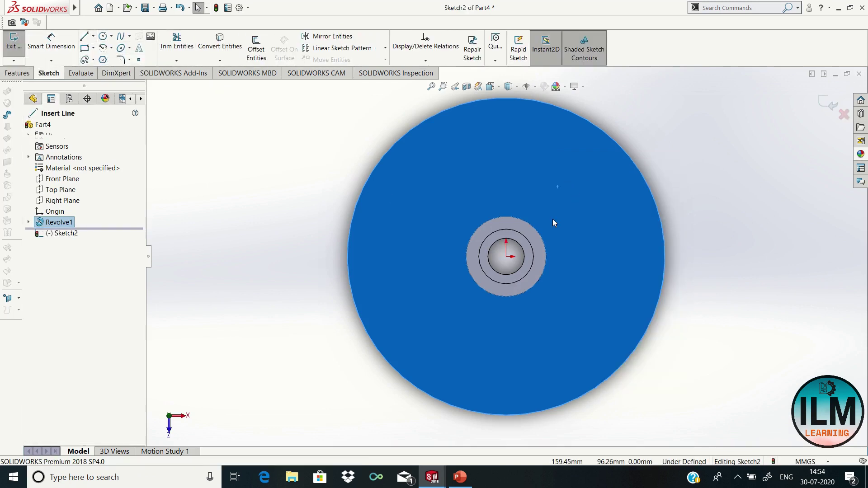
click(415, 257)
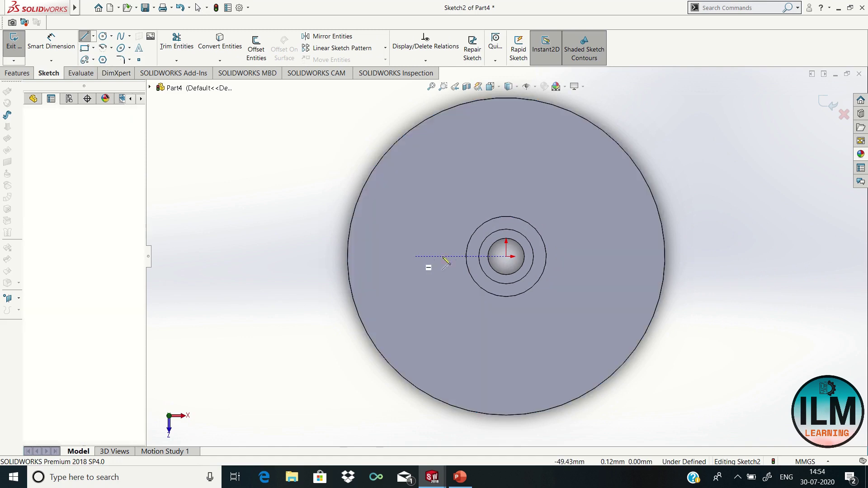
click(720, 257)
right_click(722, 258)
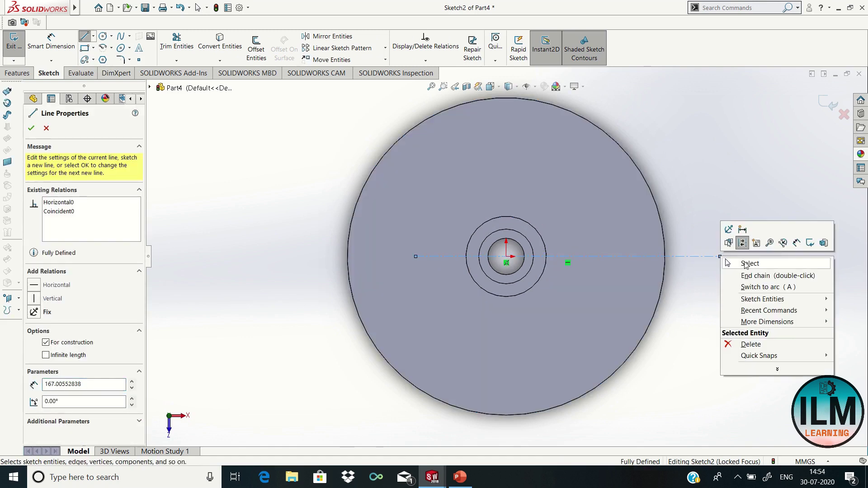
click(744, 265)
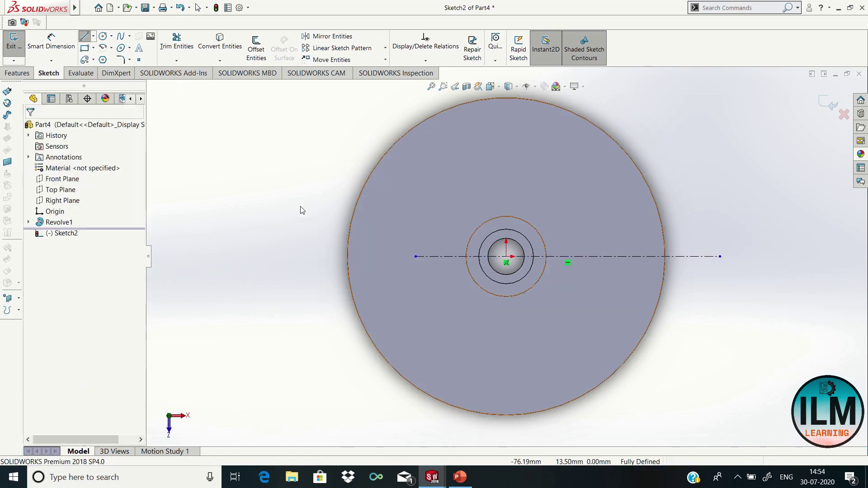
Step: Draw a circle centred on the centerline and dimension it Ø16 mm
click(104, 37)
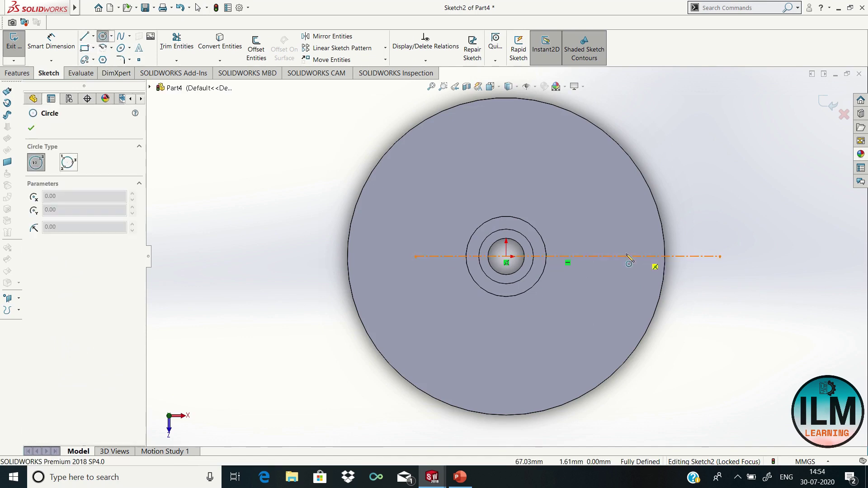
click(610, 257)
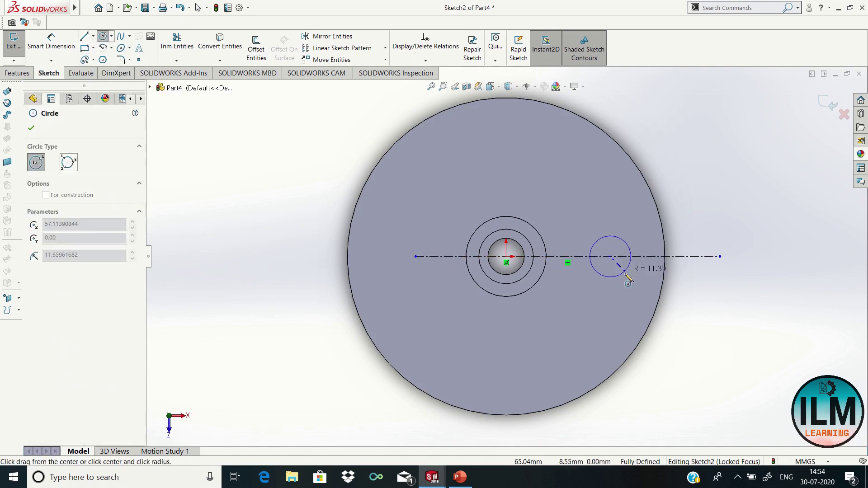
click(626, 275)
right_click(627, 274)
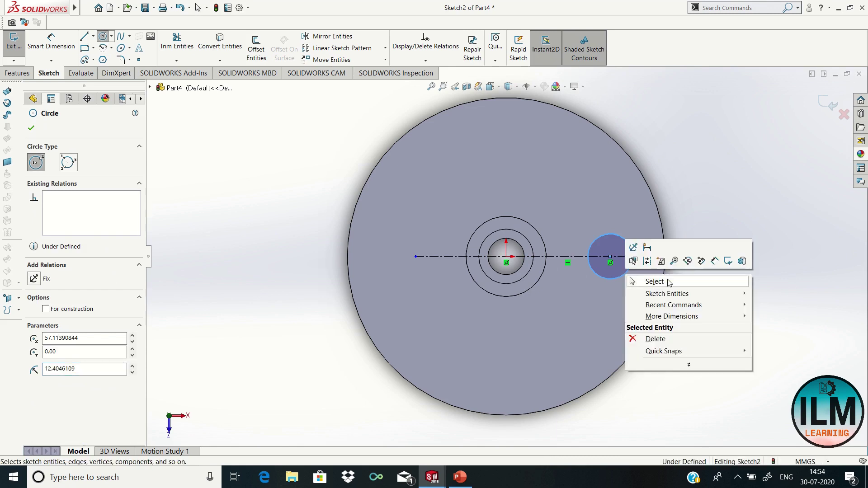
click(647, 281)
click(56, 49)
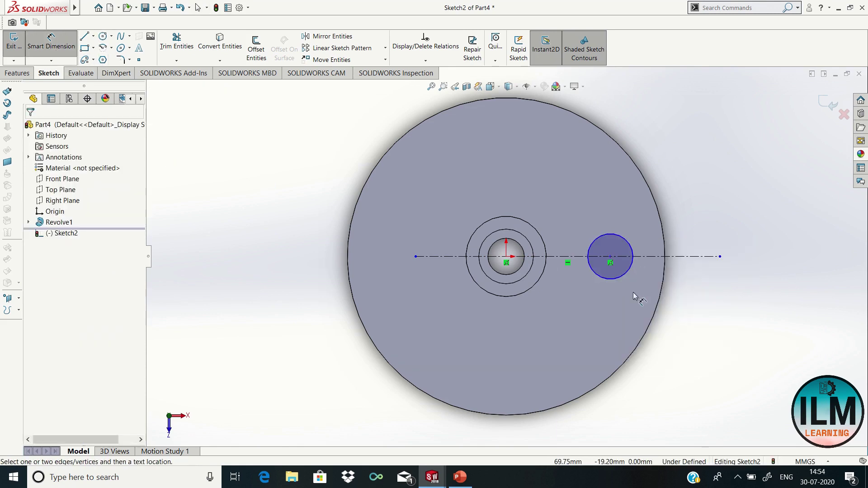
click(629, 275)
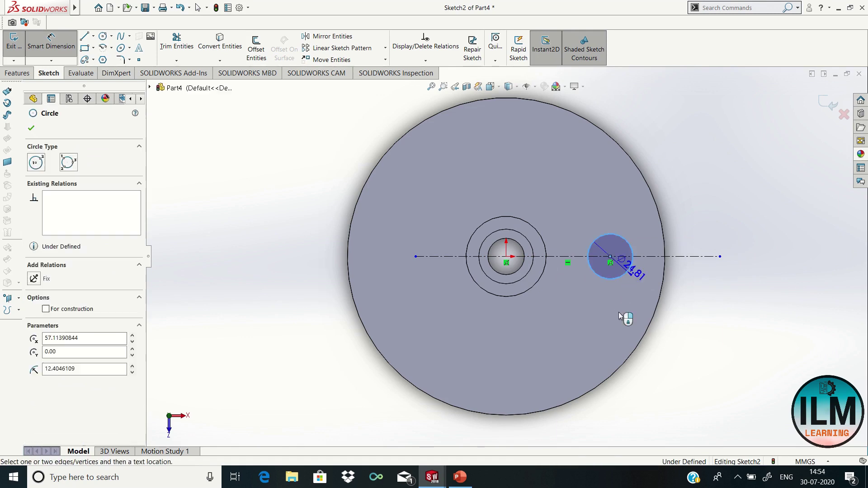
click(620, 320)
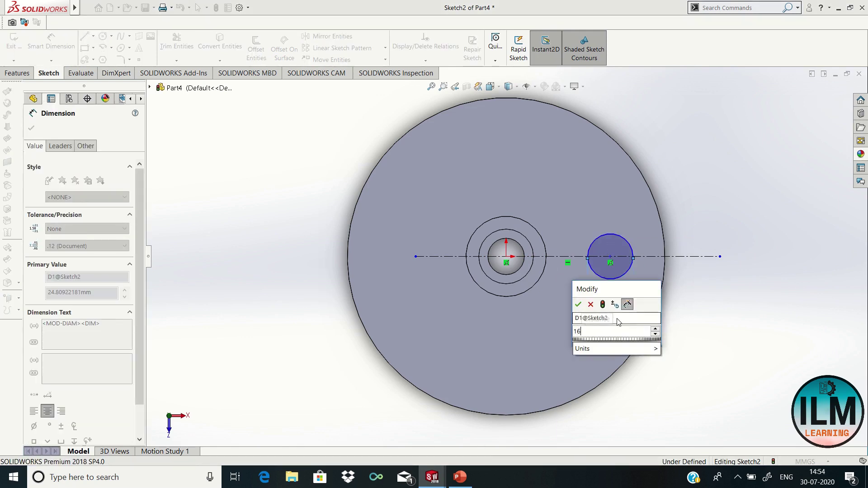
text(16)
key(Return)
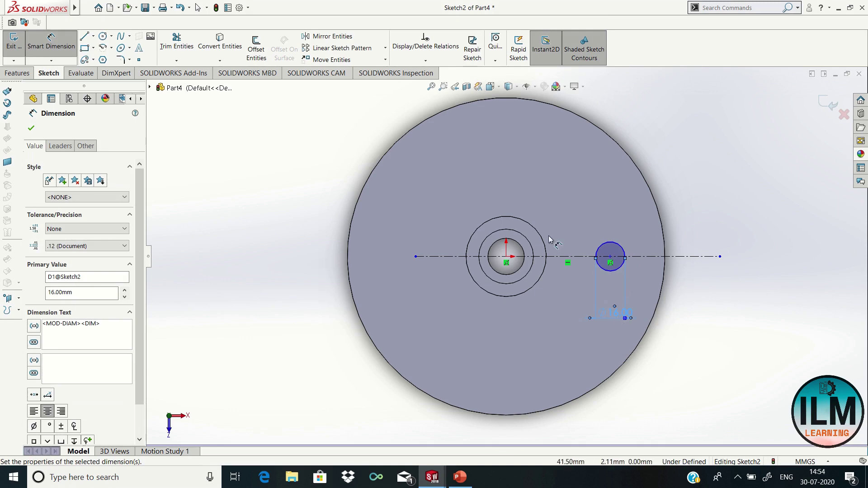
Step: Place the circle's centre 67 mm from the origin
click(507, 258)
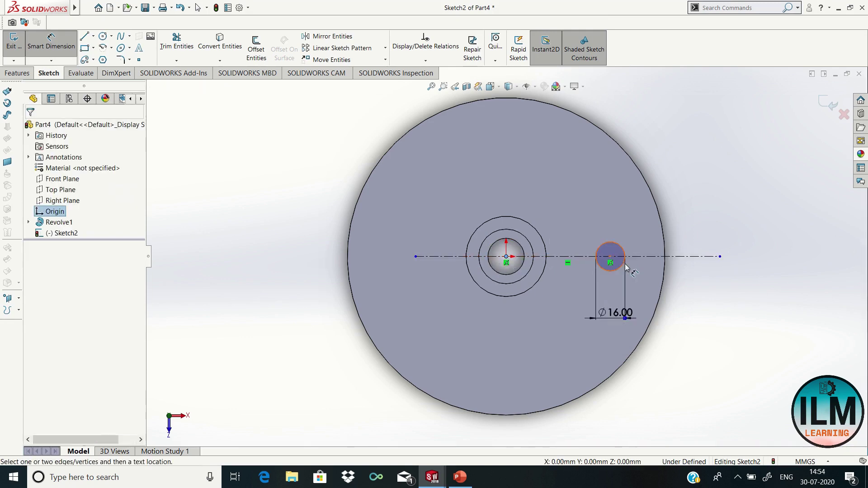
click(610, 257)
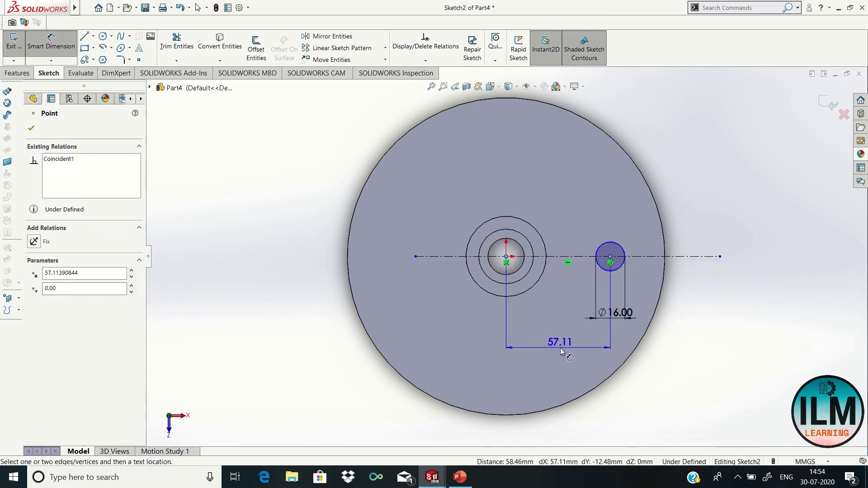
click(560, 348)
text(5)
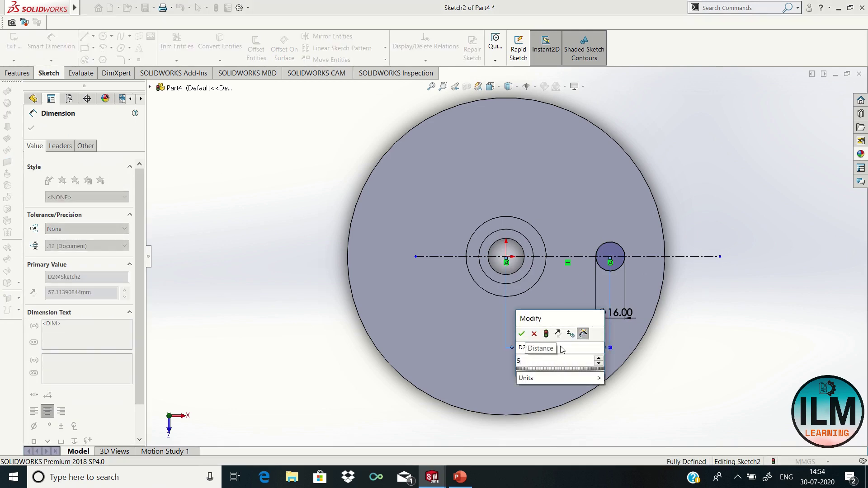
key(BackSpace)
text(67)
key(Return)
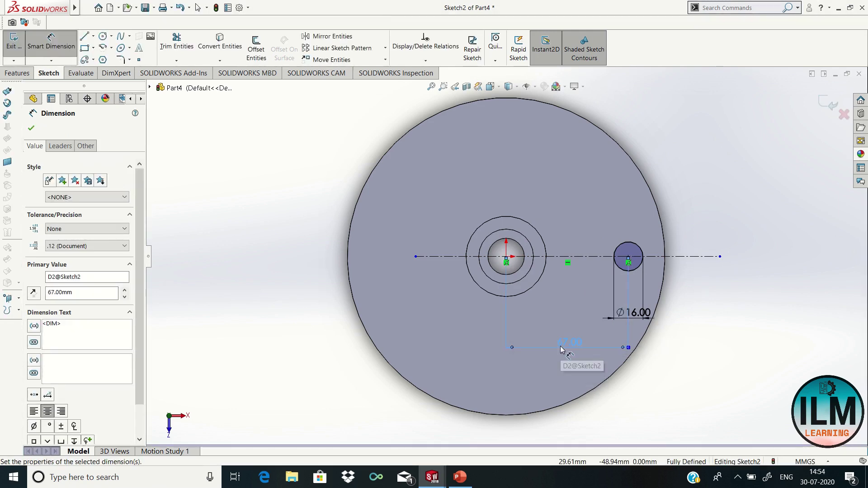
click(729, 180)
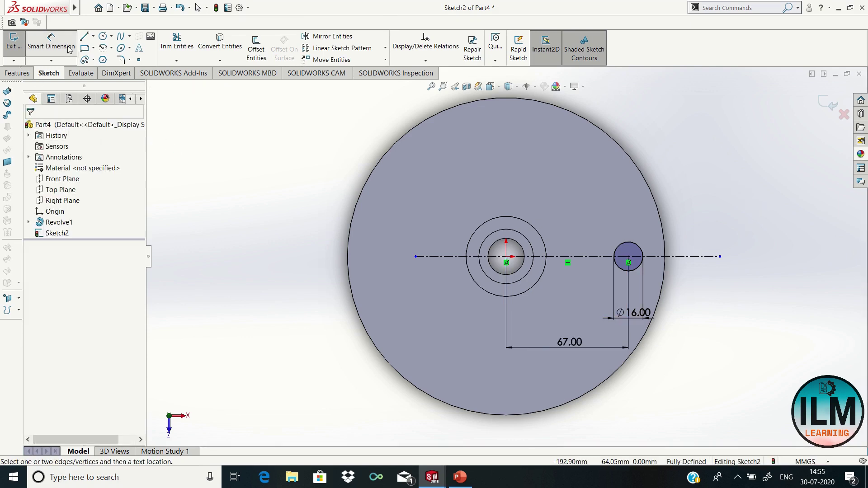
Step: Extrude-cut the Ø16 circle blind 20 mm deep into the disc
click(18, 73)
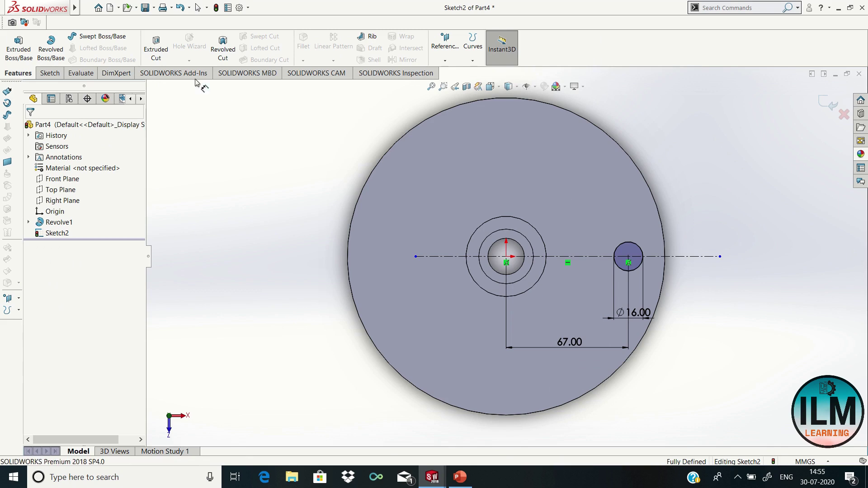
click(160, 55)
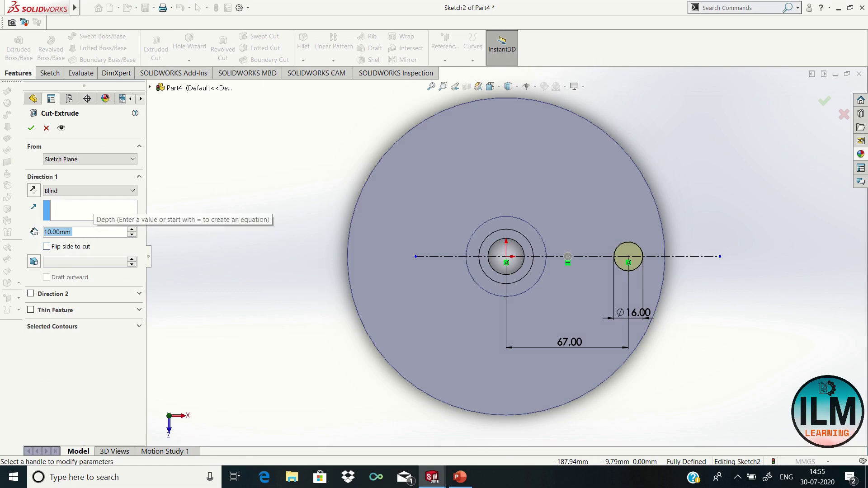
text(20)
key(Return)
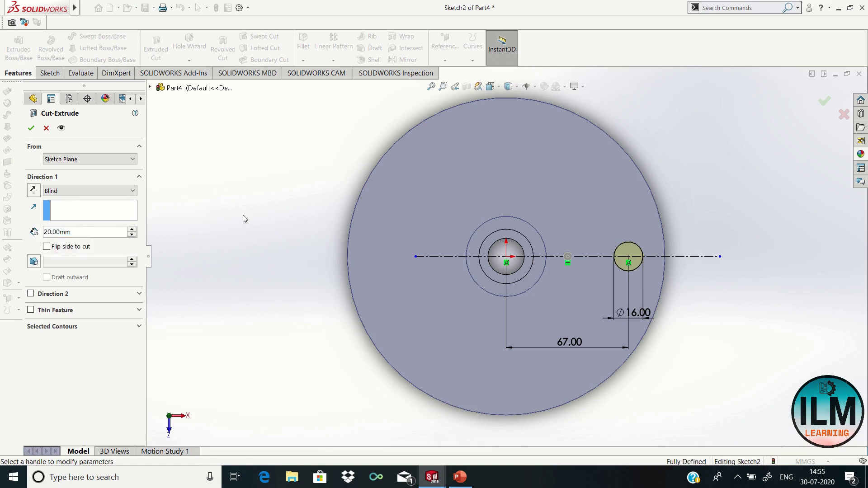
click(31, 130)
Step: Orbit the disc into an angled 3D view
click(257, 240)
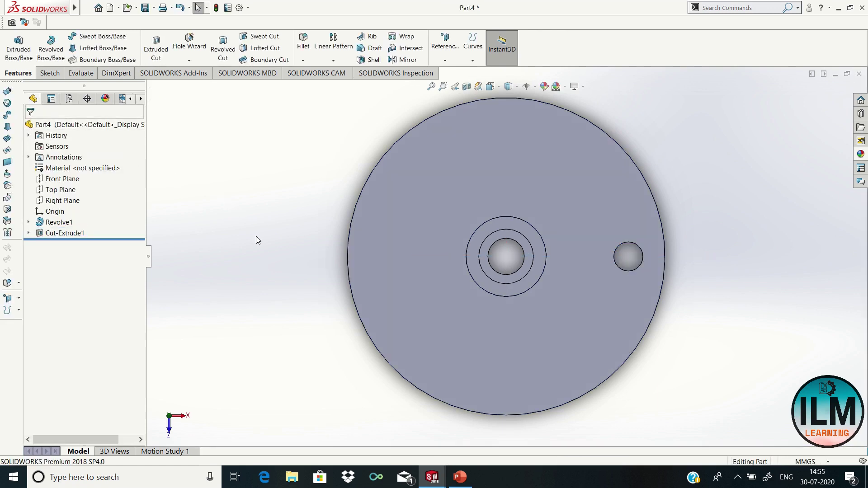
right_click(760, 344)
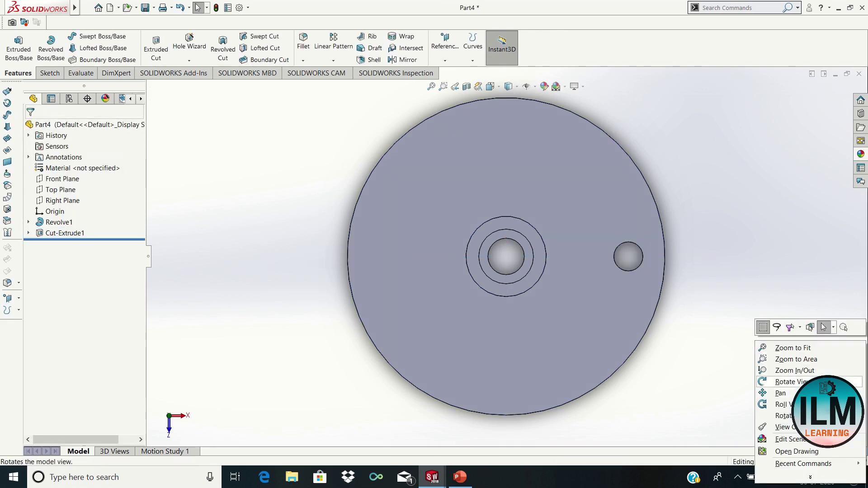
click(789, 382)
mouse_move(665, 374)
mouse_down()
mouse_move(535, 234)
mouse_move(603, 266)
mouse_up()
right_click(699, 284)
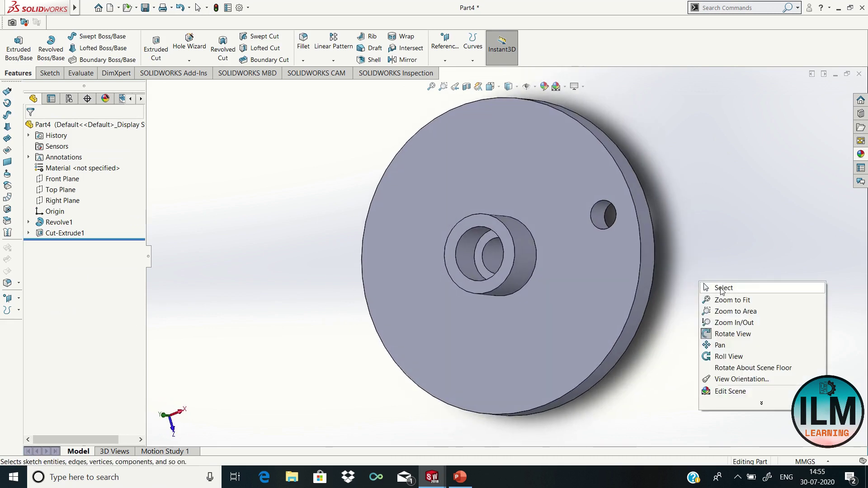
click(723, 290)
Step: Circular-pattern the hole cut 4 times around the central bore edge
click(339, 64)
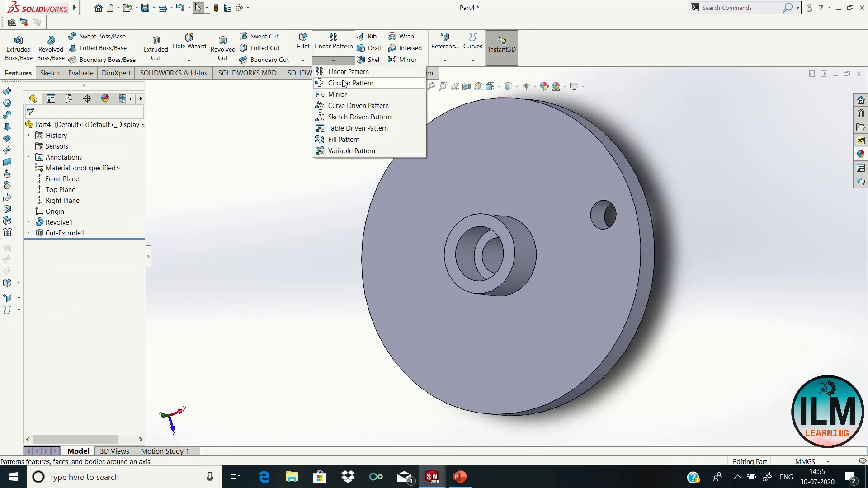
click(343, 81)
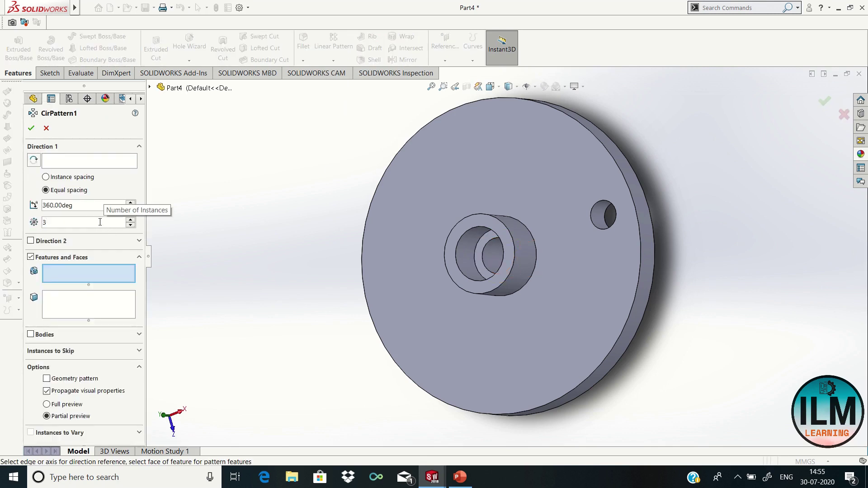
key(BackSpace)
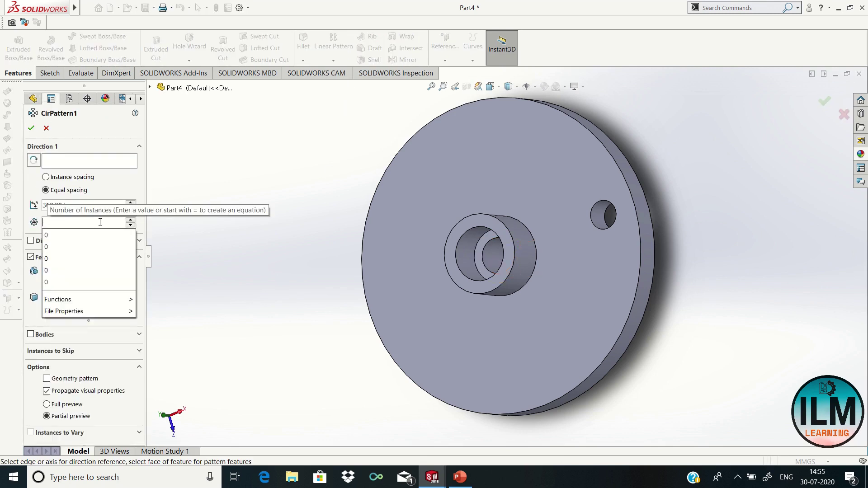
text(4)
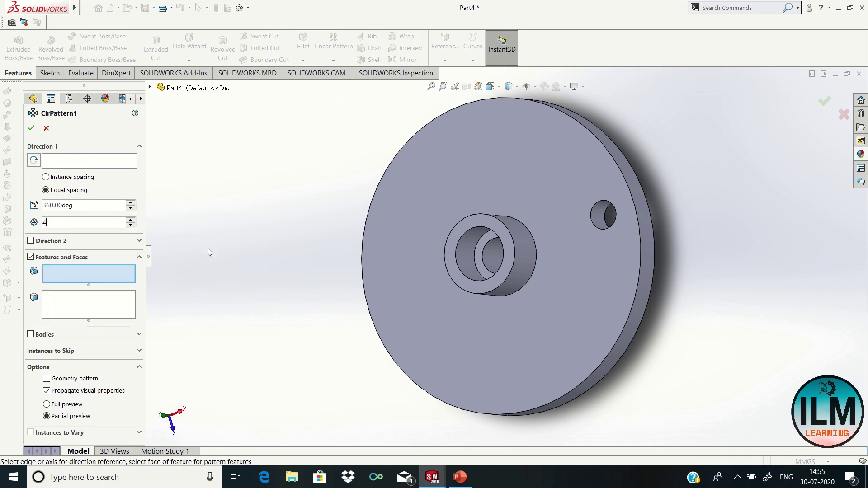
click(601, 216)
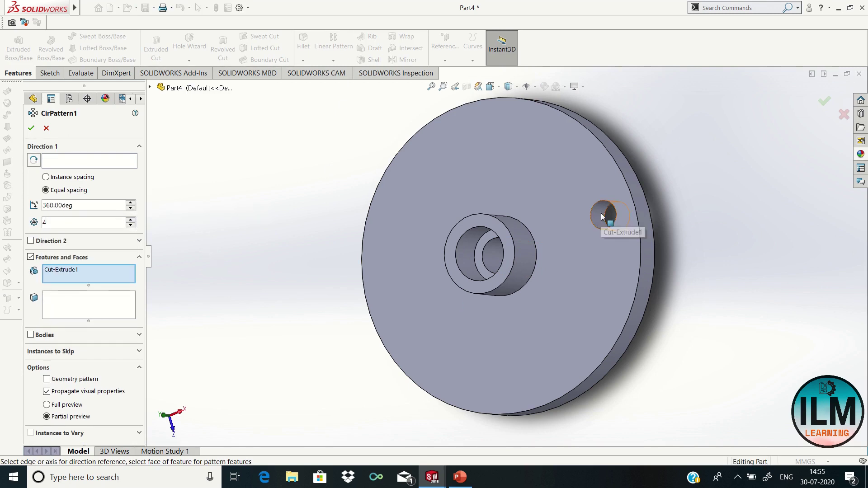
click(46, 163)
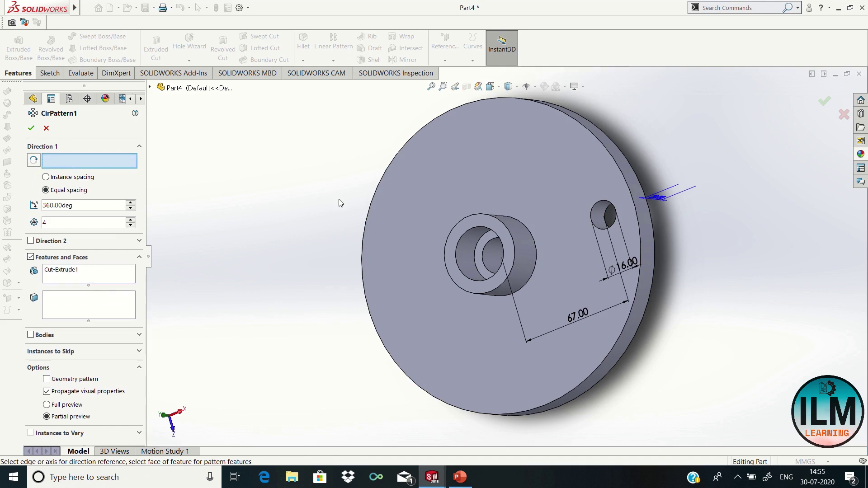
click(465, 233)
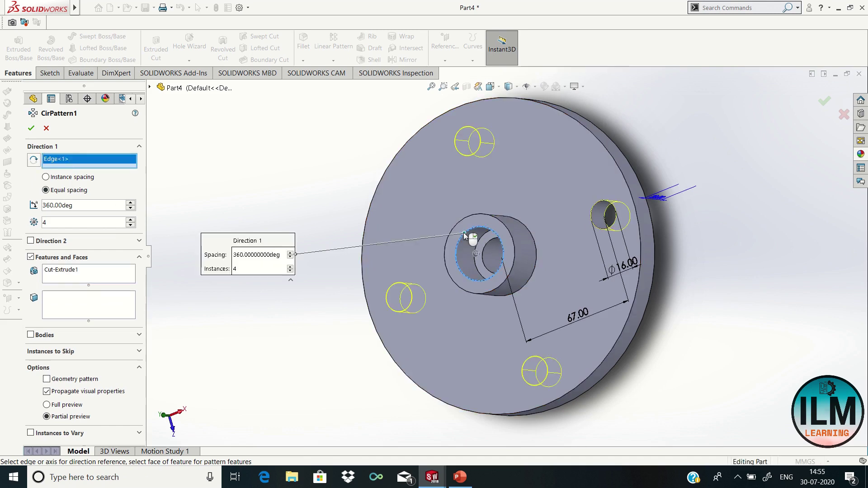
click(31, 129)
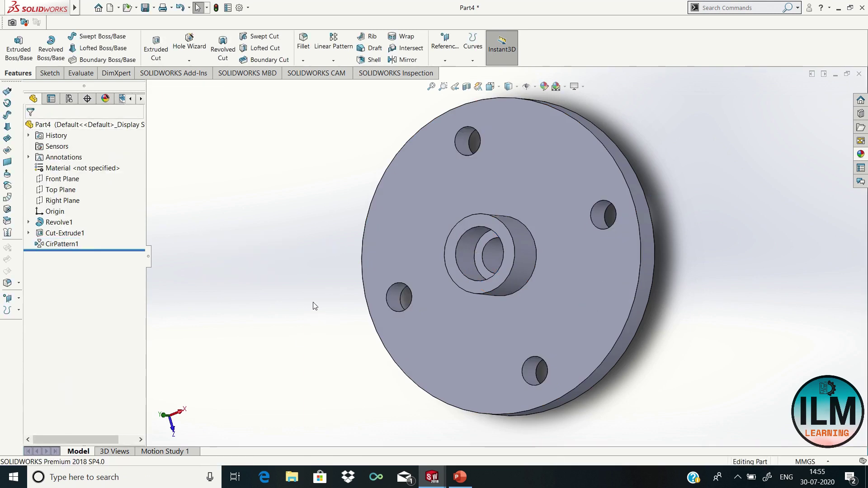
Step: Add a 12 mm blind M16x2.0 thread on the central boss's top edge
click(189, 61)
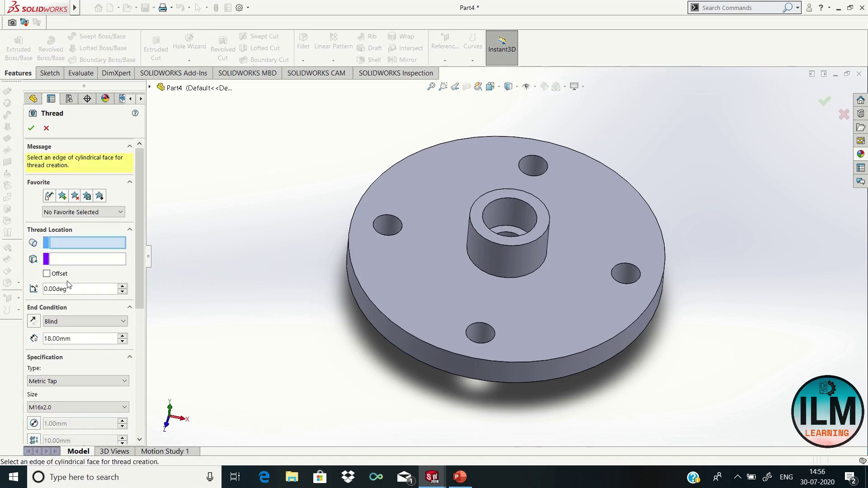
text(12)
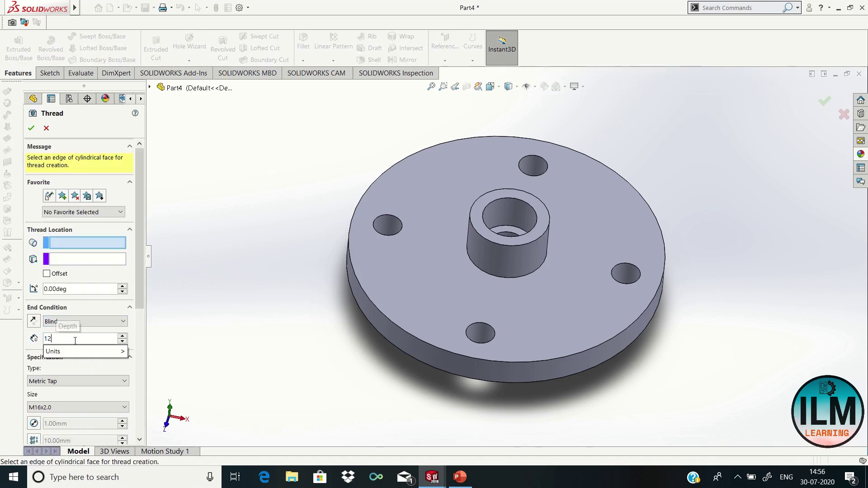
key(Return)
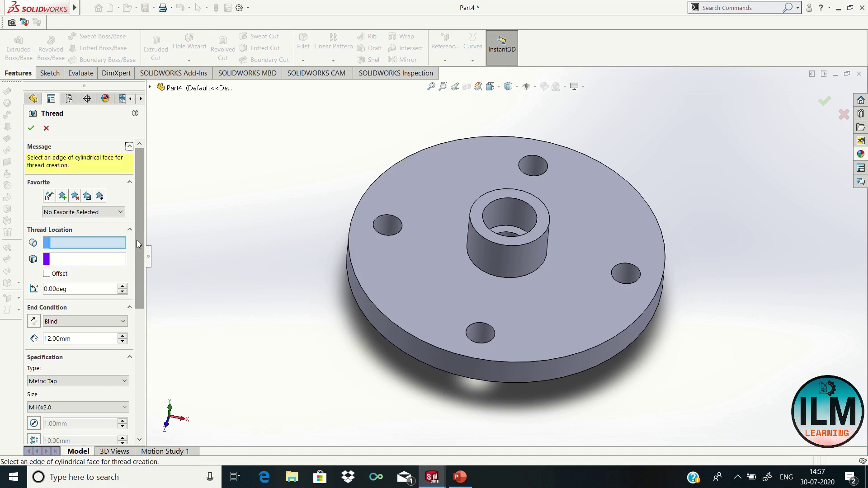
drag(137, 240, 138, 341)
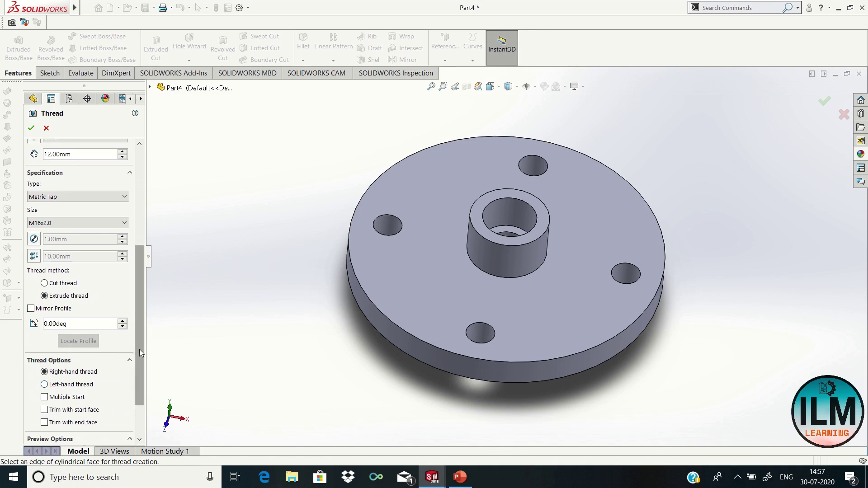
mouse_move(140, 349)
mouse_down()
mouse_move(140, 375)
mouse_move(139, 245)
mouse_up()
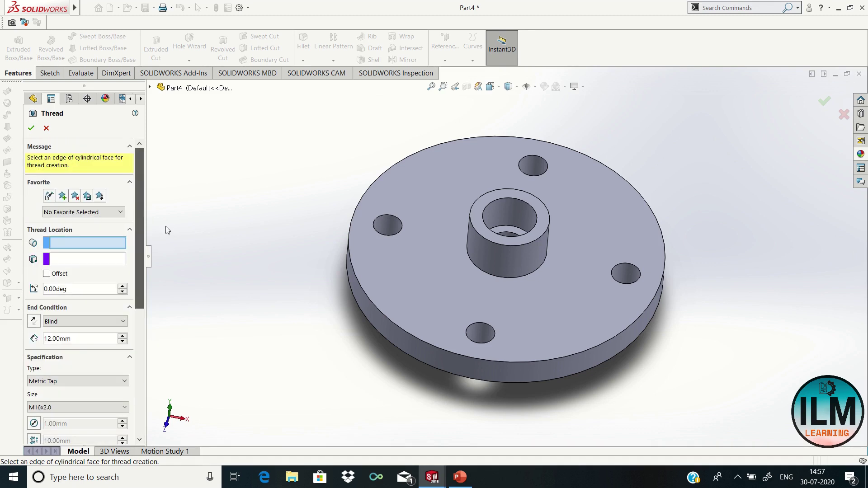
click(488, 241)
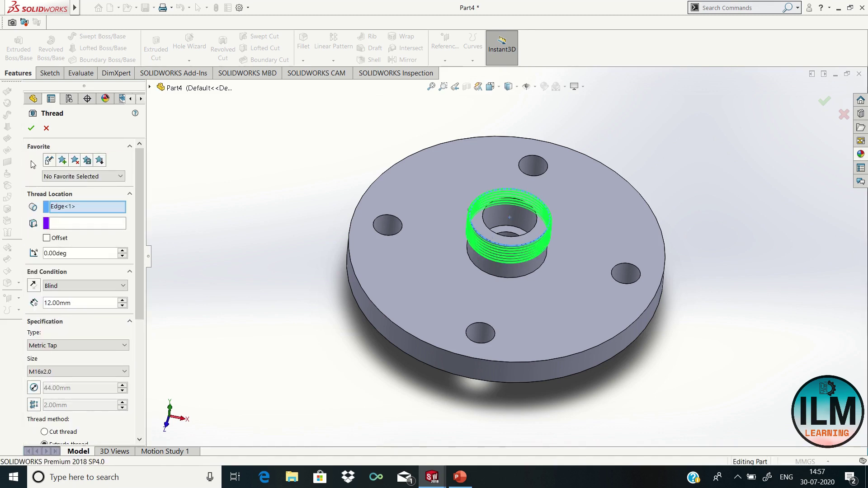
key(Return)
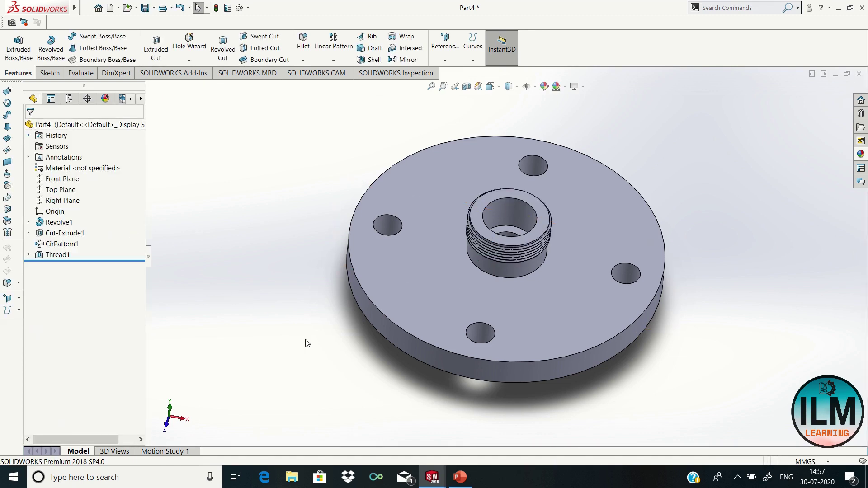
right_click(308, 342)
Step: Tilt the view, accept the 24.00 dimension and exit Sketch1 to rebuild the part
click(370, 382)
mouse_move(370, 383)
mouse_down()
mouse_move(445, 344)
mouse_move(384, 389)
mouse_move(537, 370)
mouse_move(713, 439)
mouse_move(552, 362)
mouse_move(455, 374)
mouse_up()
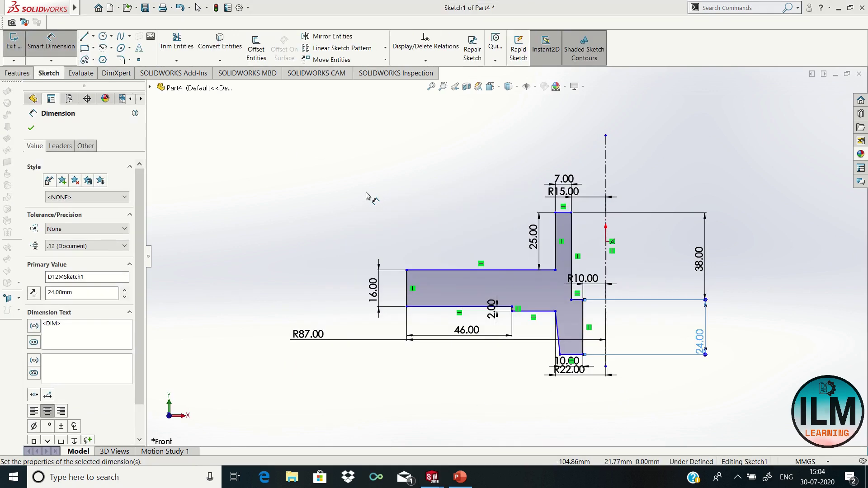
click(367, 193)
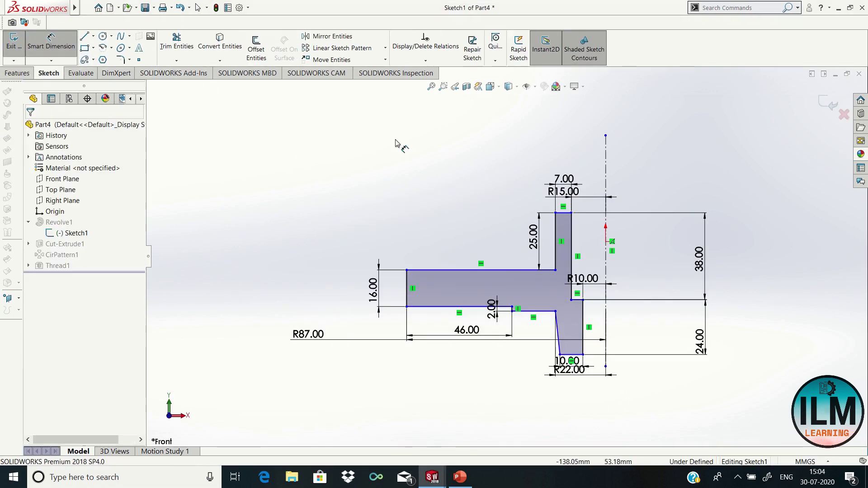
click(830, 107)
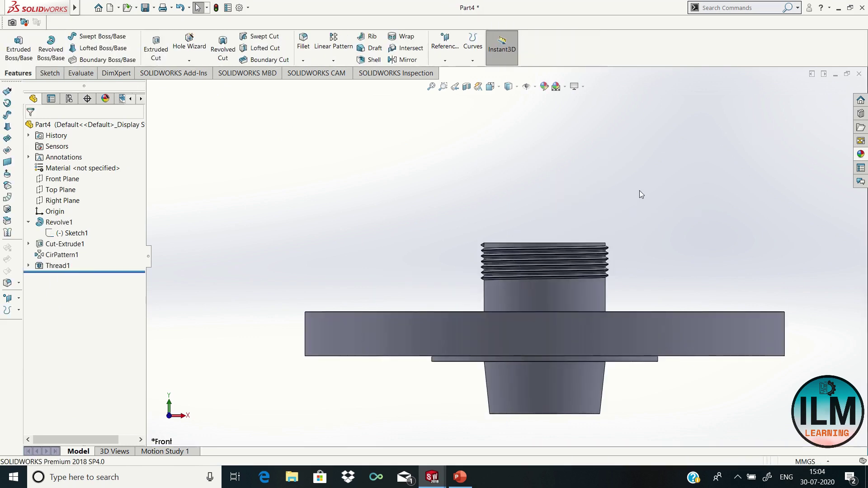
scroll(370, 181, down, 1)
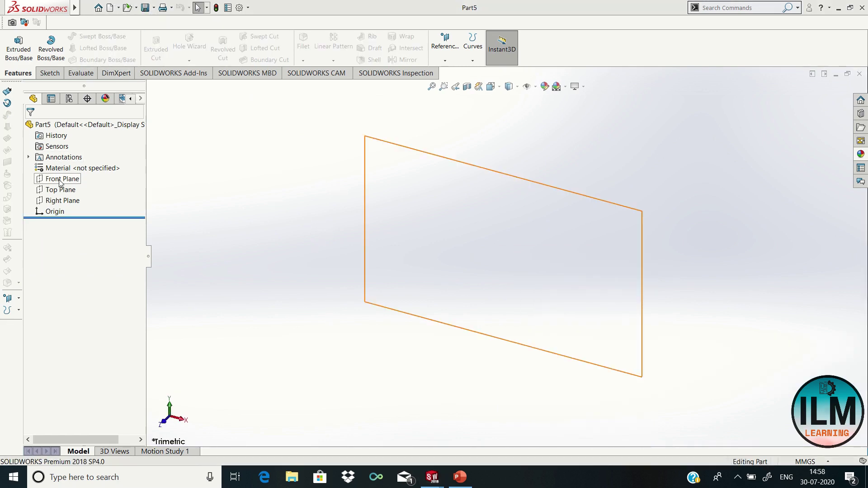
Step: Start a Front Plane sketch and draw a vertical centerline through the origin
click(60, 183)
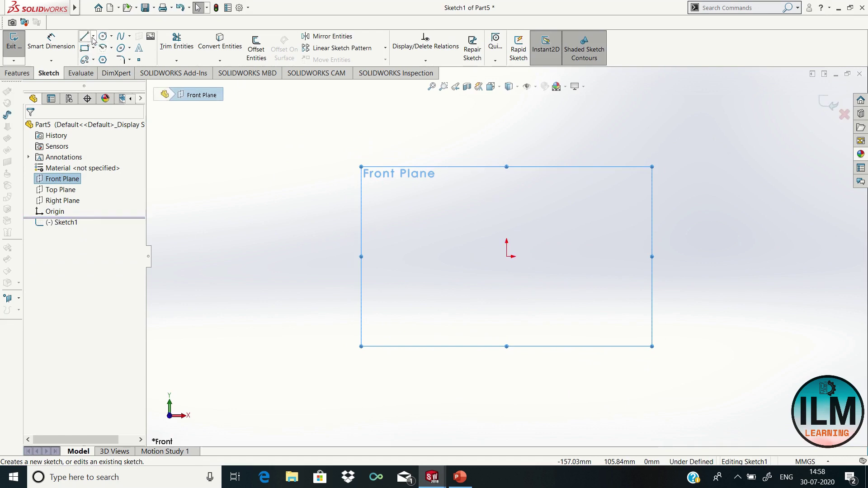
click(93, 37)
click(104, 56)
click(506, 131)
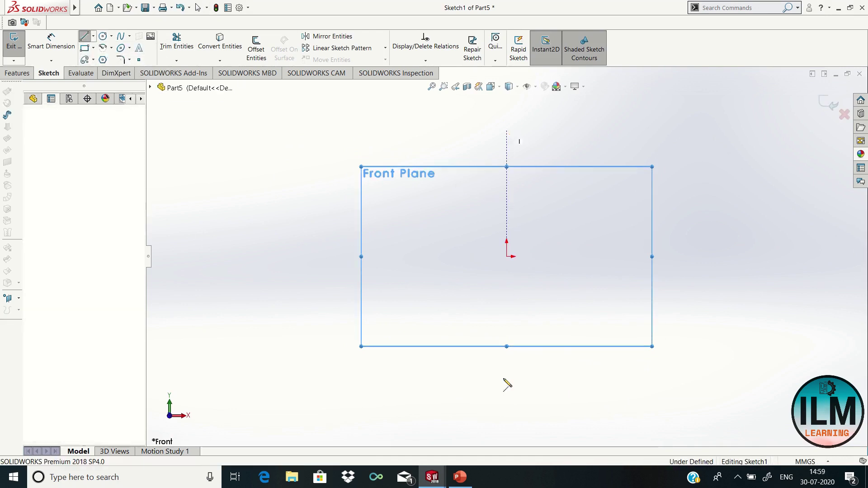
click(510, 425)
right_click(507, 330)
click(529, 365)
Step: Draw a closed six-line L-shaped profile beside the centerline
key(l)
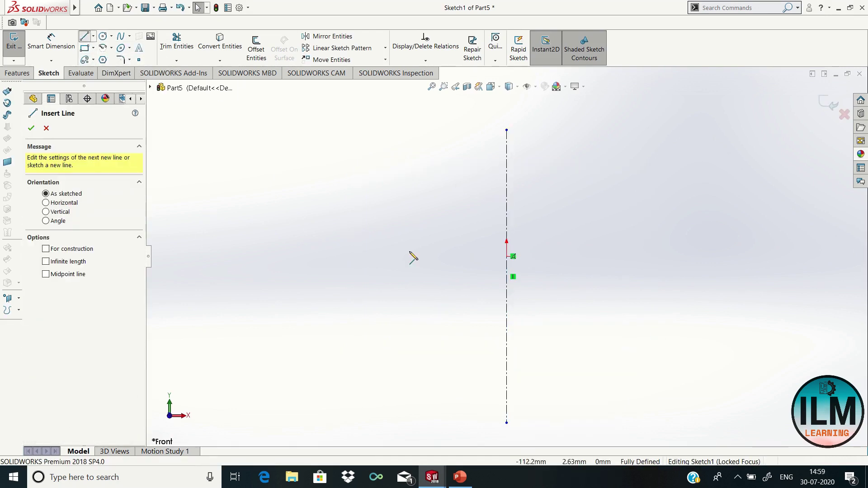
drag(390, 207, 477, 207)
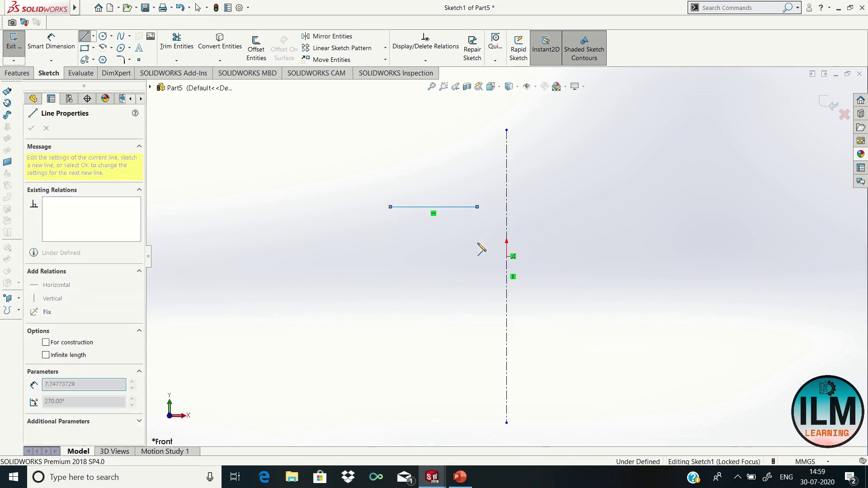
click(478, 303)
click(454, 303)
click(453, 233)
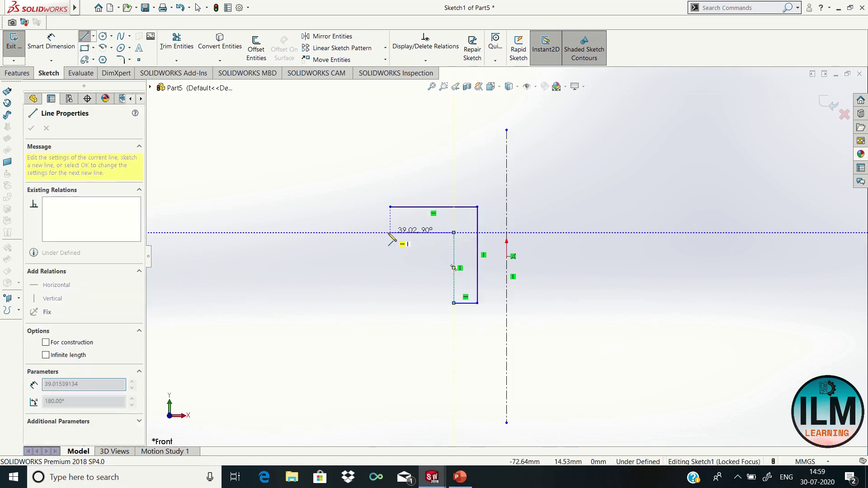
click(390, 232)
click(390, 207)
right_click(341, 207)
click(367, 213)
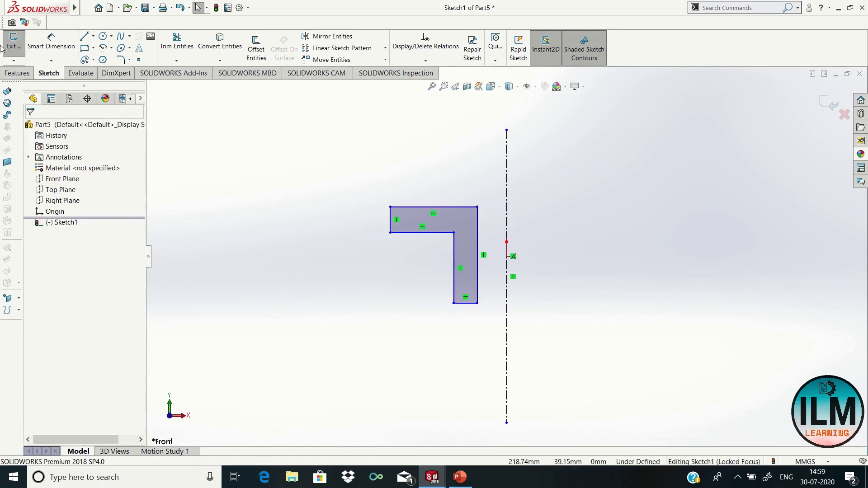
Step: Dimension the profile 10 mm from the axis with a 5 mm leg width
click(51, 43)
click(478, 290)
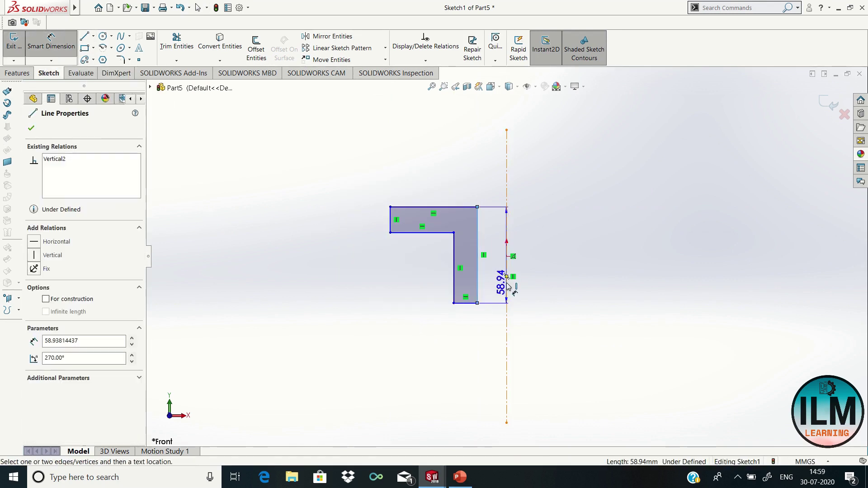
click(507, 289)
click(496, 311)
text(10)
key(Return)
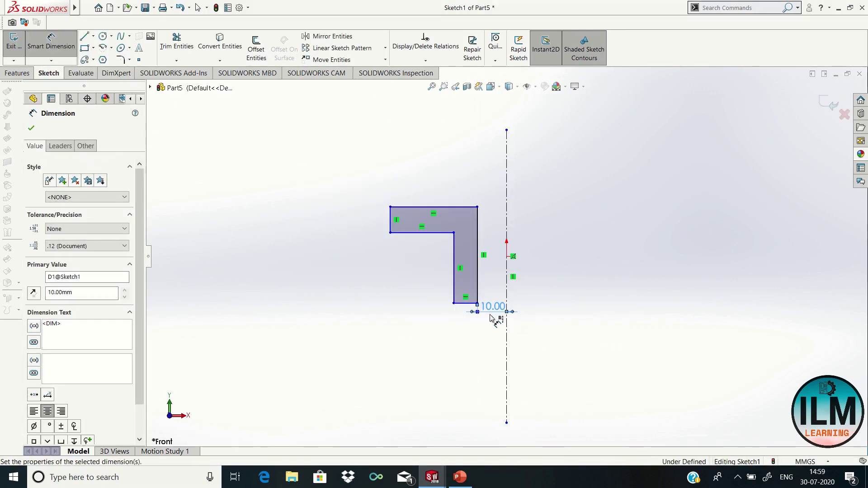
click(467, 303)
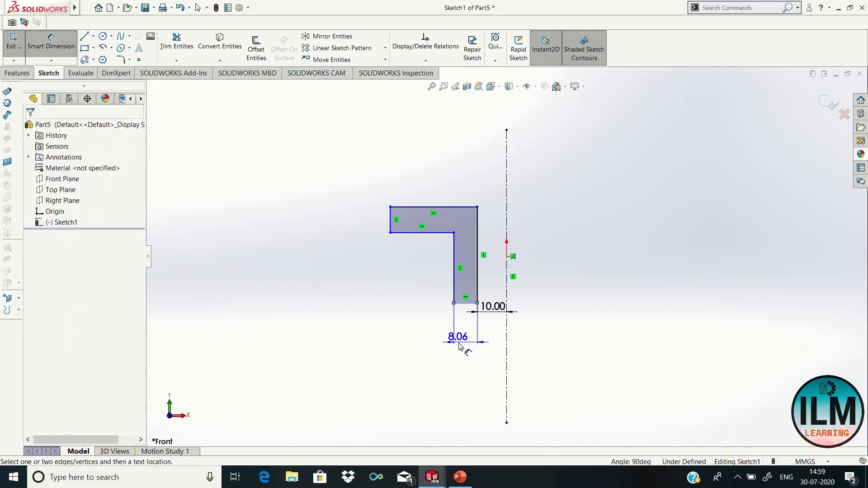
click(465, 358)
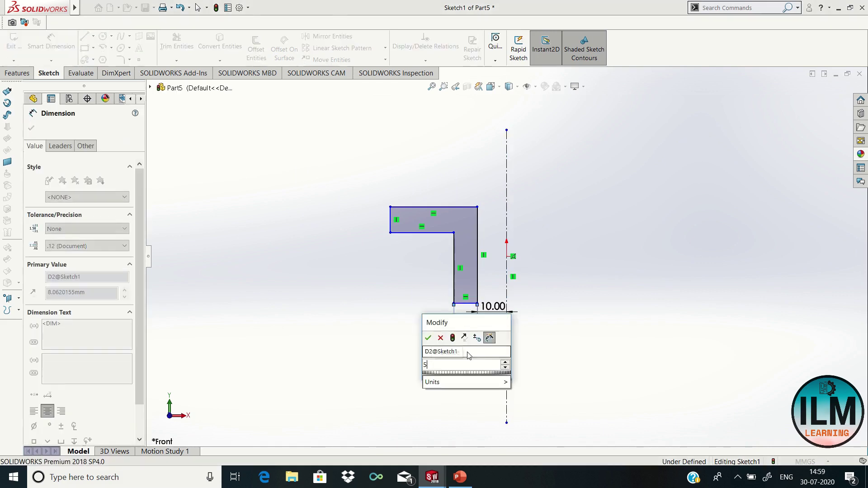
text(5)
key(Return)
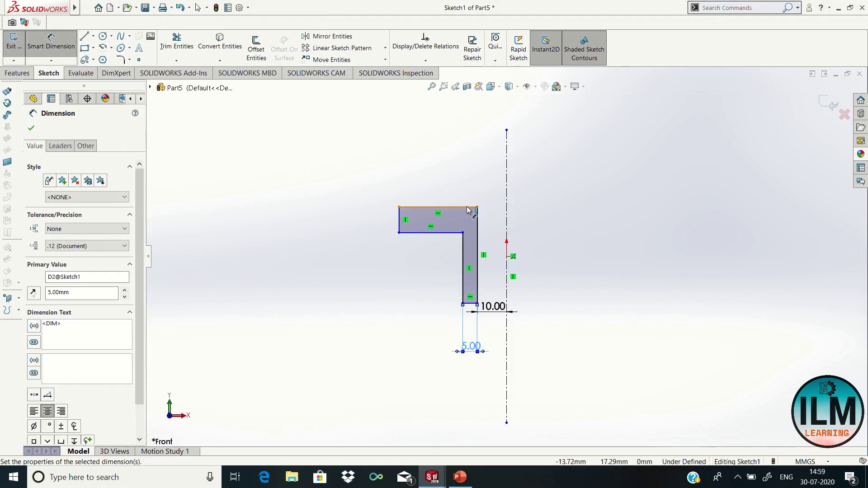
Step: Dimension the flange 12 mm wide and 5 mm thick, discarding an unwanted 7 mm dimension
click(468, 208)
click(441, 180)
text(12)
key(Return)
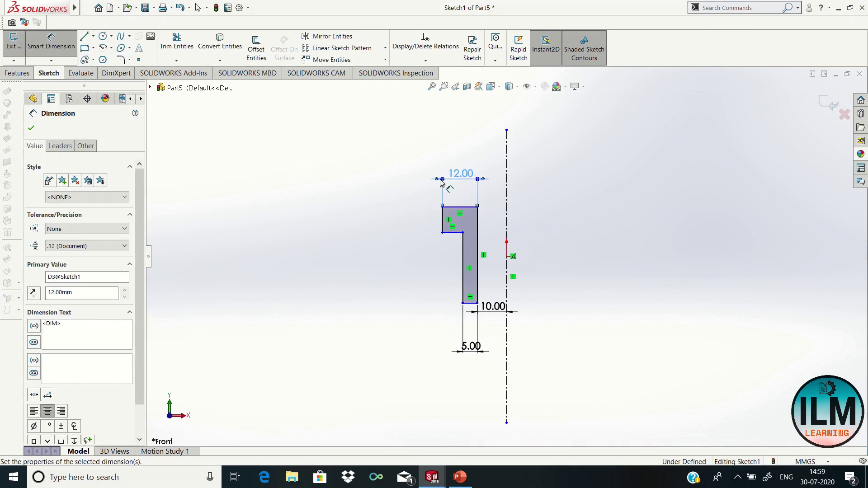
click(441, 226)
click(388, 216)
text(5)
key(Return)
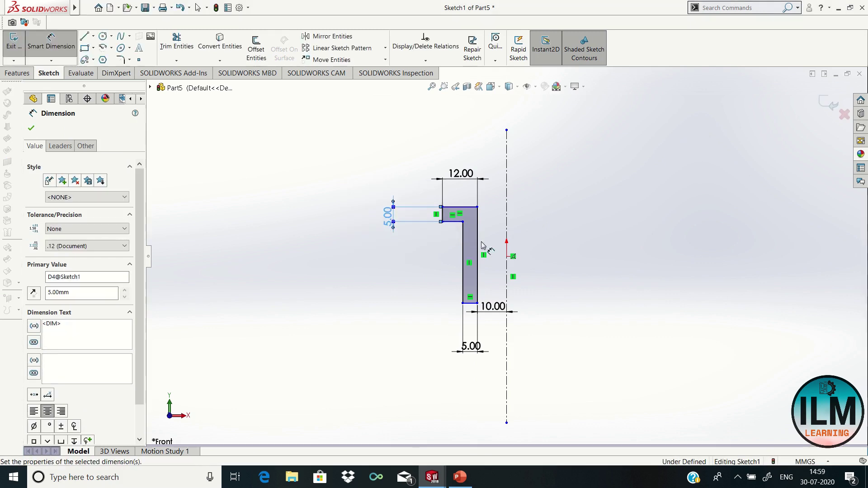
click(452, 222)
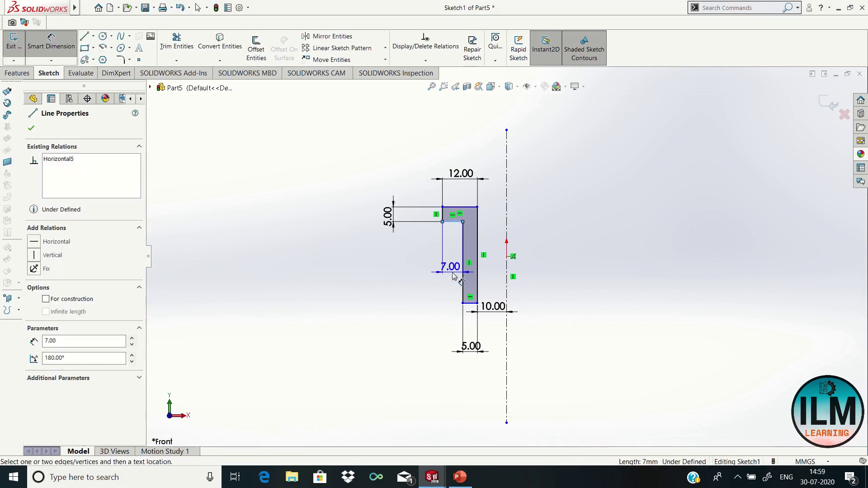
key(Escape)
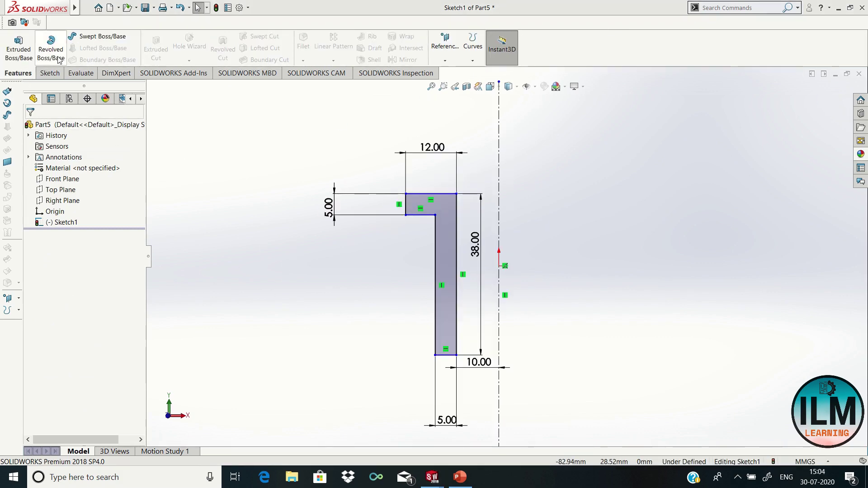
Step: Revolve the L-profile 360° into a bushing, orbit to its underside, then select Part6's Front Plane
click(58, 59)
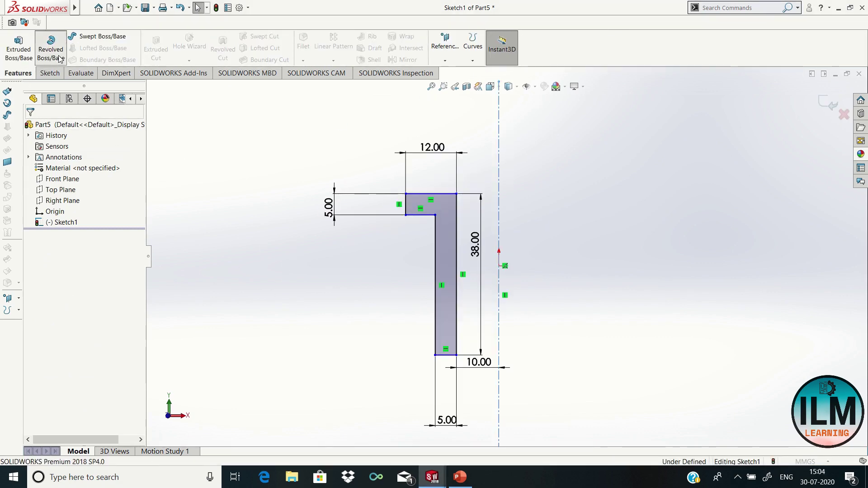
key(Return)
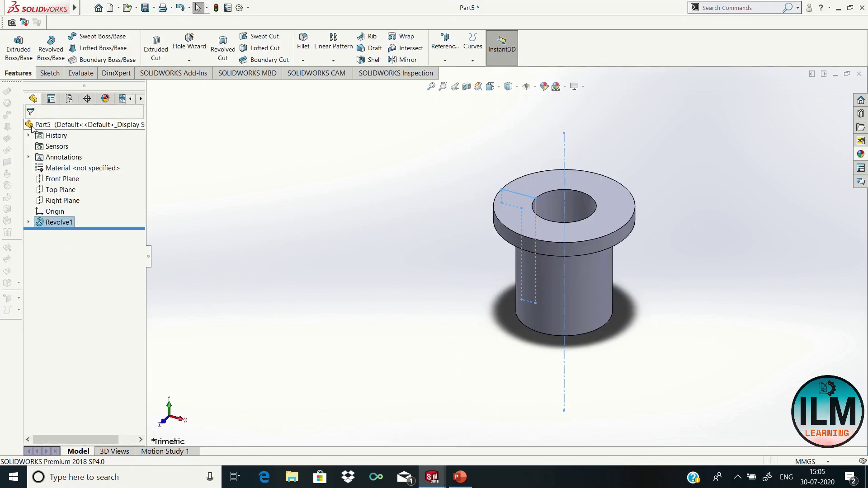
right_click(373, 151)
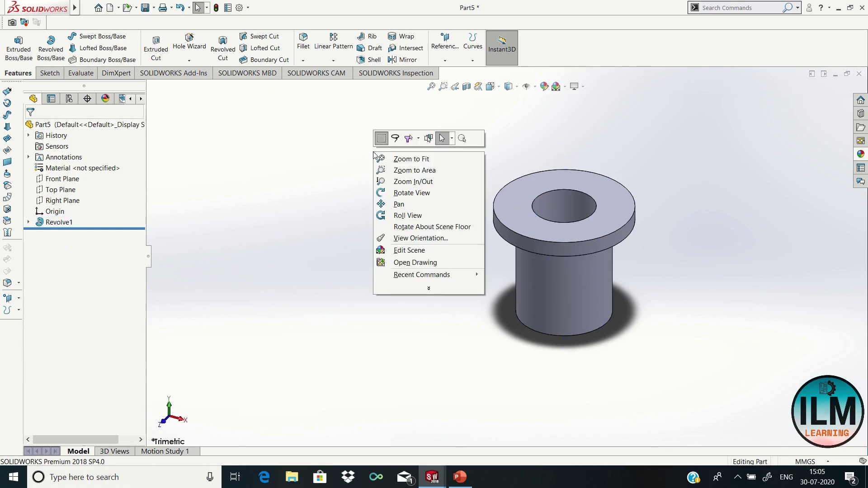
click(414, 194)
mouse_move(449, 203)
mouse_down()
mouse_move(519, 190)
mouse_move(682, 110)
mouse_move(636, 149)
mouse_move(611, 115)
mouse_move(620, 263)
mouse_move(614, 158)
mouse_move(613, 300)
mouse_move(583, 393)
mouse_move(411, 211)
mouse_up()
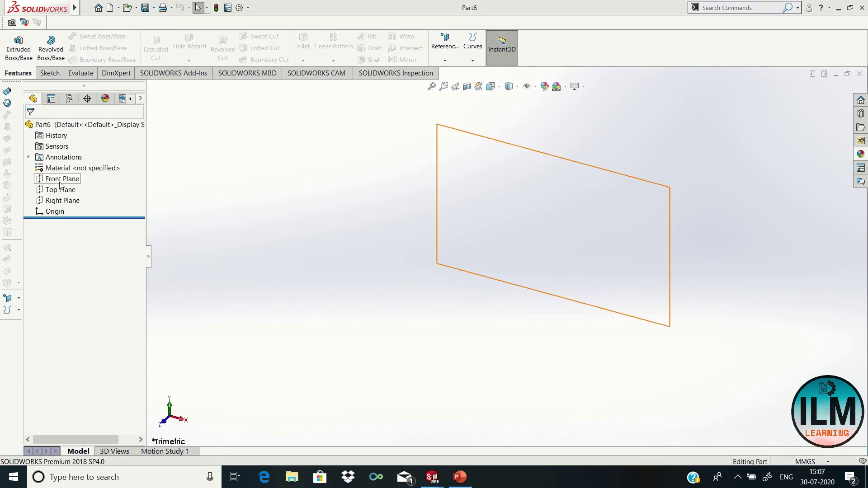
click(62, 178)
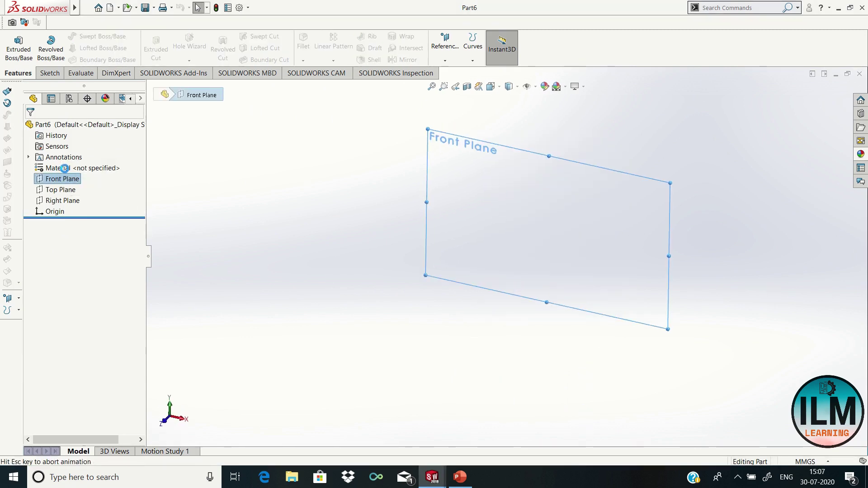
Step: Start a Front Plane sketch in Part6 with a vertical centerline through the origin
click(65, 168)
click(94, 37)
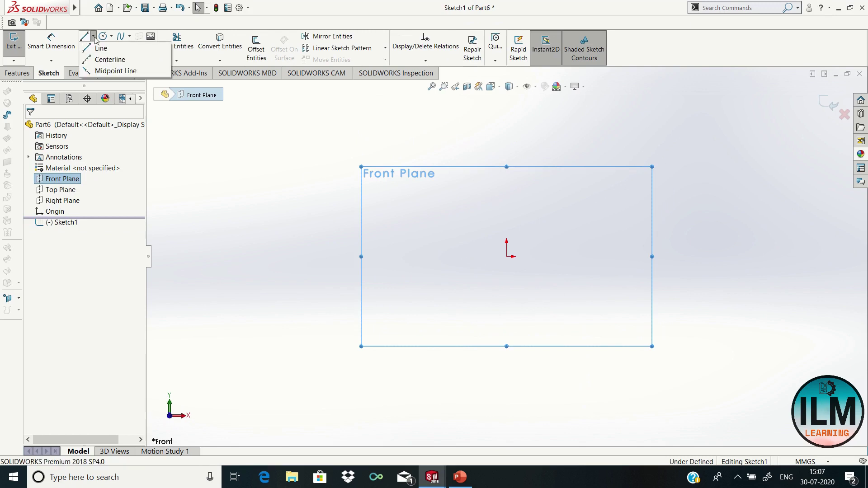
click(107, 58)
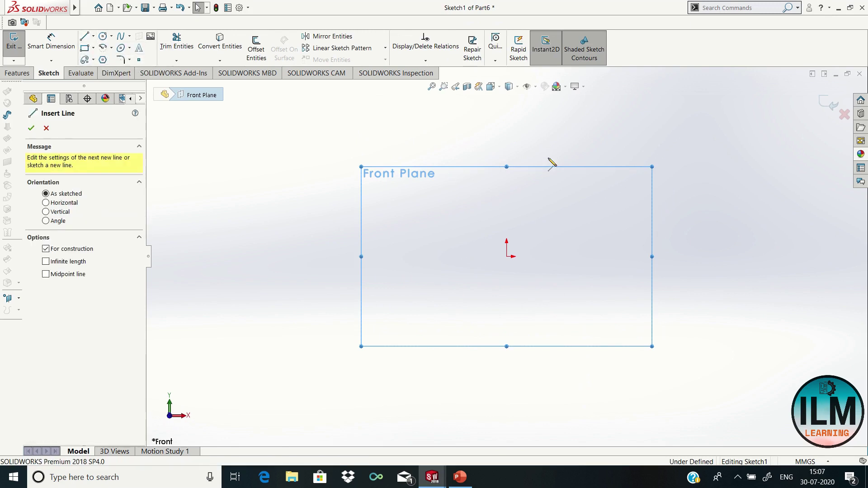
click(506, 138)
click(508, 408)
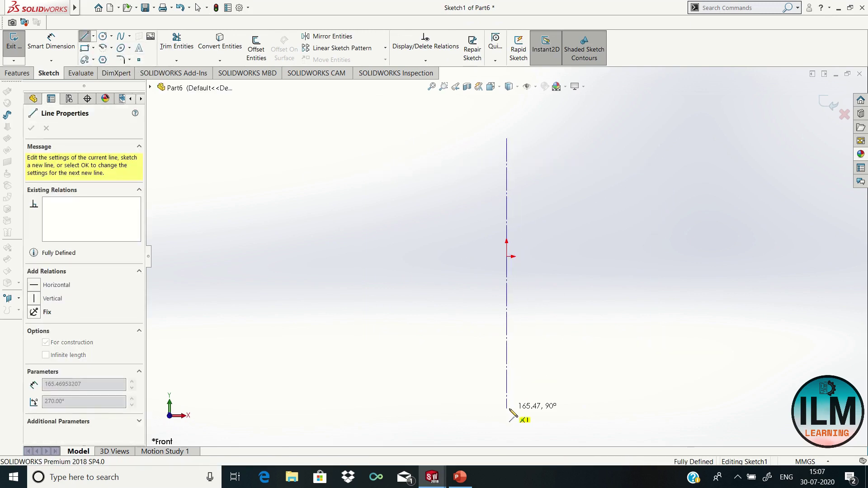
right_click(509, 409)
click(539, 367)
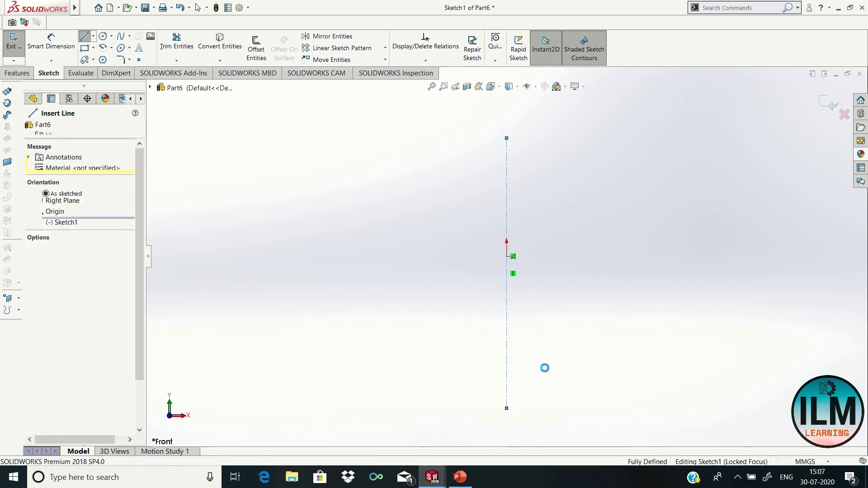
Step: Draw the closed stepped profile with its slanted tapered neck beside the centerline
click(85, 37)
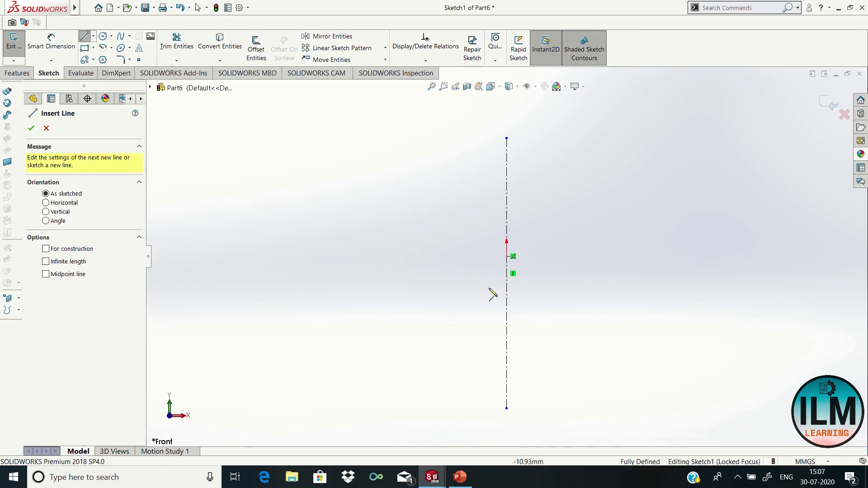
click(473, 269)
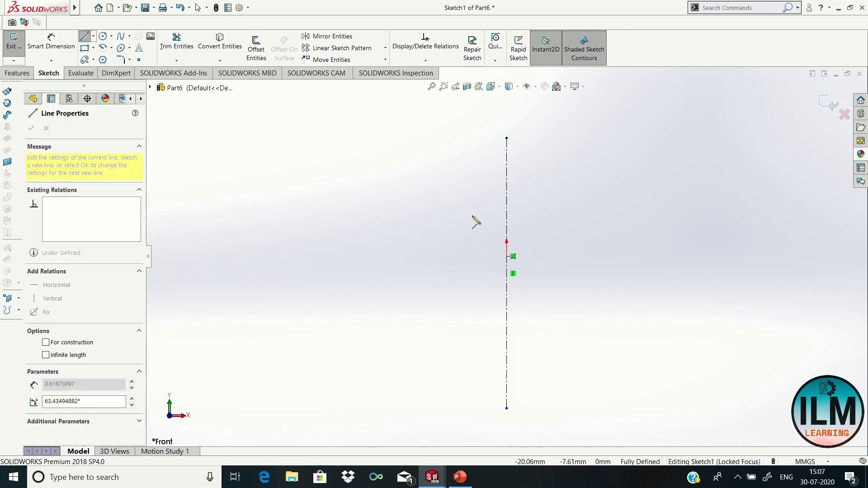
click(473, 201)
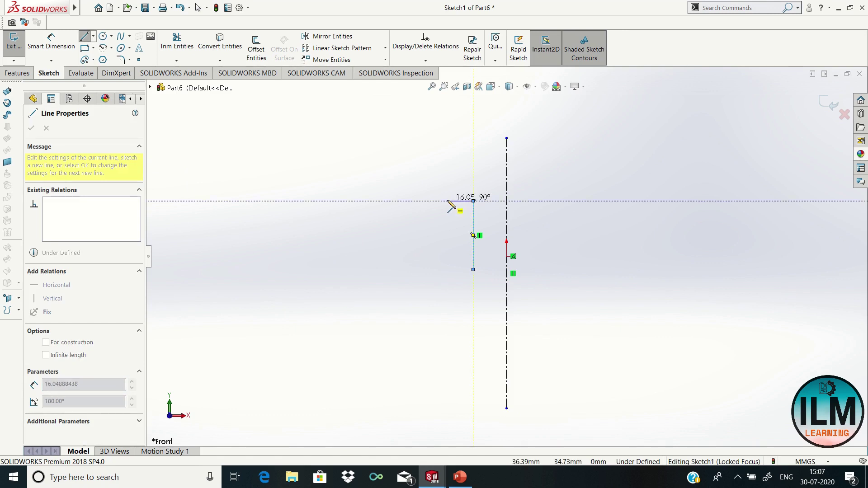
click(448, 201)
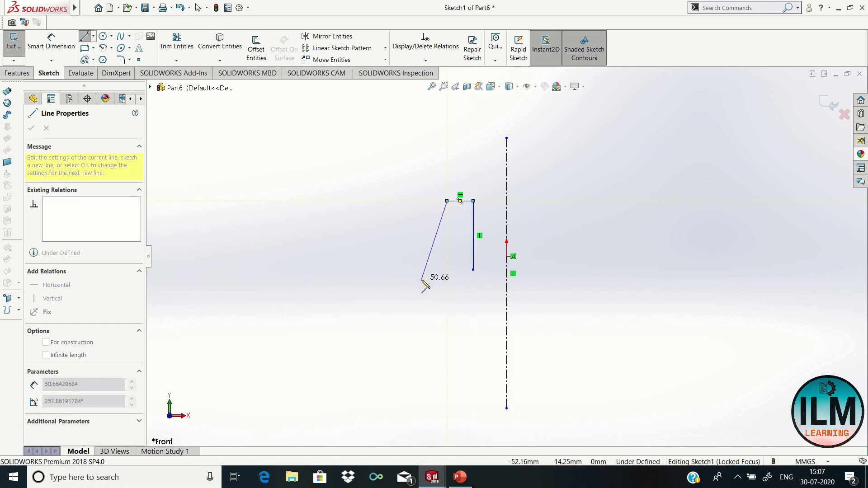
click(422, 280)
click(381, 280)
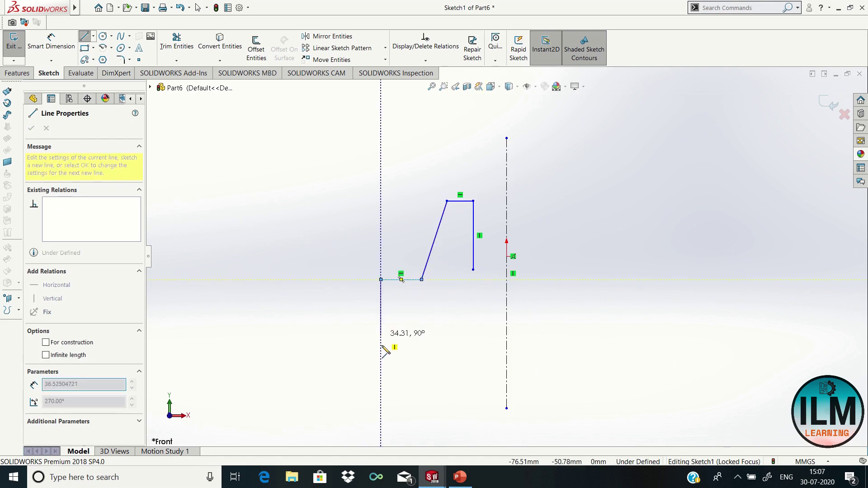
click(382, 369)
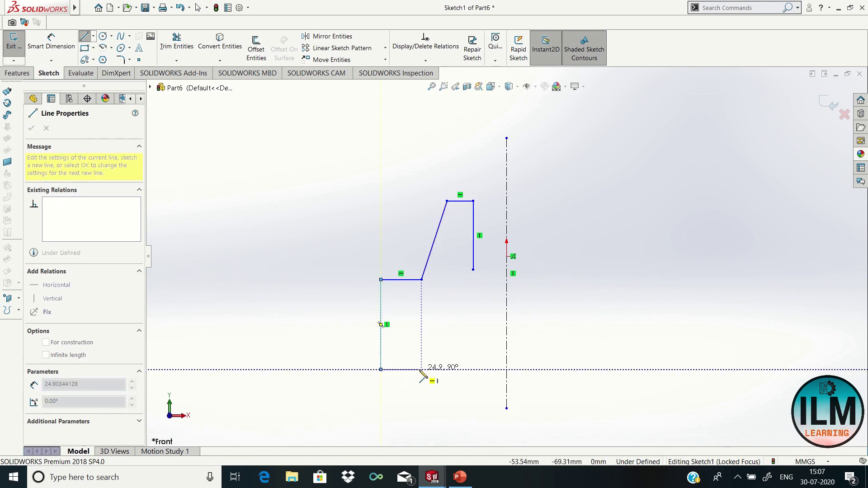
click(422, 370)
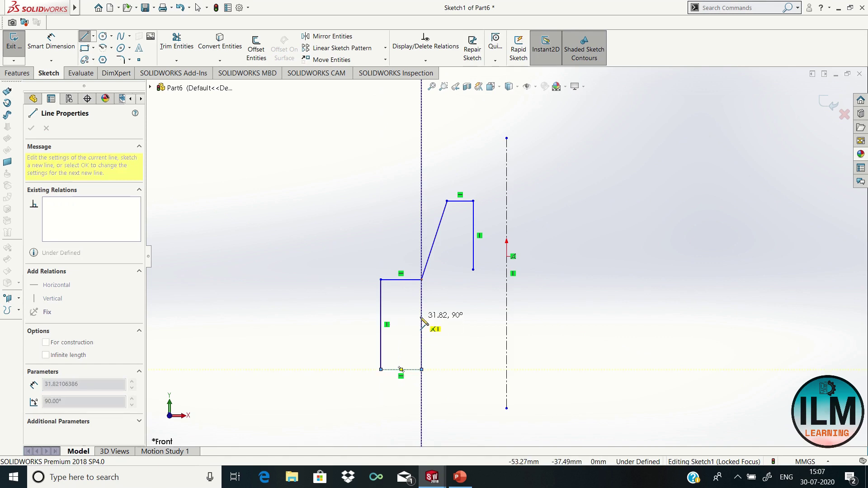
click(422, 318)
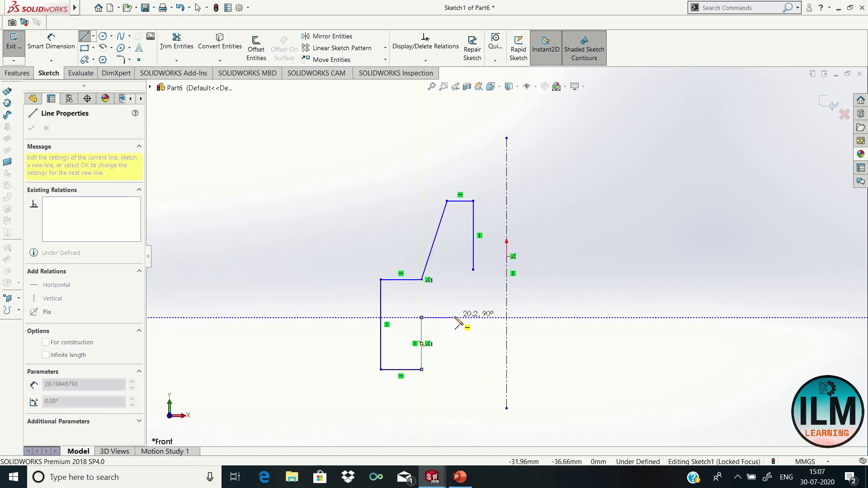
click(454, 317)
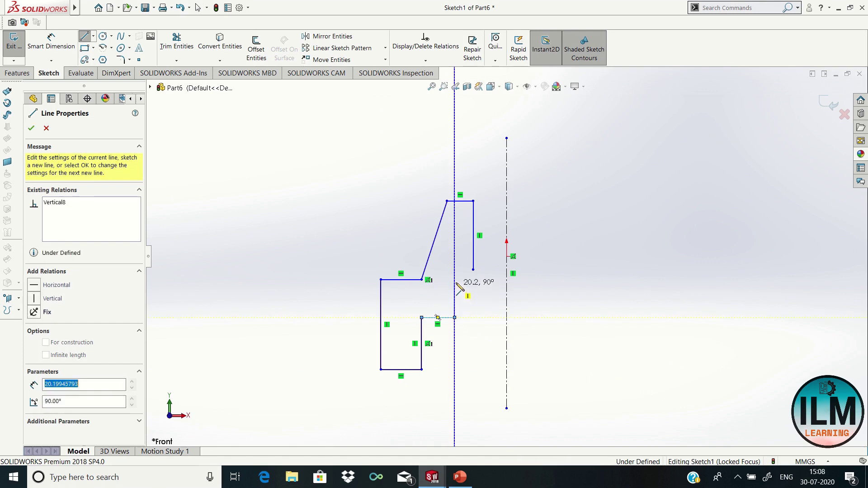
click(455, 285)
click(473, 271)
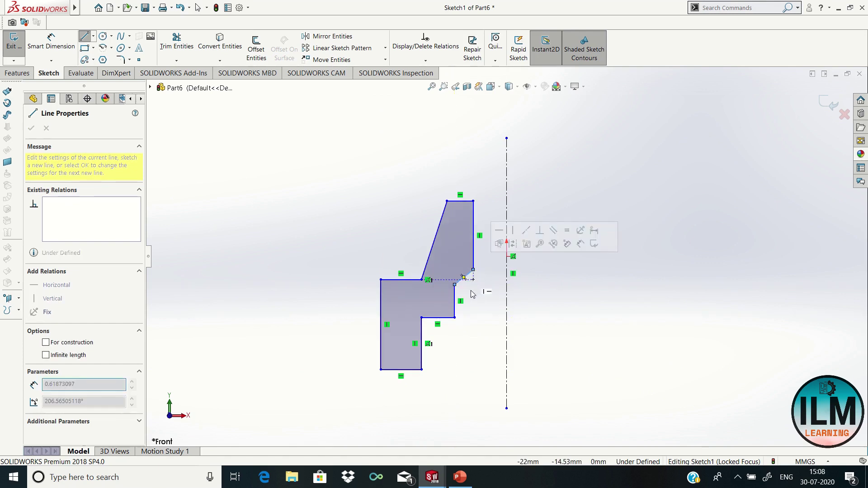
right_click(472, 293)
Step: Revolve the stepped profile 360° about the centerline into Revolve1
click(478, 296)
key(Escape)
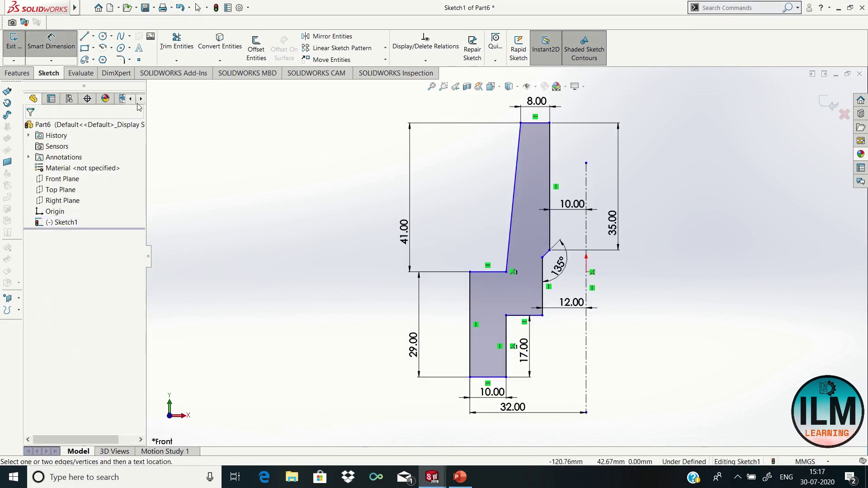
click(51, 43)
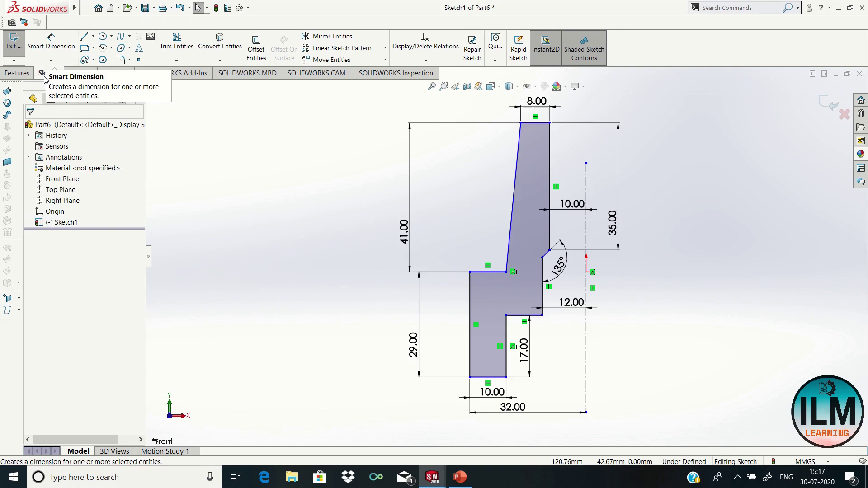
click(16, 78)
click(51, 48)
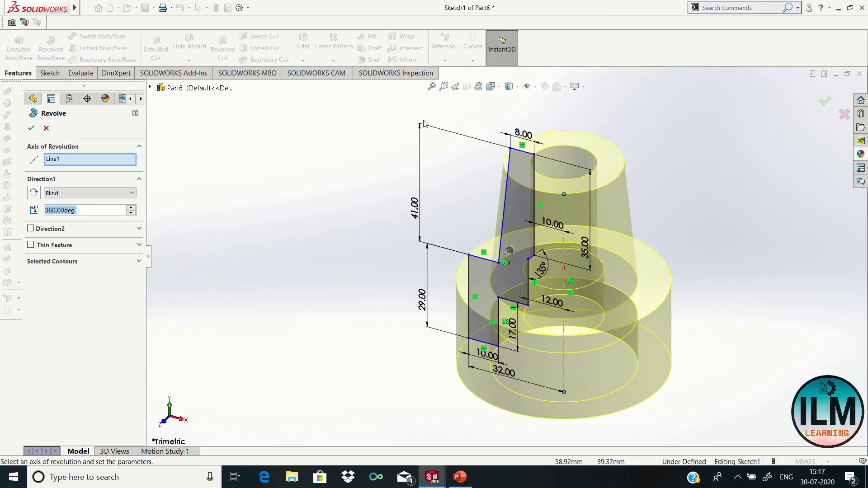
click(431, 86)
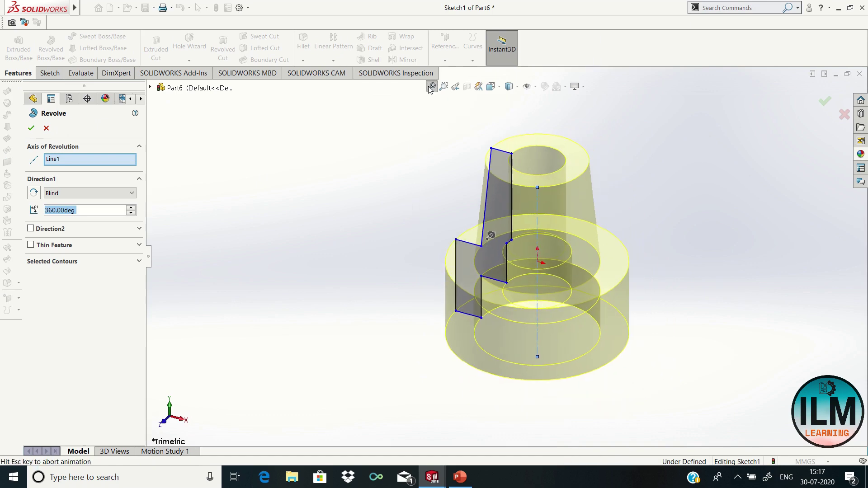
click(31, 129)
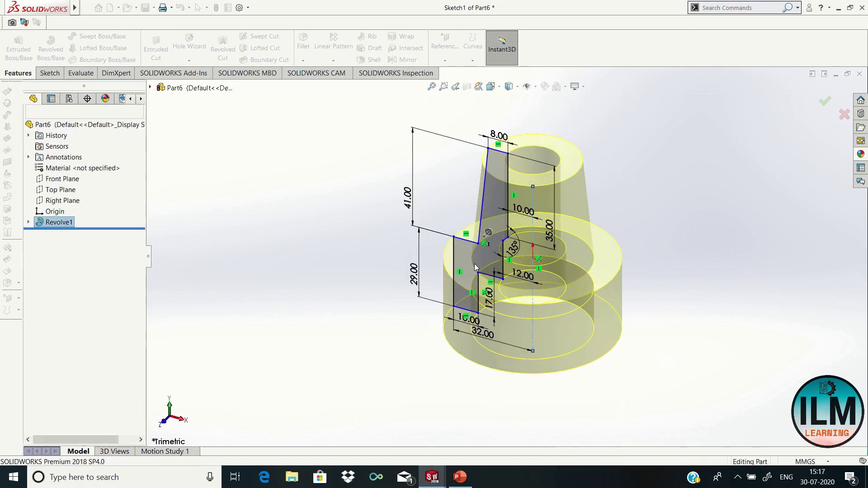
click(636, 208)
Step: Rotate the view to expose the bore at the bushing's wide end
right_click(642, 202)
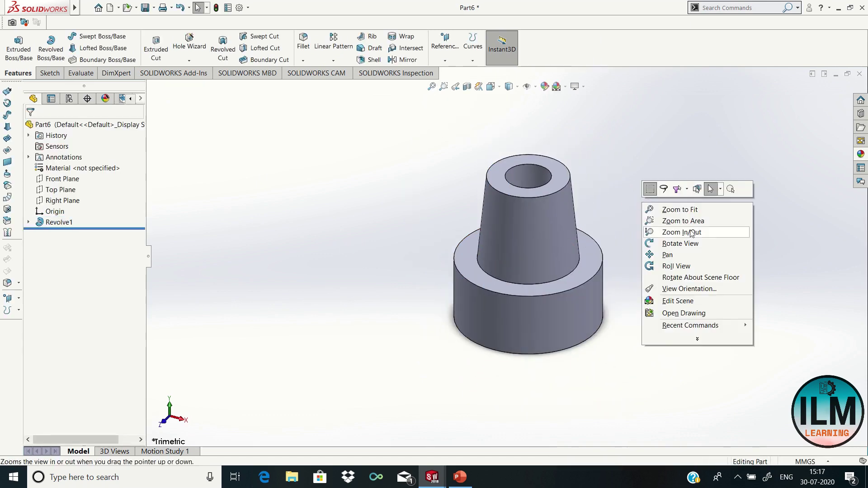
click(678, 245)
mouse_move(678, 253)
mouse_down()
mouse_move(630, 333)
mouse_move(556, 128)
mouse_move(612, 110)
mouse_move(631, 237)
mouse_move(696, 310)
mouse_move(758, 182)
mouse_move(633, 304)
mouse_move(642, 256)
mouse_up()
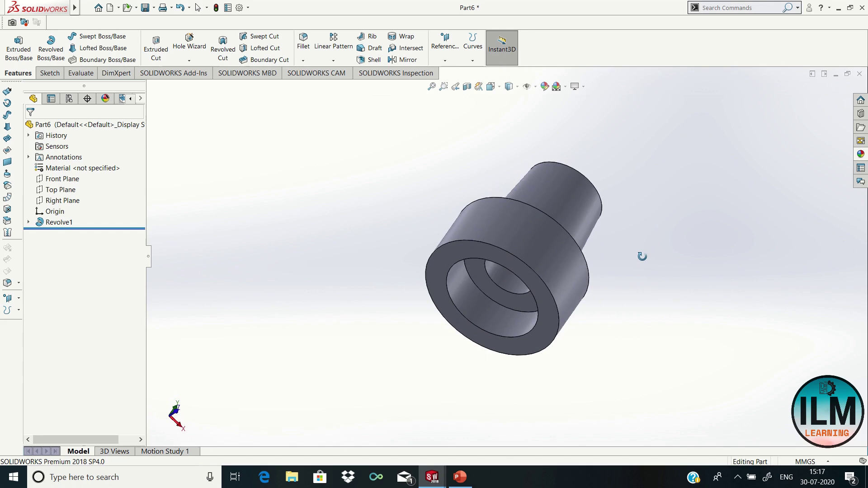
right_click(656, 227)
click(681, 235)
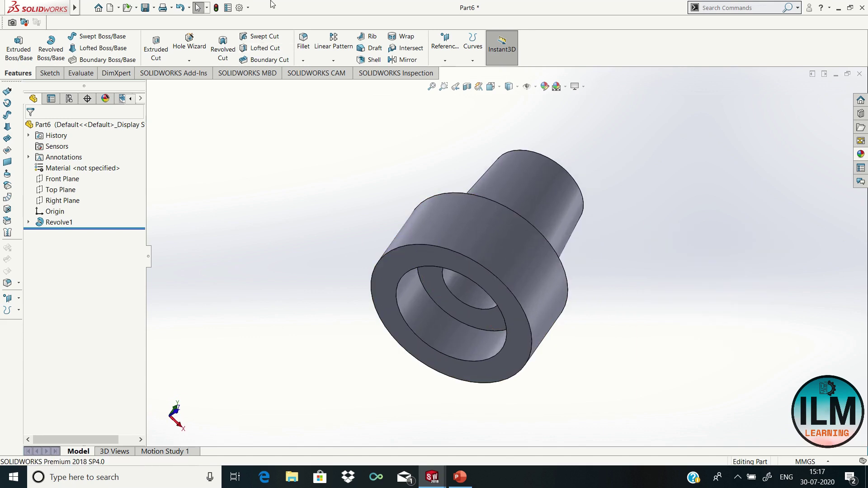
Step: Thread the wide-end bore with a left-hand M16x2.0 metric tap, 12 mm blind
click(189, 61)
click(192, 96)
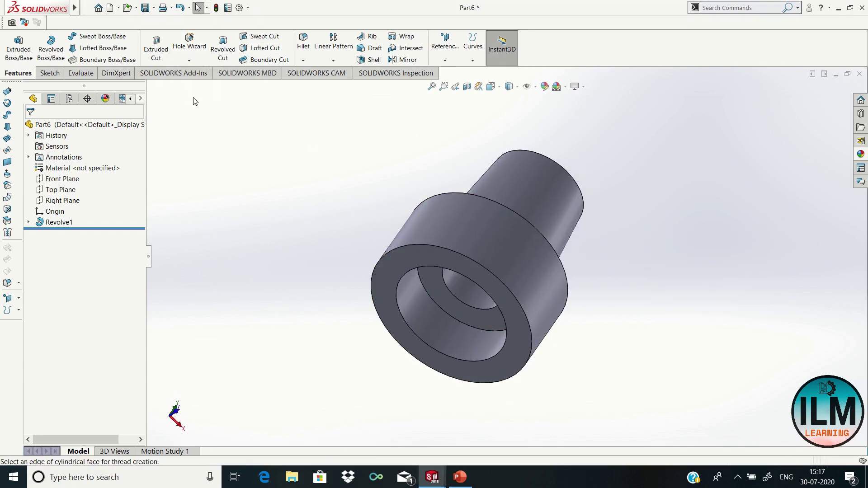
click(400, 337)
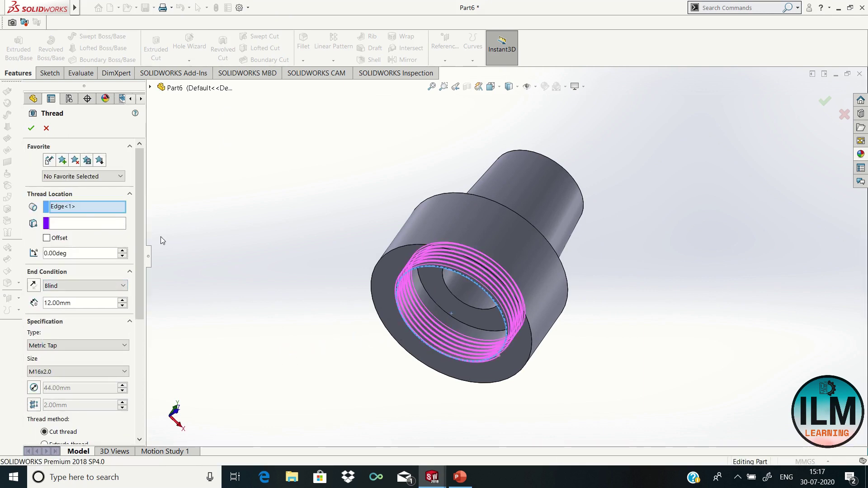
drag(140, 232, 140, 285)
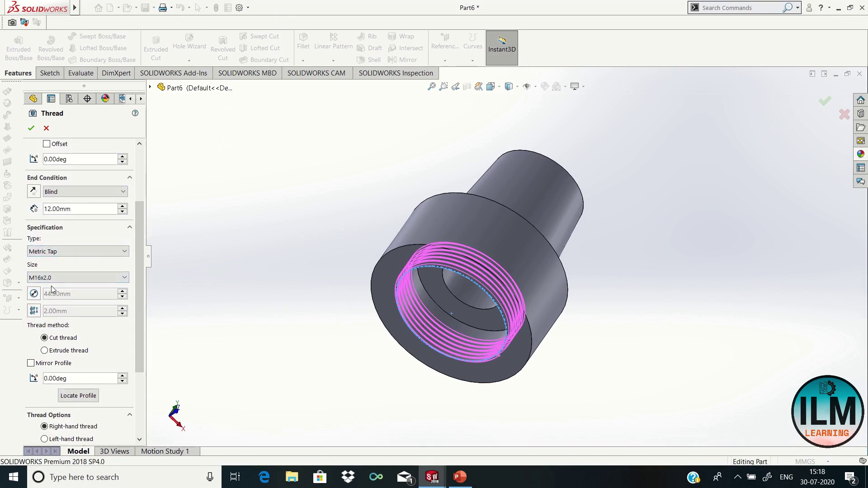
scroll(131, 312, down, 3)
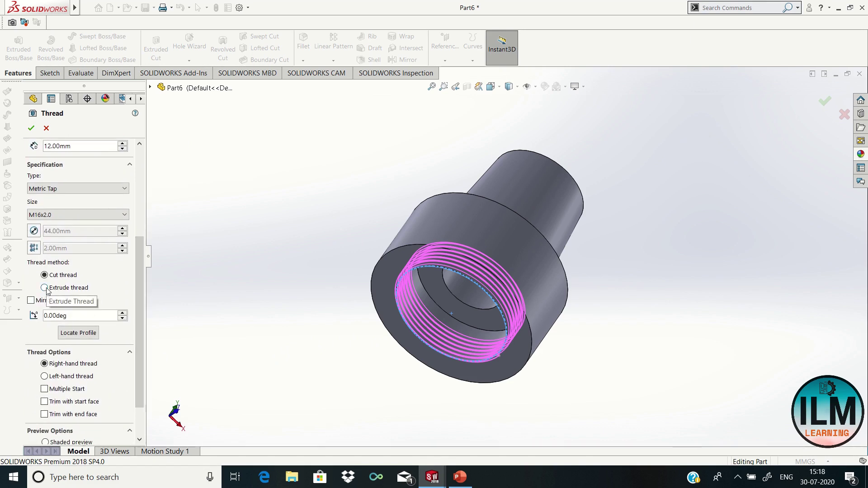
scroll(137, 309, down, 2)
click(44, 341)
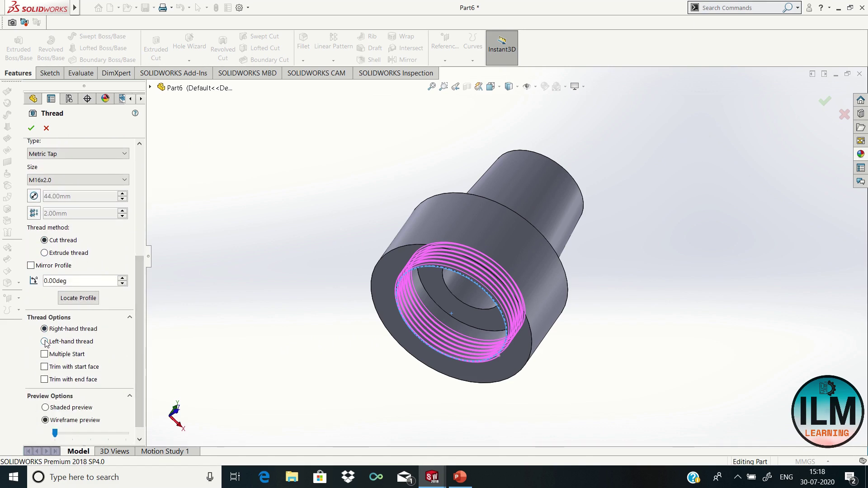
scroll(137, 386, down, 1)
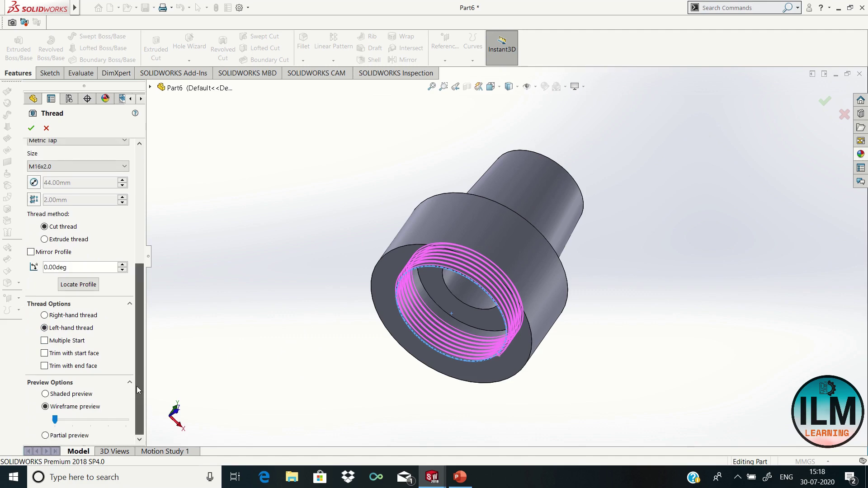
click(31, 129)
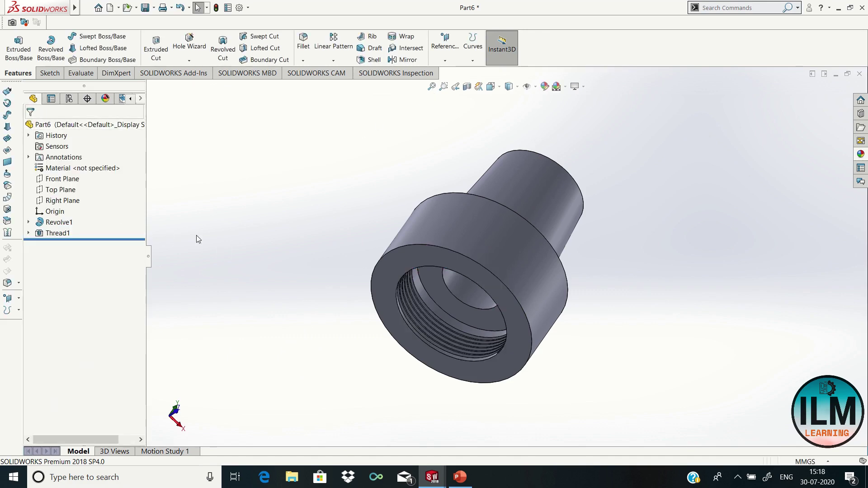
Step: Rotate the view around to the bushing's neck end
middle_drag(451, 306, 574, 310)
right_click(593, 301)
click(630, 342)
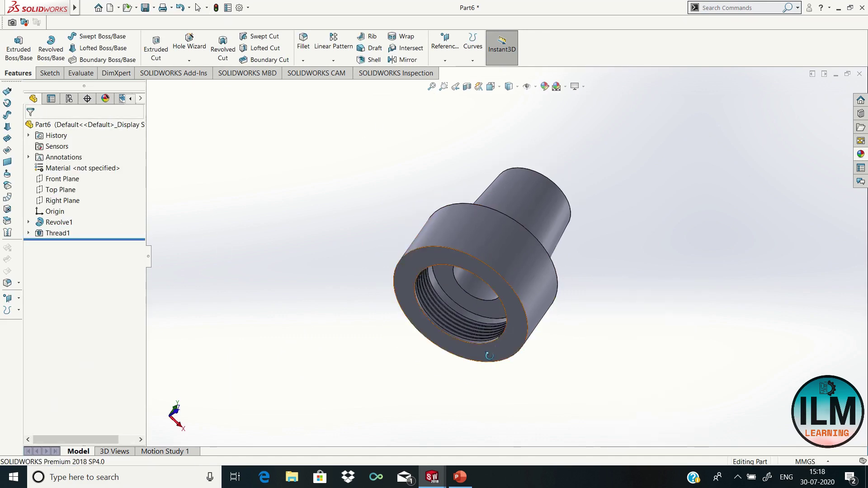
mouse_move(630, 342)
mouse_down()
mouse_move(613, 310)
mouse_move(574, 351)
mouse_move(548, 420)
mouse_move(560, 386)
mouse_move(520, 425)
mouse_move(577, 368)
mouse_move(606, 276)
mouse_move(611, 210)
mouse_move(361, 213)
mouse_up()
right_click(362, 216)
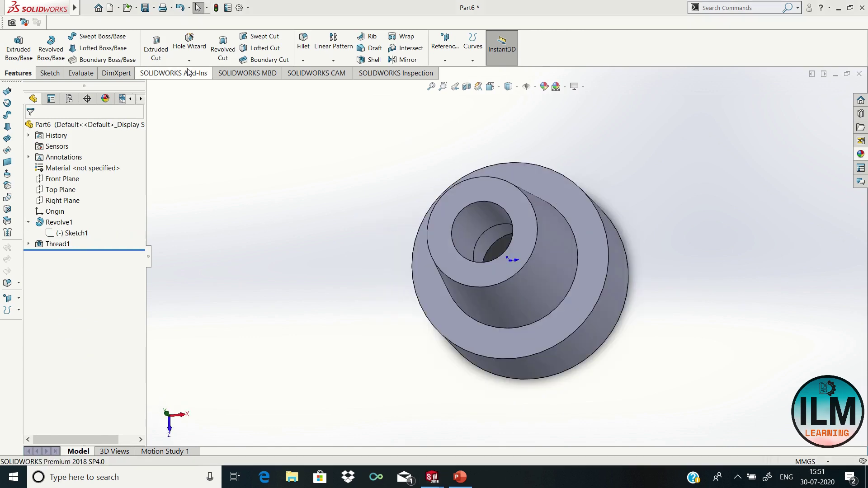
Step: Set up an M20x2.0 metric tap thread on the neck-end bore, ending at the inner step edge
click(189, 60)
click(207, 96)
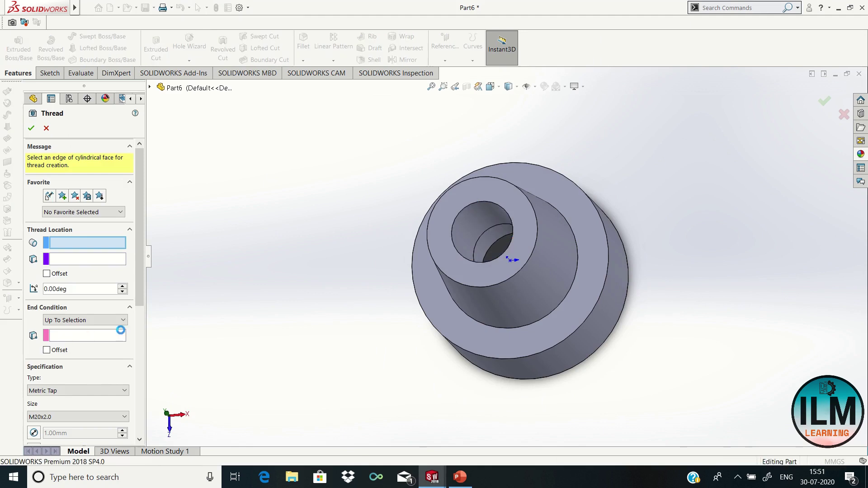
click(441, 216)
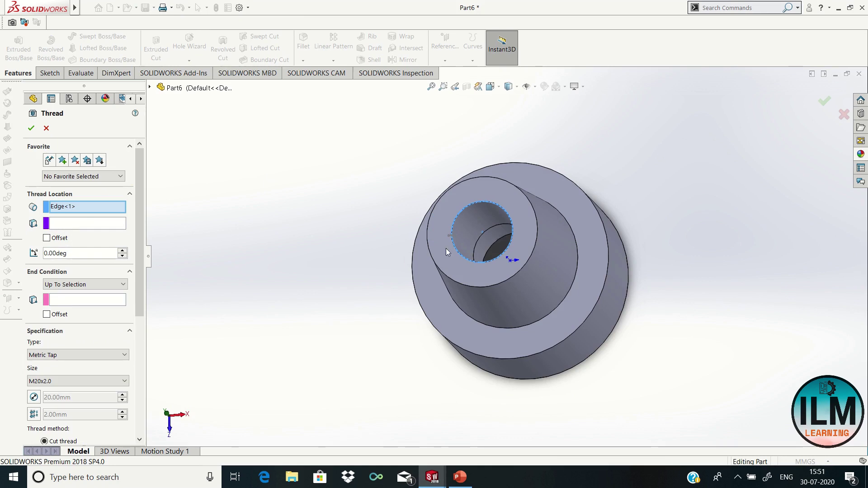
click(90, 303)
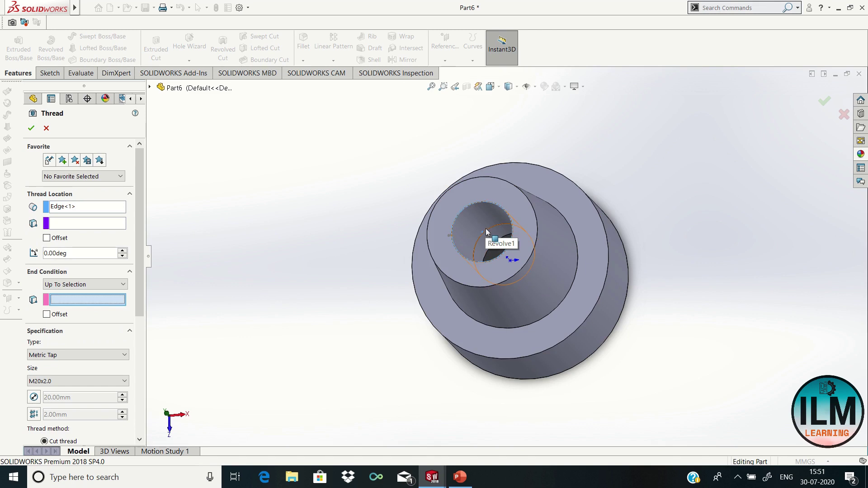
click(487, 230)
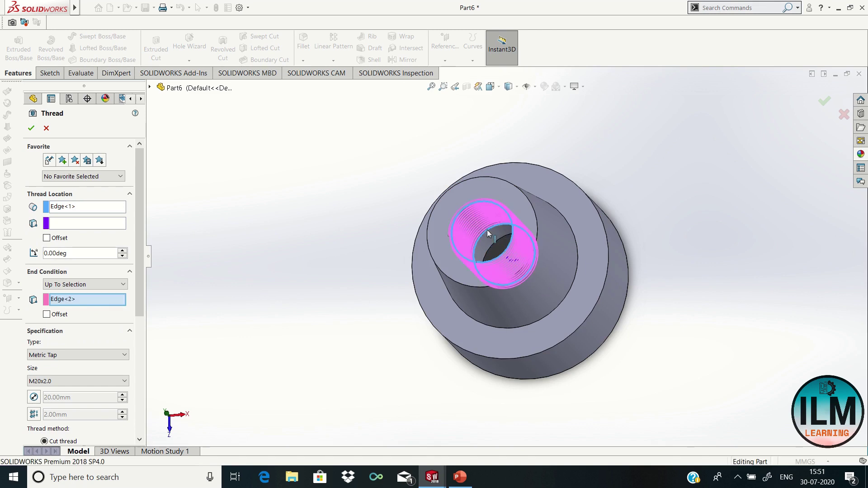
click(83, 357)
click(200, 357)
drag(142, 304, 152, 417)
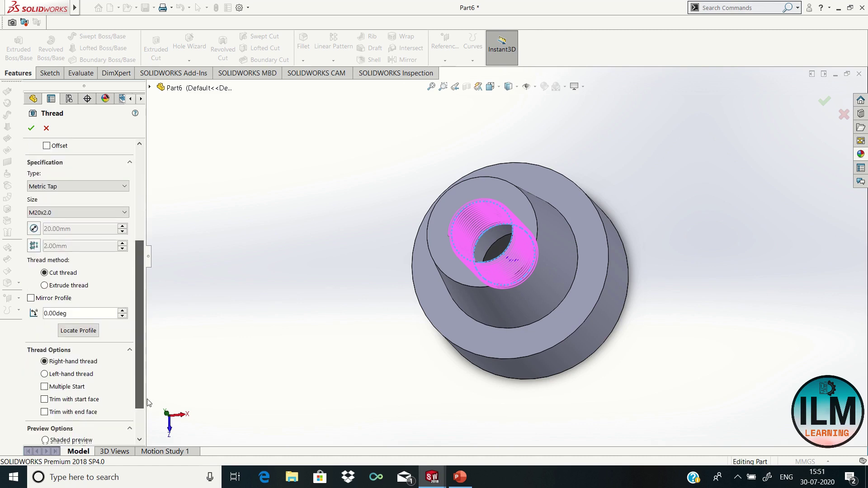
scroll(34, 139, down, 1)
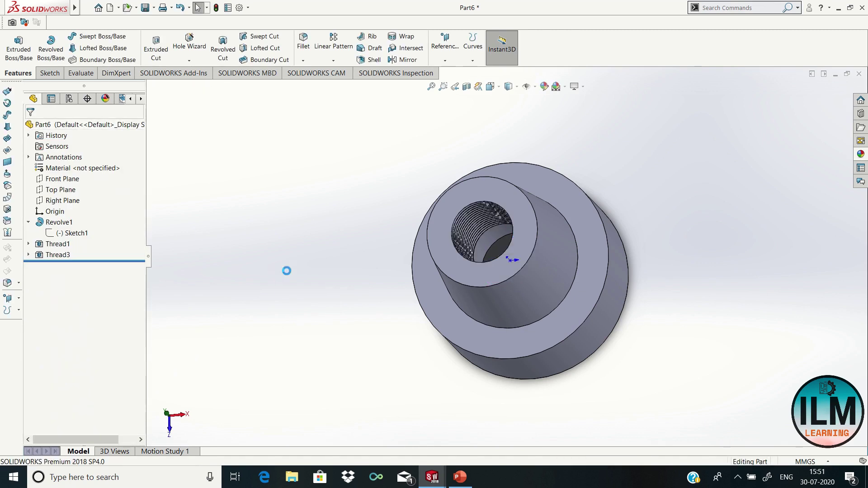
Step: Zoom in on the neck-end bore's thread grooves, then zoom to fit the whole part
scroll(486, 231, down, 3)
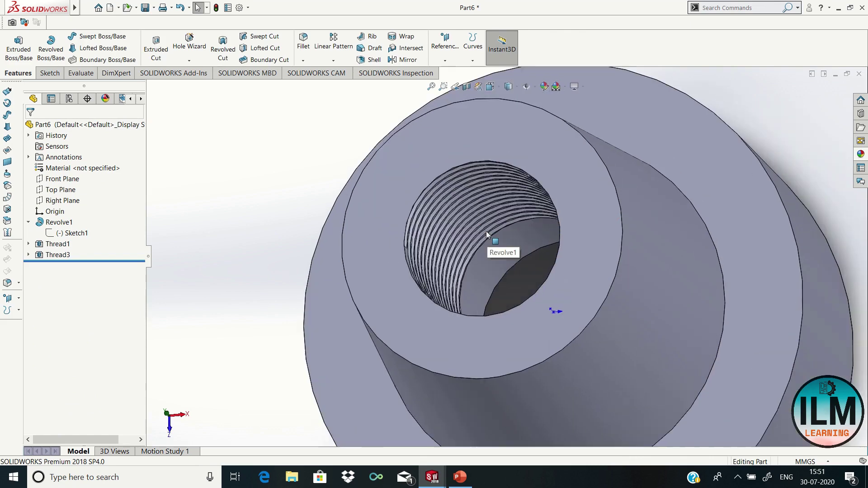
scroll(479, 229, down, 2)
click(431, 86)
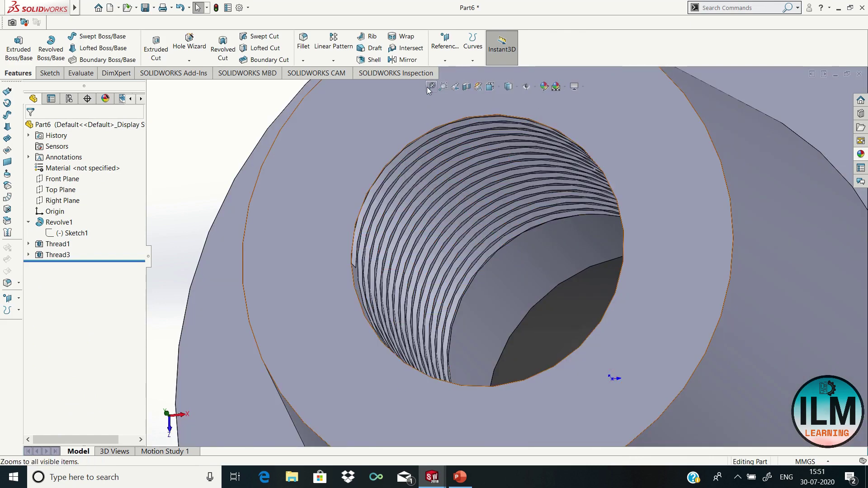